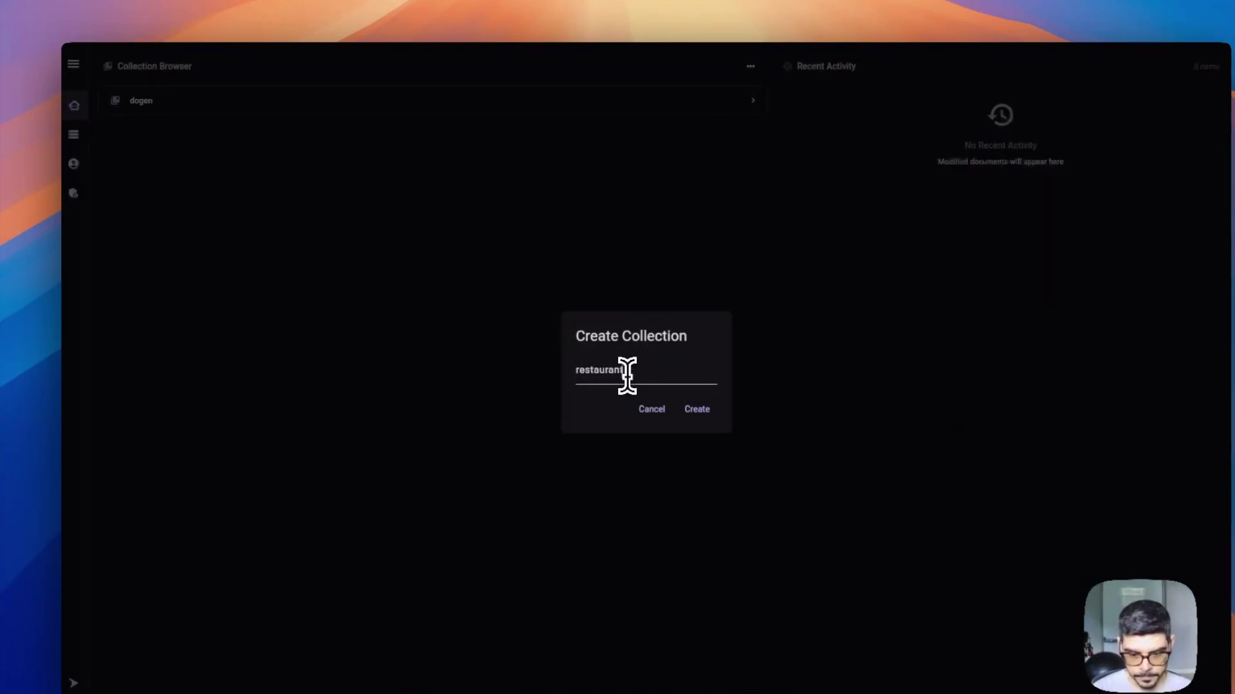
Create the restaurants collection and save its first document with a string field name set to Rooftop Pizza.
{"action": "left_click", "coordinate": [697, 410]}
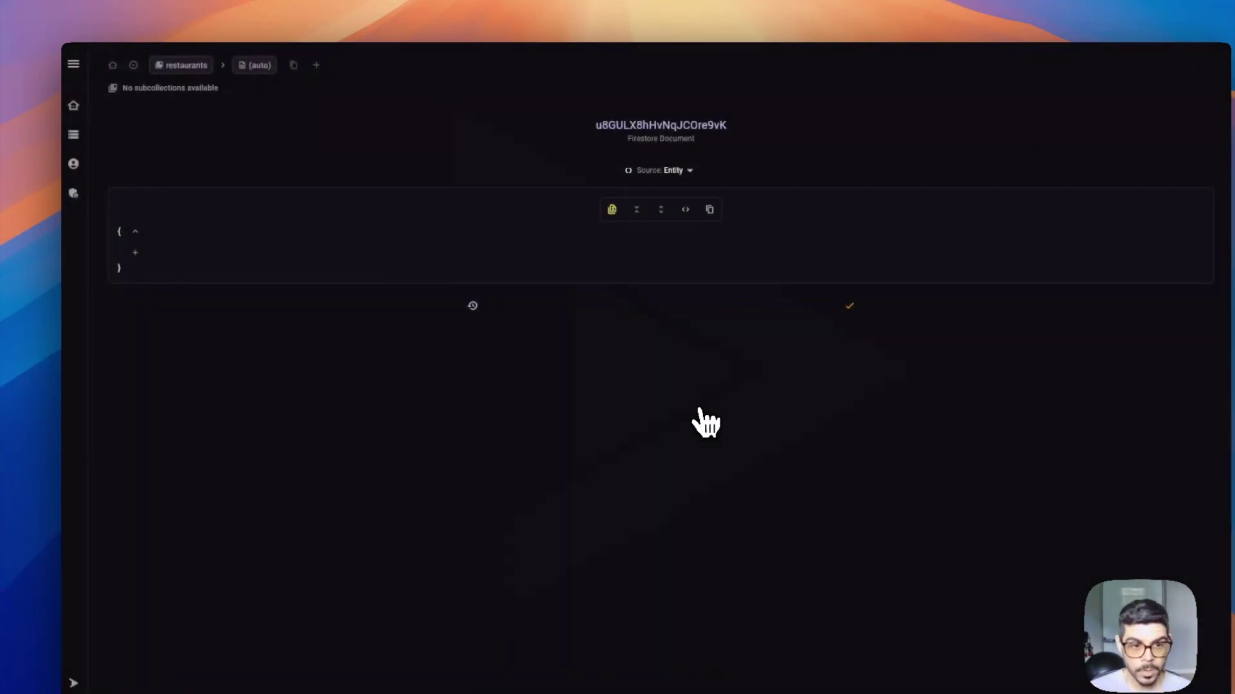
{"action": "left_click", "coordinate": [153, 251]}
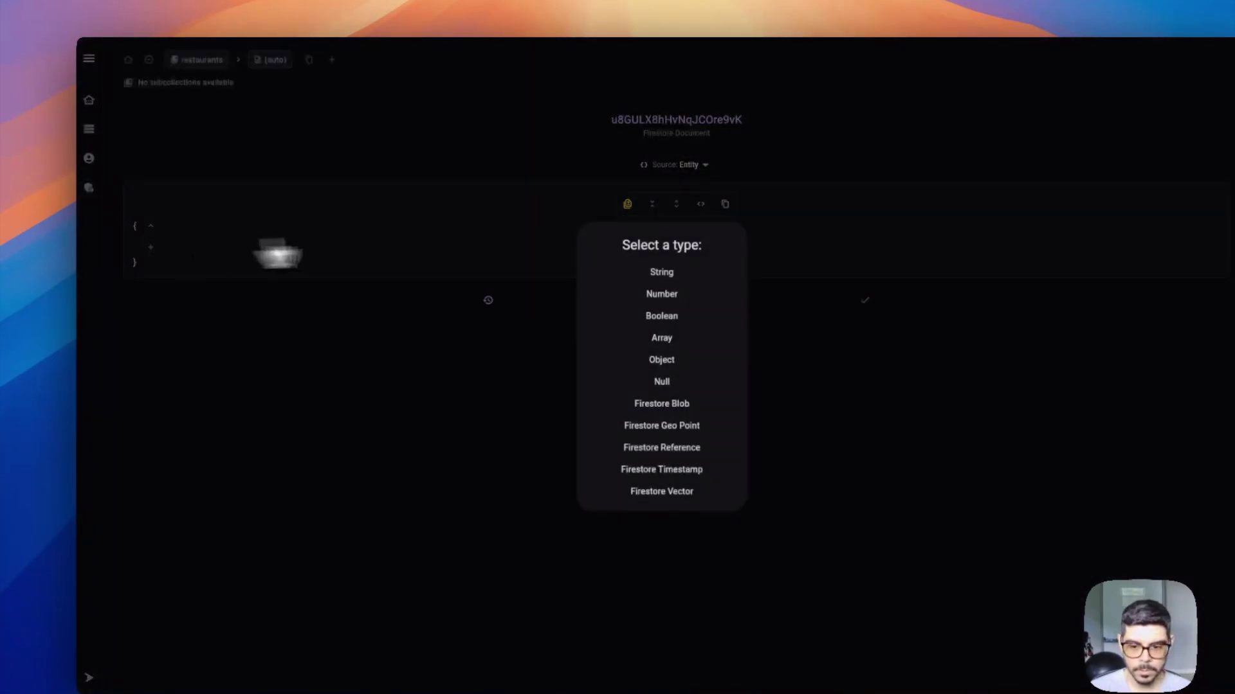
{"action": "left_click", "coordinate": [667, 276]}
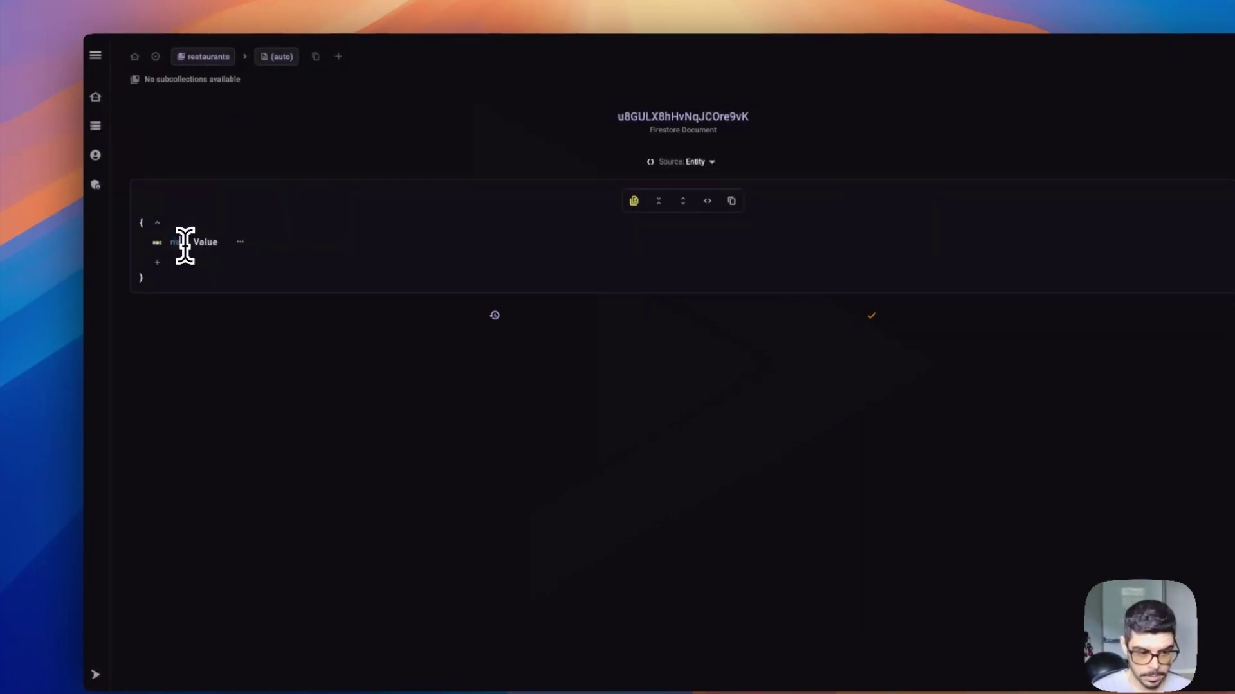
{"action": "type", "text": "name"}
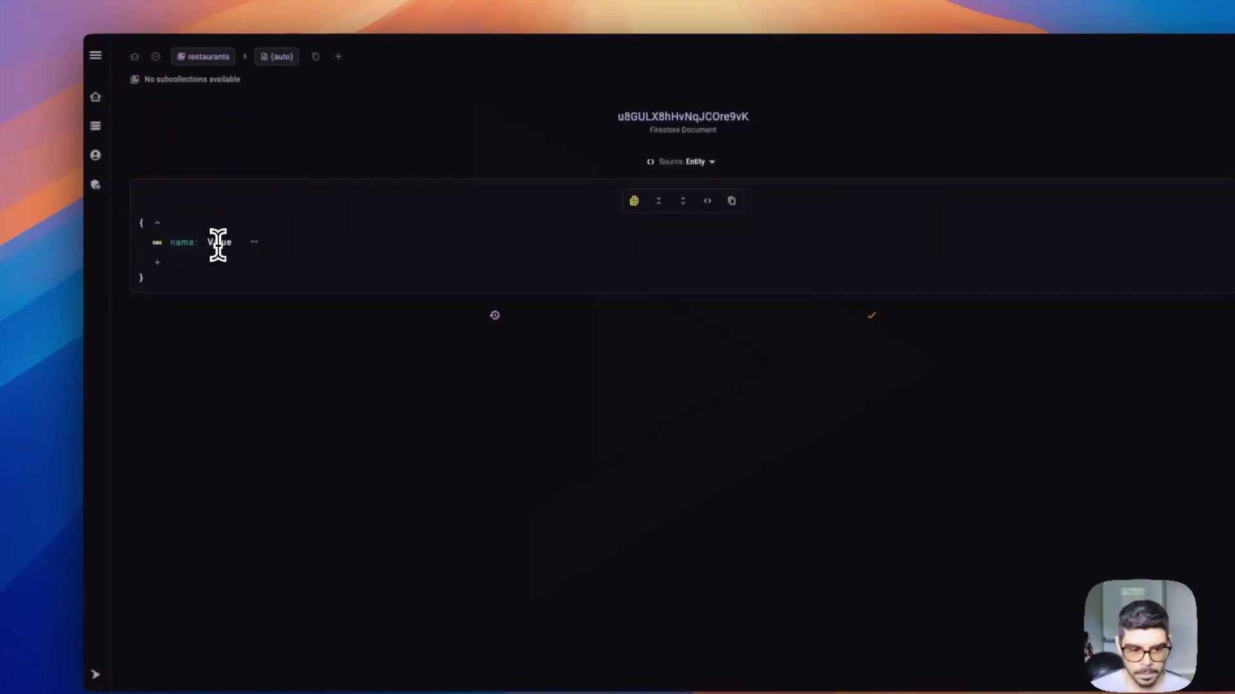
{"action": "left_click", "coordinate": [227, 245]}
{"action": "type", "text": "Rooftop Pizza"}
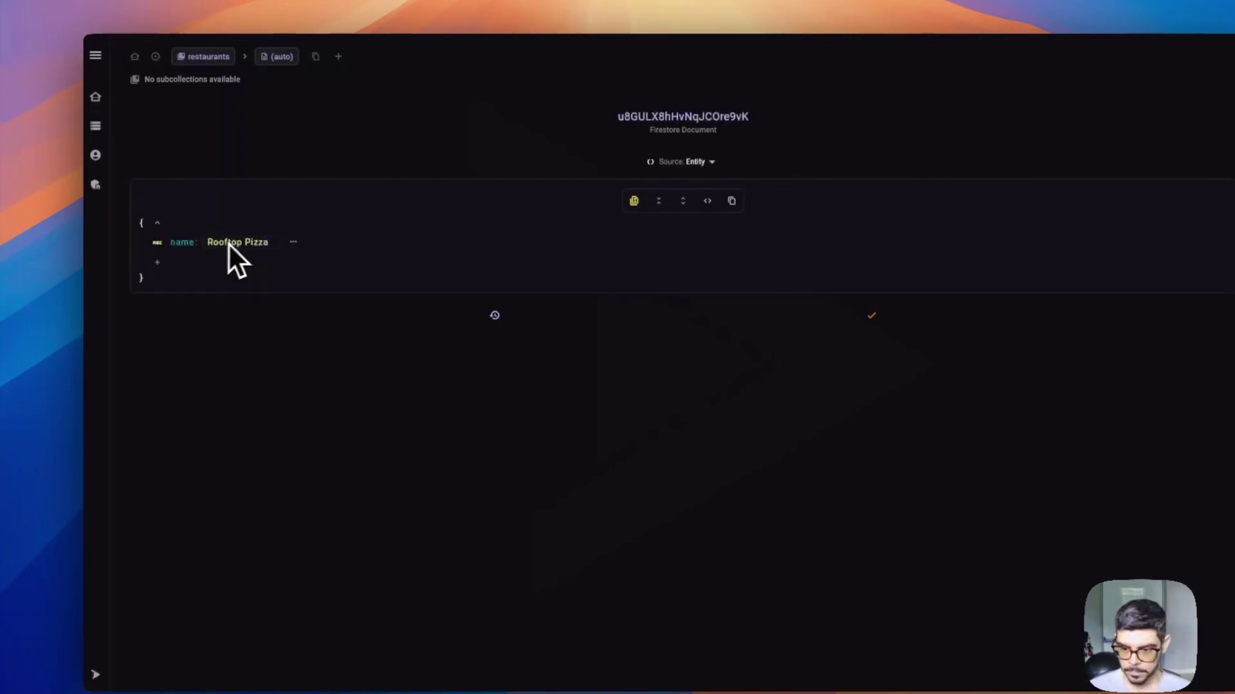
{"action": "left_click", "coordinate": [872, 316]}
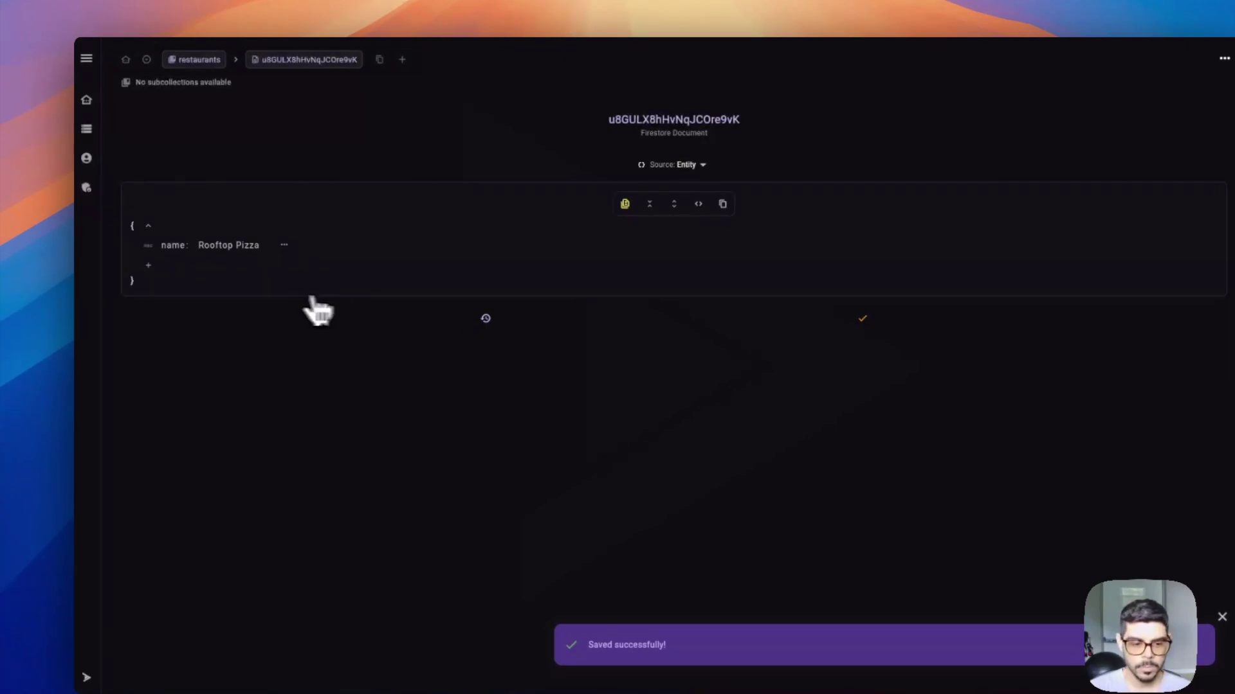
Add a string field named description to the restaurant document.
{"action": "left_click", "coordinate": [148, 265]}
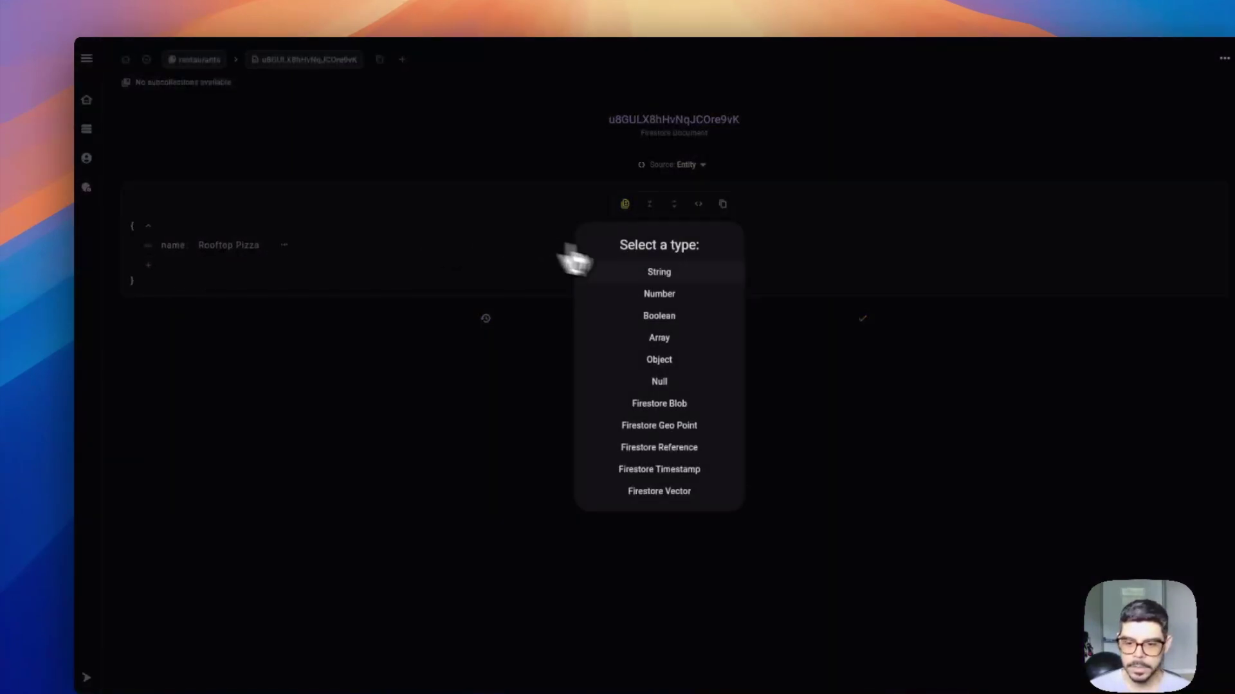
{"action": "left_click", "coordinate": [659, 272]}
{"action": "type", "text": "description"}
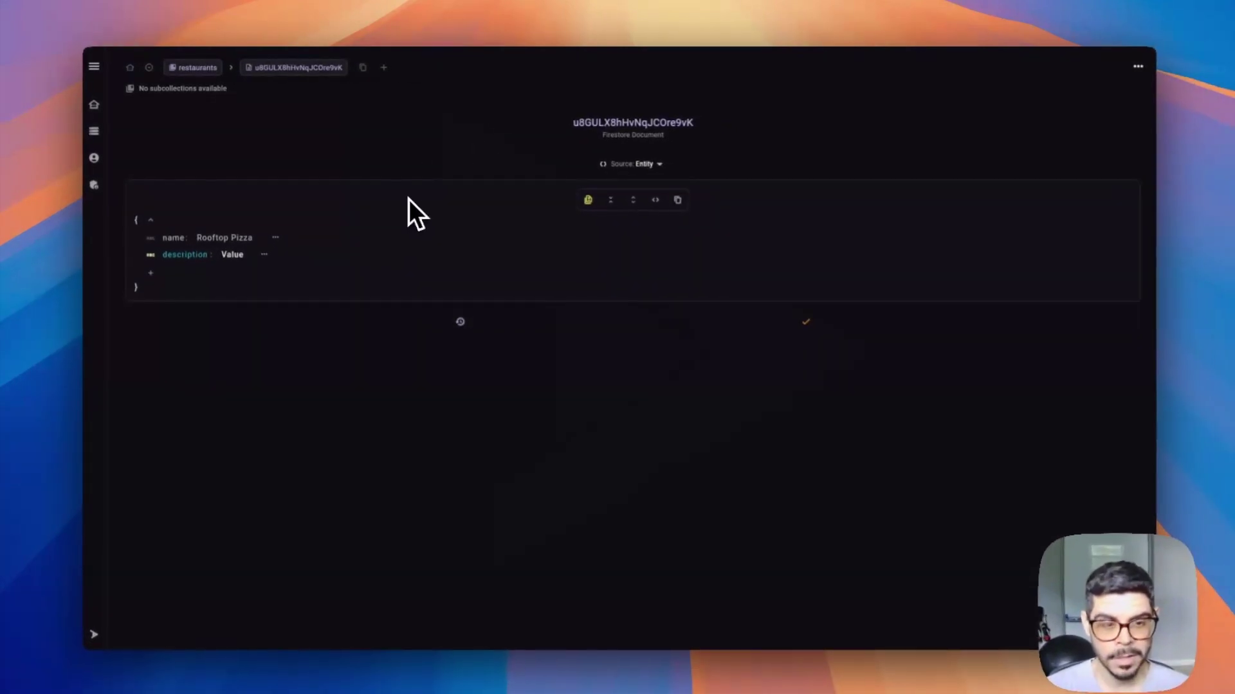
Replace the document's JSON with the full Rooftop Pizza record, including description, address, rating 4.5 and a menu containing Plain Pie with customization options.
{"action": "left_click", "coordinate": [653, 200]}
{"action": "key", "text": "super+a"}
{"action": "type", "text": "{   \"name\": \"Rooftop Pizza\",   \"description\": \"Pizza with a view\",   \"address\": {     \"street\": \"456 Oak Avenue\",     \"city\": \"San Francisco\",     \"state\": \"CA\",     \"postalCode\": \"94102\",     \"country\": \"USA\"   },   \"rating\": 4.5,   \"menu\": [     {       \"name\": \"Plain Pie\",       \"description\": \"seasoned tomatoes, whole milk mozzarella\",       \"price\": 22.99,       \"category\": \"main_course\",       \"customizationOptions\": [         {           \"name\": \"Chili Oil\",           \"description\": \"Chili oil\",           \"priceAdjustment\": 1.00         },         {           \"name\": \"Hot Honey\",           \"description\": \"Hot honey\",           \"priceAdjustment\": 1.00         }       ],       \"photo\": \"cheese.jpg\",       \"available\": true     }   ] }"}
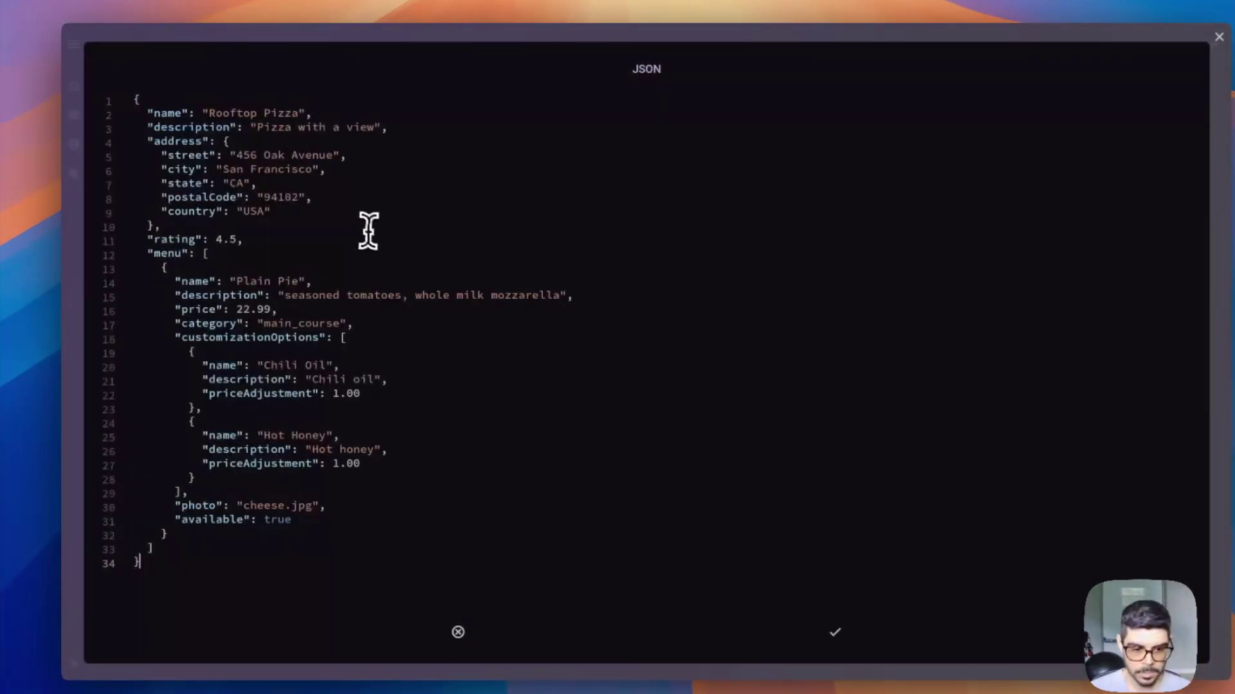
{"action": "left_click", "coordinate": [821, 613]}
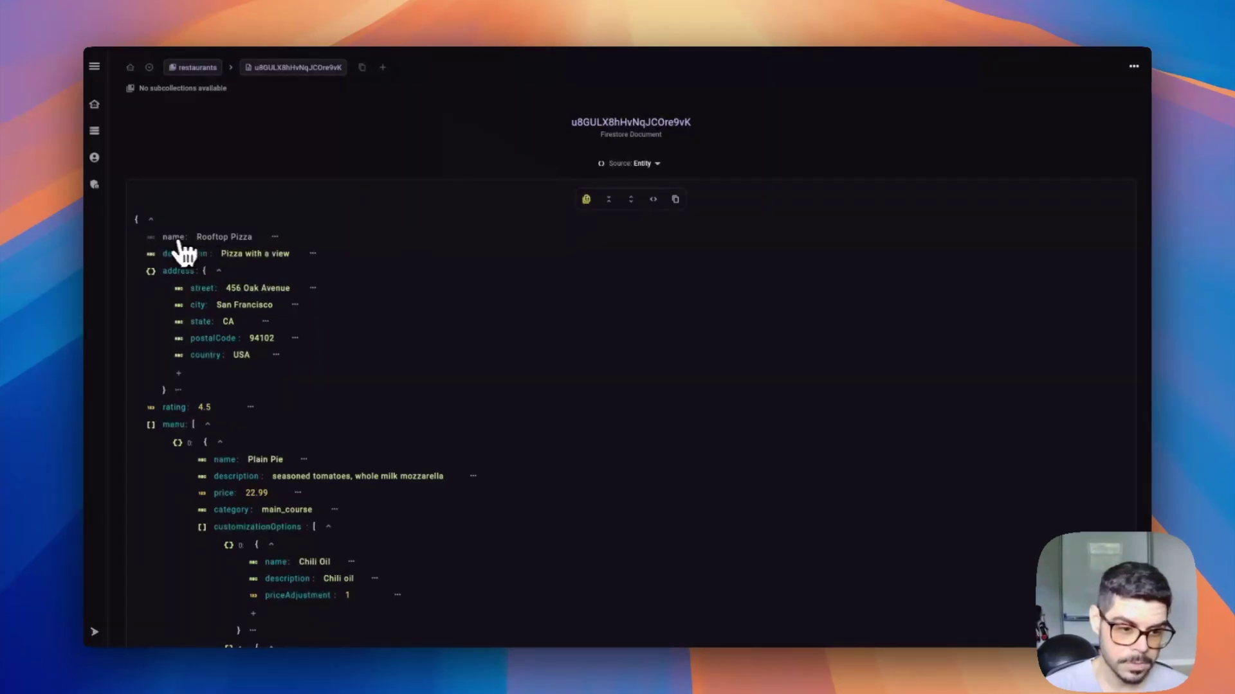
{"action": "scroll", "coordinate": [217, 250], "scroll_direction": "down", "scroll_amount": 2}
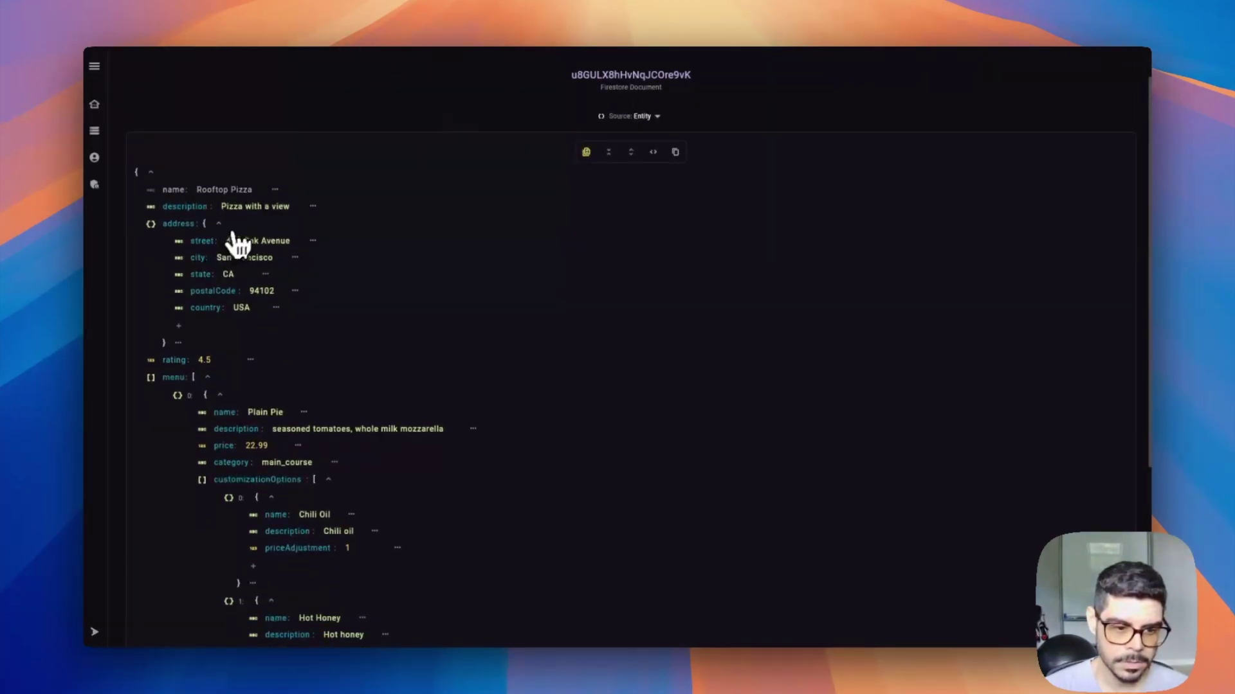
{"action": "scroll", "coordinate": [242, 207], "scroll_direction": "down", "scroll_amount": 10}
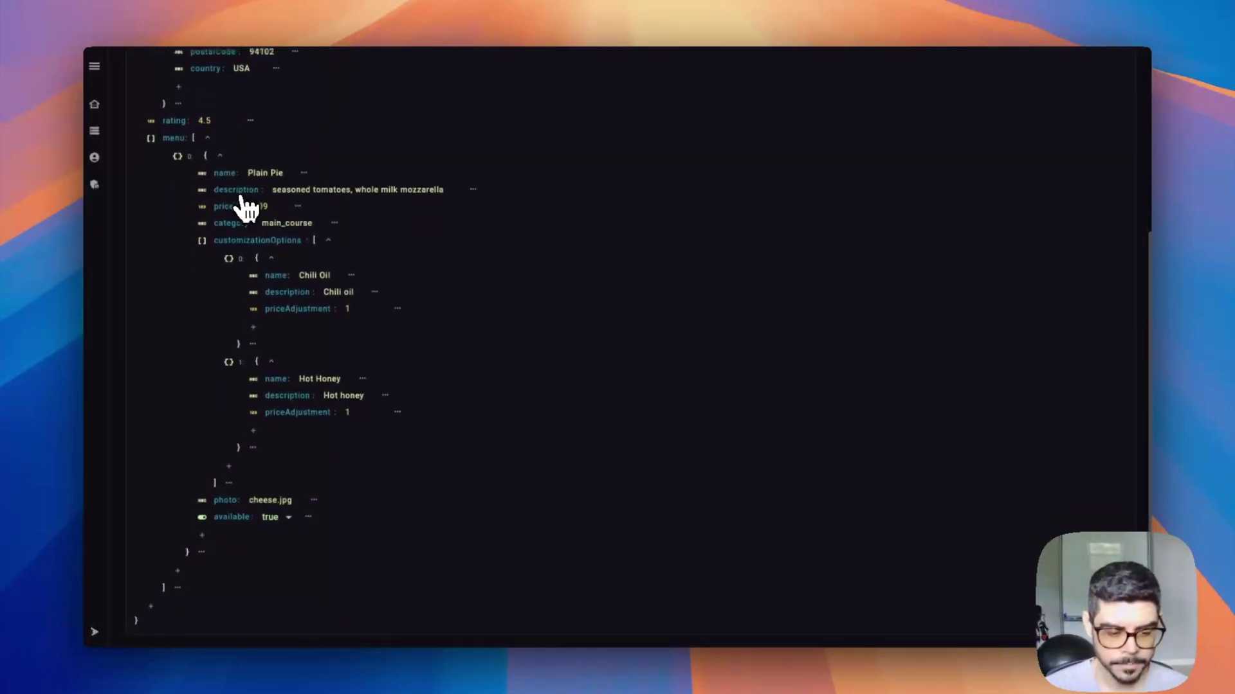
{"action": "scroll", "coordinate": [392, 515], "scroll_direction": "up", "scroll_amount": 6}
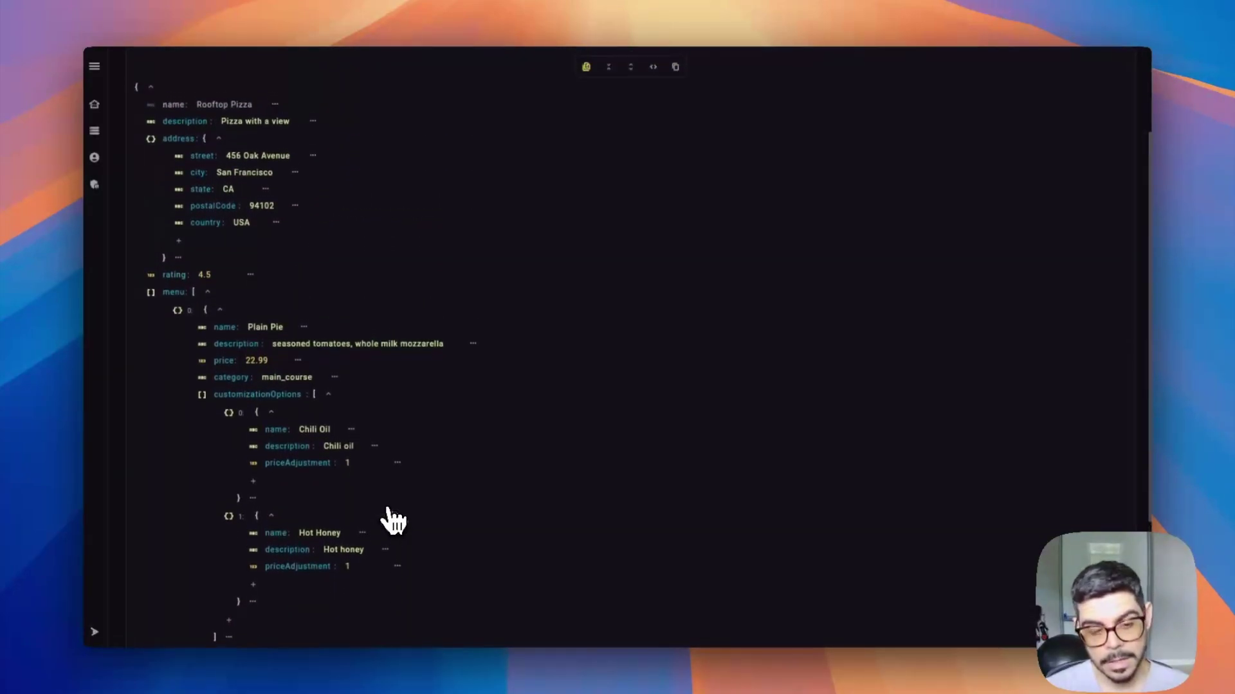
{"action": "scroll", "coordinate": [392, 515], "scroll_direction": "up", "scroll_amount": 1}
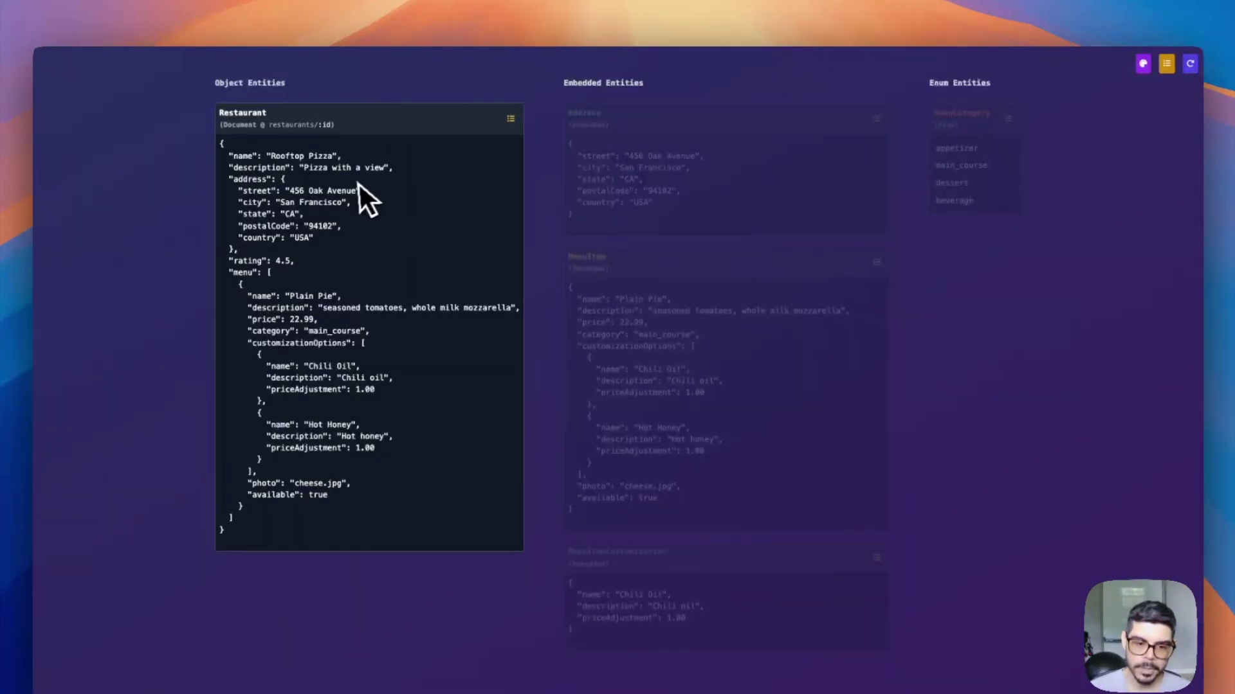
Switch to the entity diagram, colour-code the Restaurant JSON by entity, and reveal the embedded and enum entities.
{"action": "left_click", "coordinate": [1143, 63]}
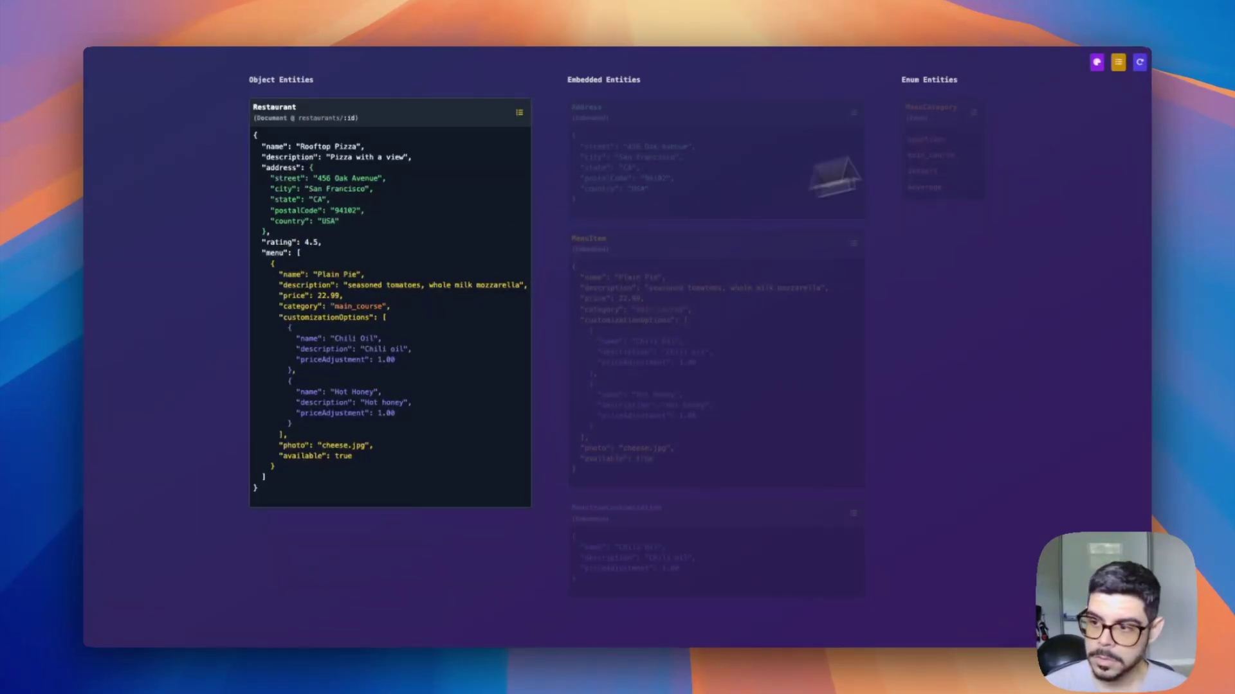
{"action": "left_click", "coordinate": [1140, 63]}
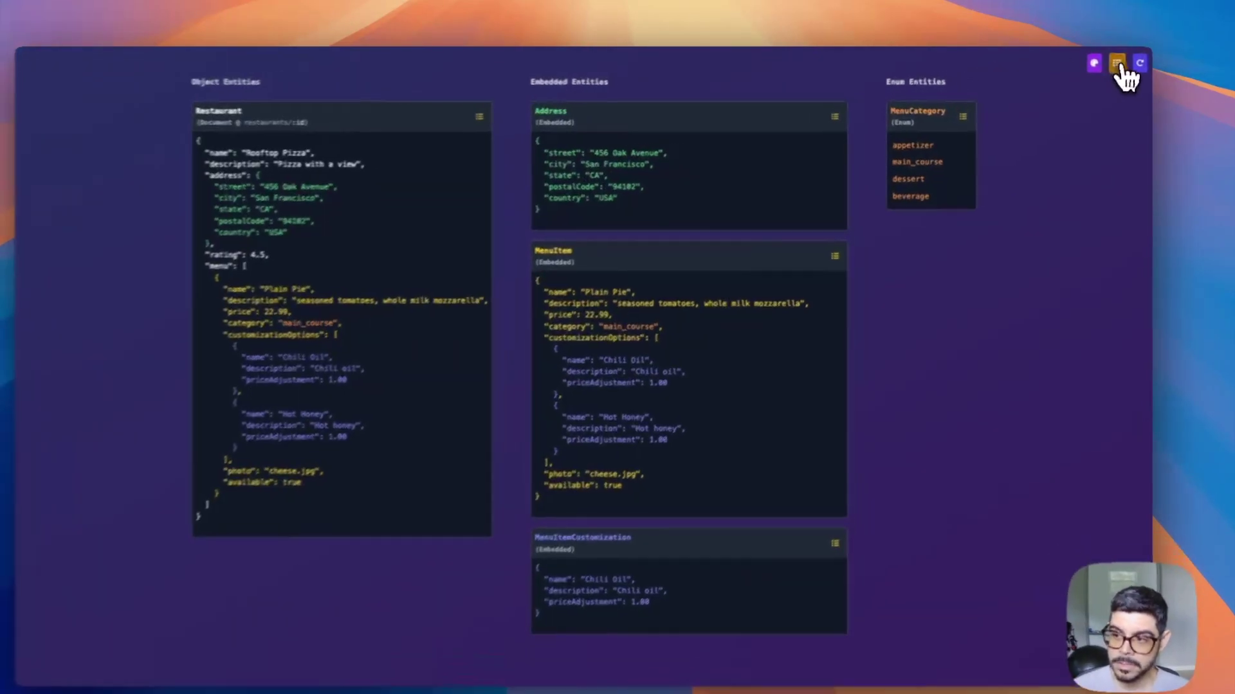
{"action": "left_click", "coordinate": [1117, 63]}
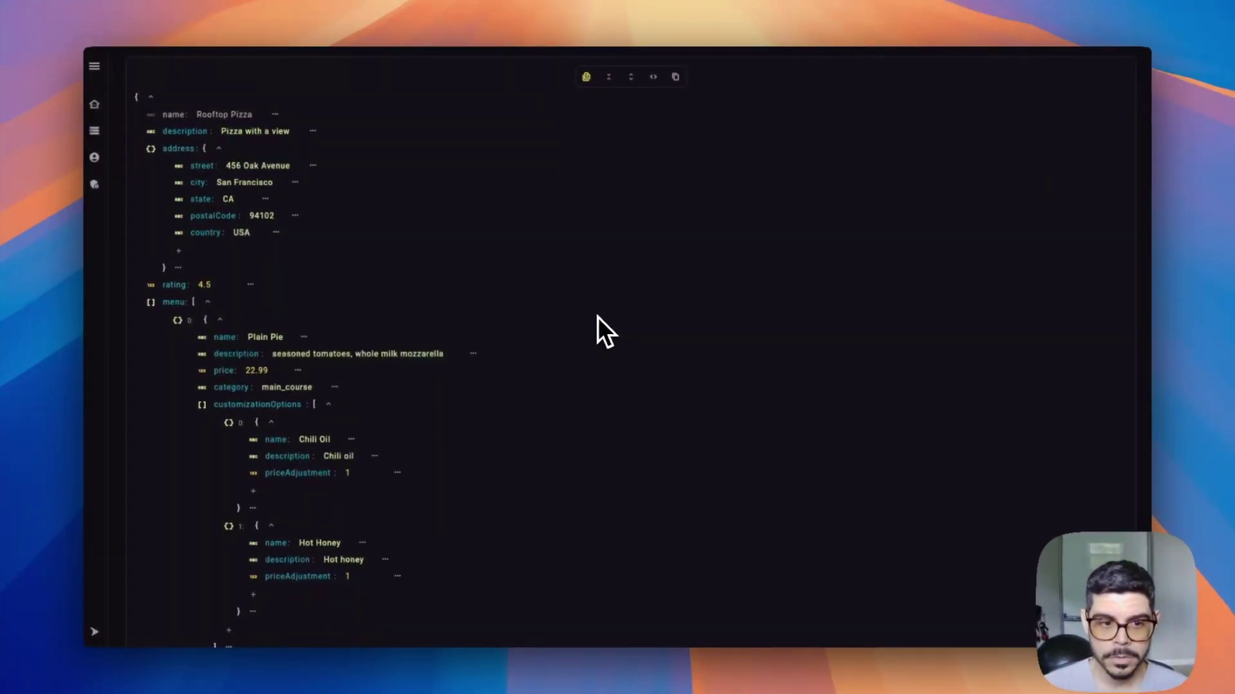
Save the expanded Rooftop Pizza document without validation.
{"action": "scroll", "coordinate": [597, 321], "scroll_direction": "down", "scroll_amount": 5}
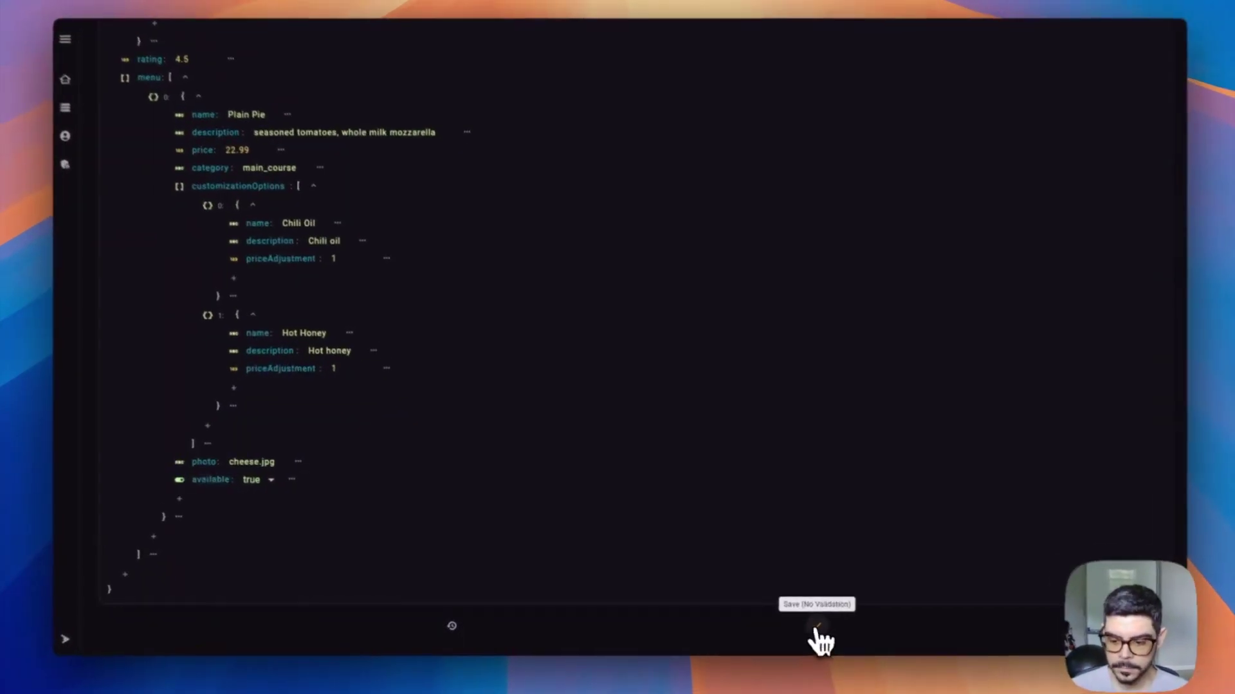
{"action": "left_click", "coordinate": [804, 624]}
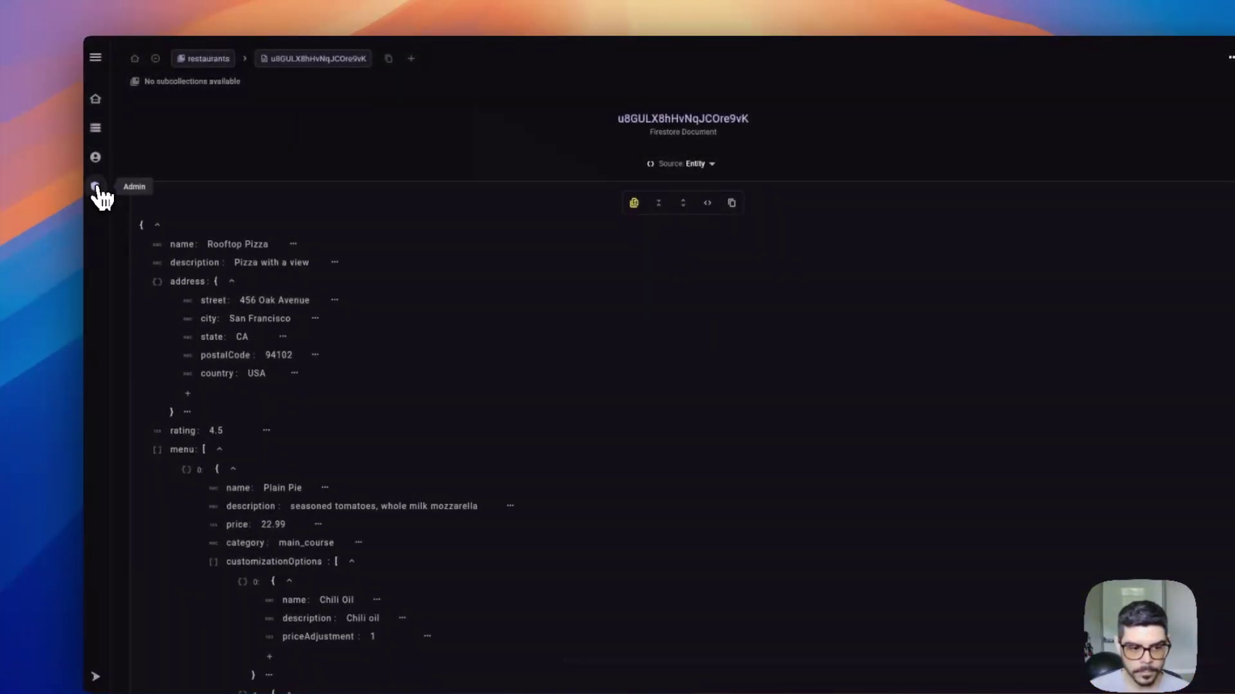
Create a new entity in the enum blueprints and name it MenuCategory.
{"action": "left_click", "coordinate": [96, 187]}
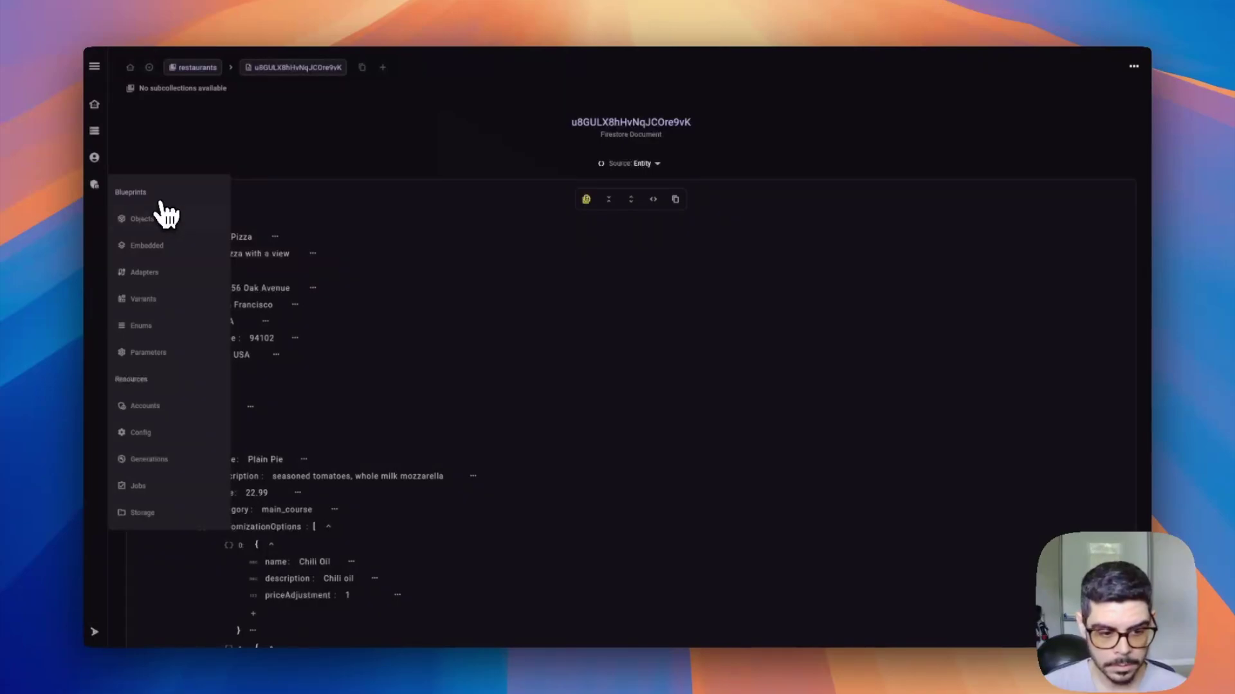
{"action": "left_click", "coordinate": [144, 326]}
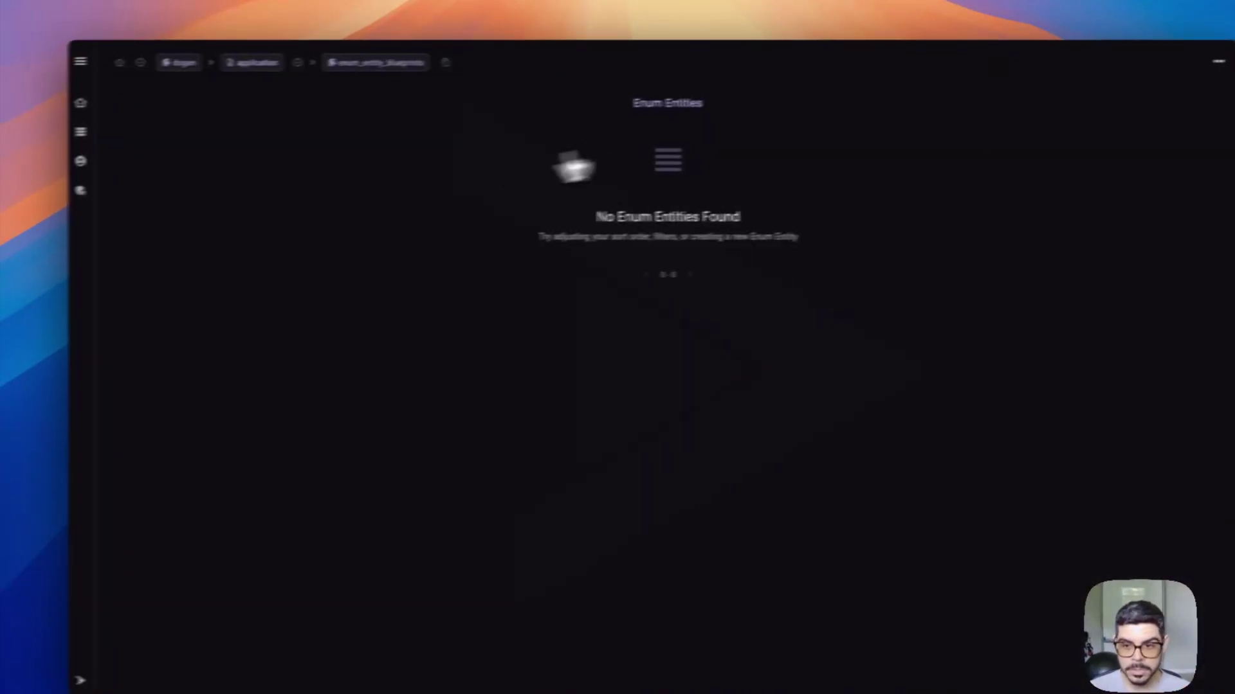
{"action": "left_click", "coordinate": [1228, 60]}
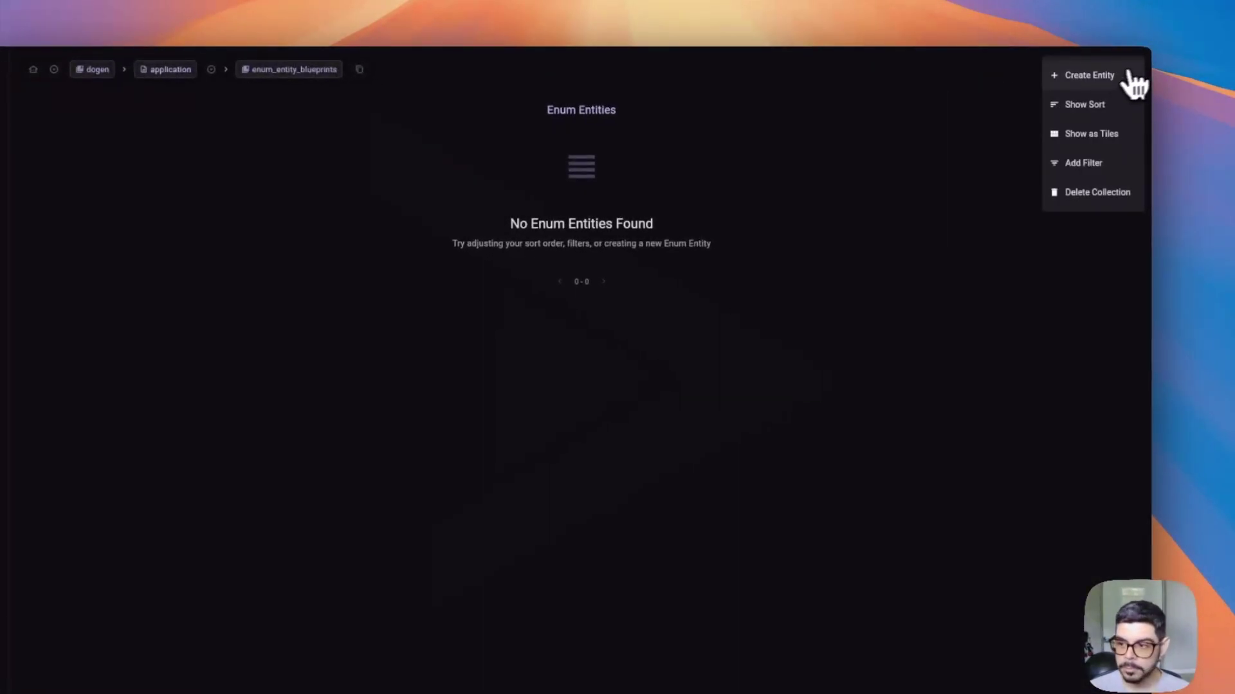
{"action": "left_click", "coordinate": [1094, 80]}
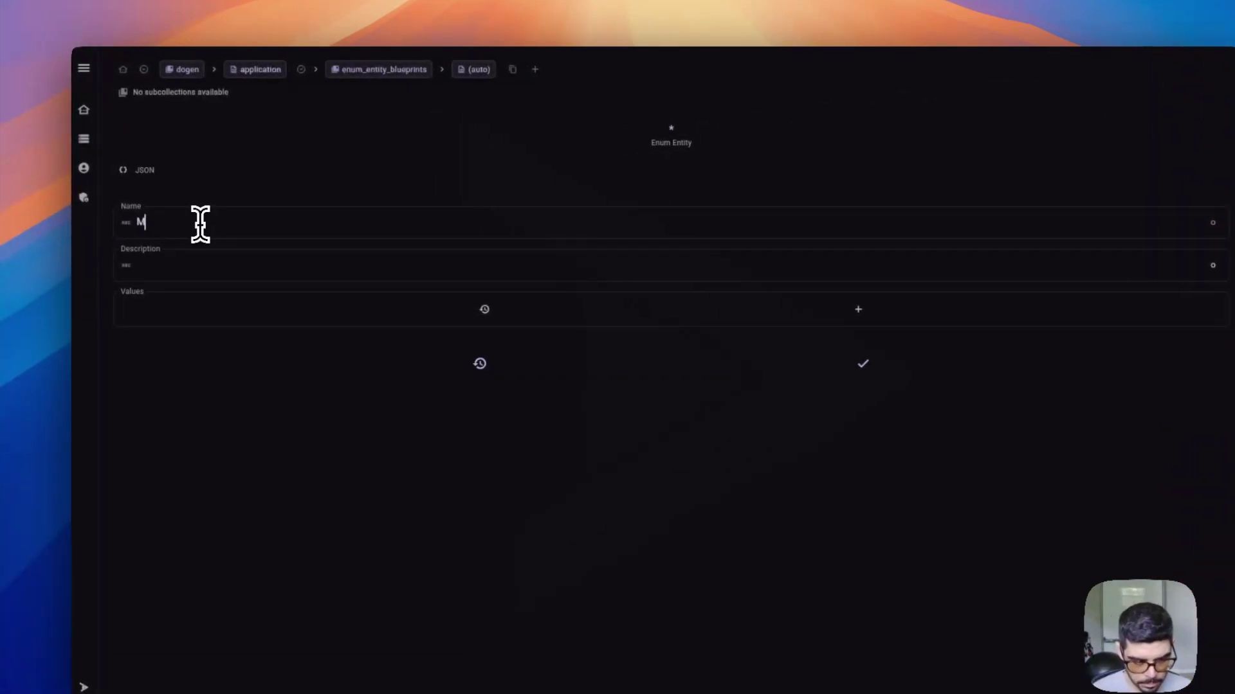
{"action": "type", "text": "MenuC"}
{"action": "type", "text": "atego"}
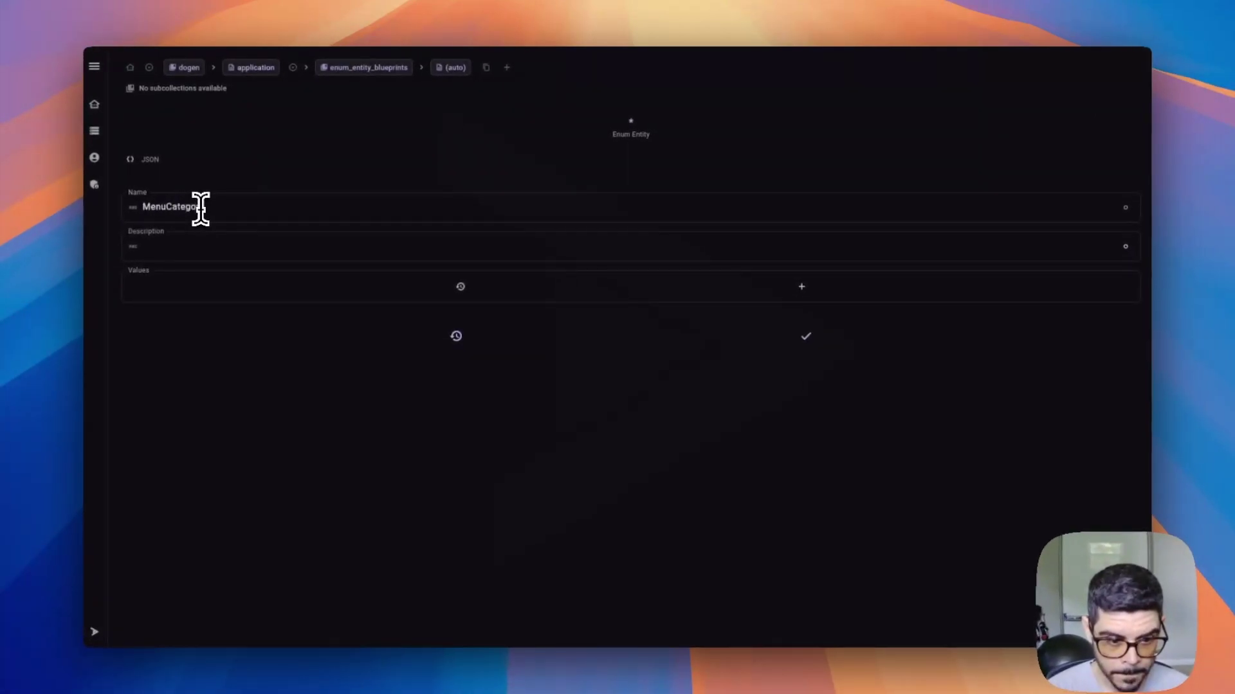
{"action": "type", "text": "ry"}
Add a value named main_course to the MenuCategory enum.
{"action": "left_click", "coordinate": [802, 286]}
{"action": "left_click", "coordinate": [762, 319]}
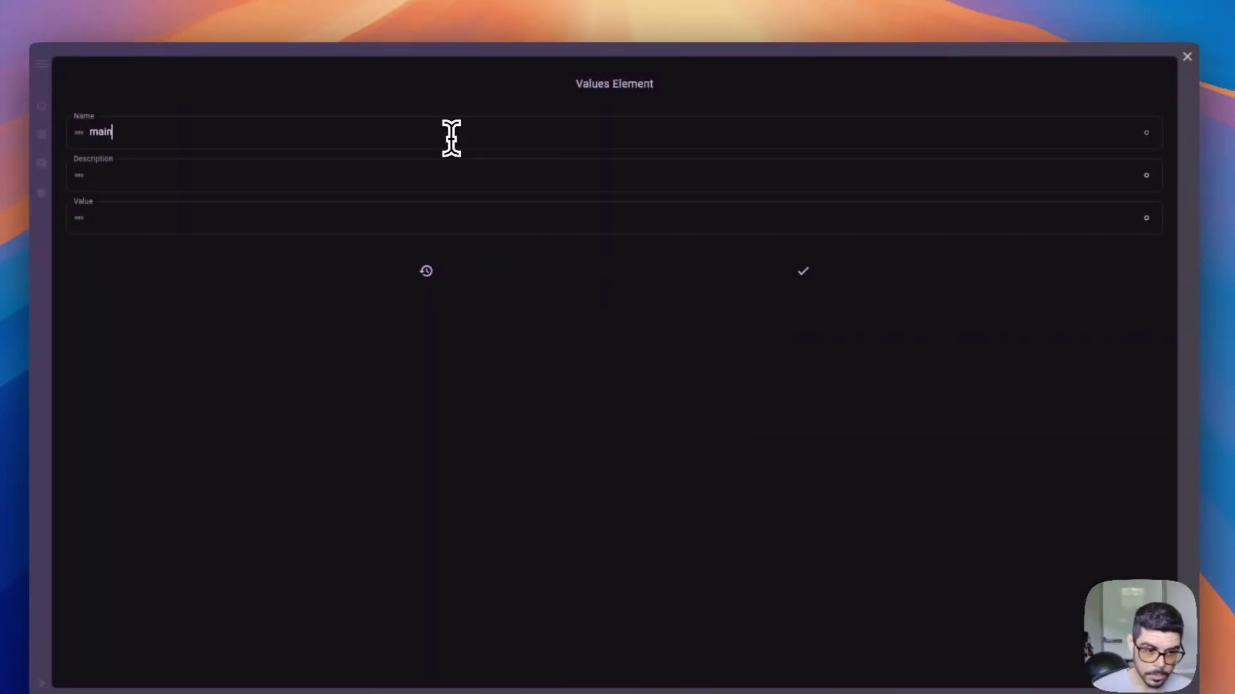
{"action": "type", "text": "main_course"}
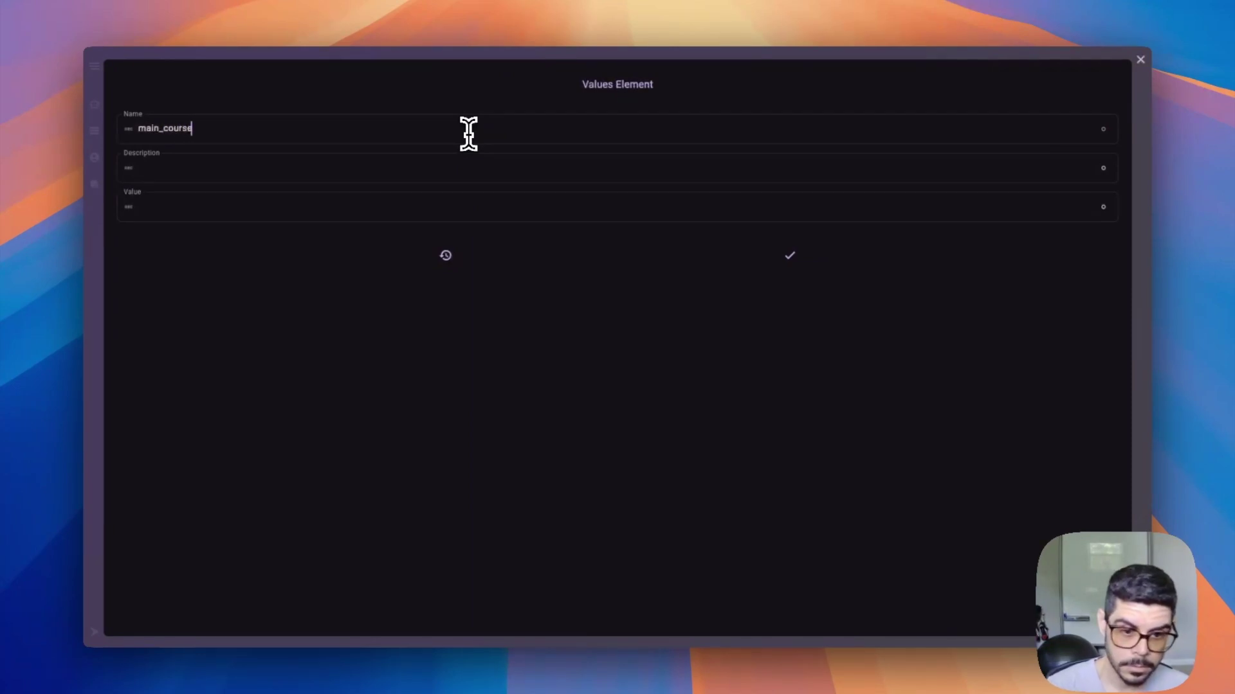
{"action": "left_click", "coordinate": [790, 256]}
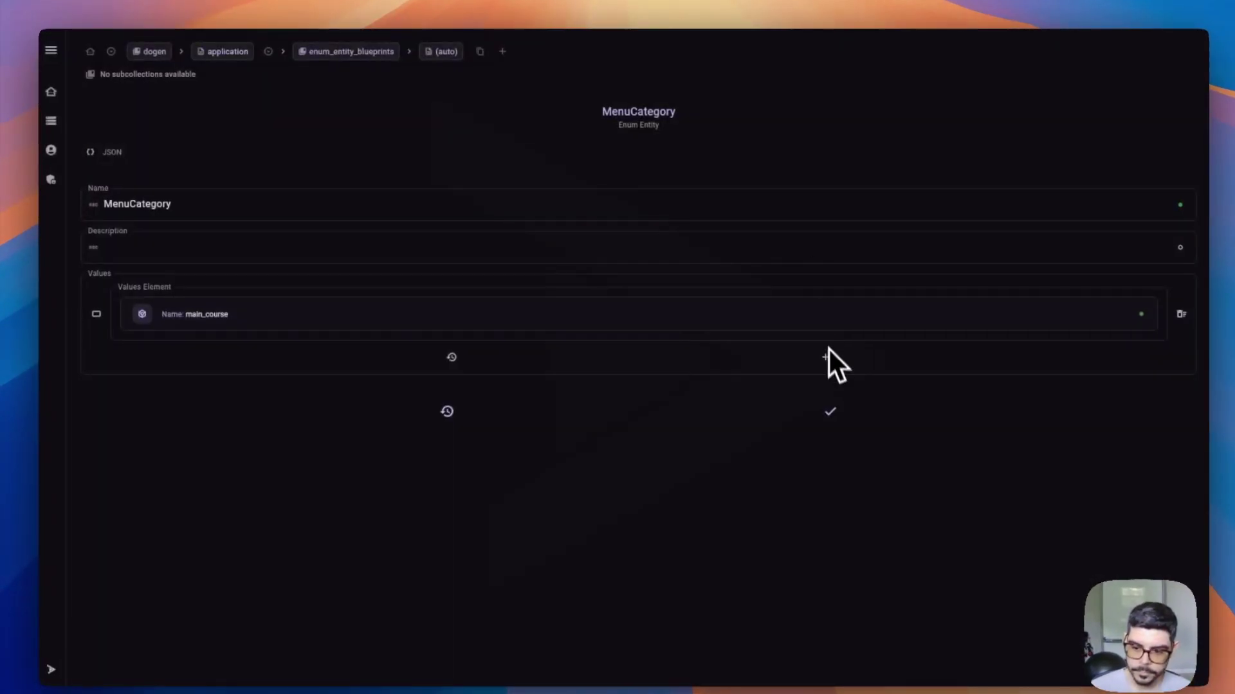
Add a value named appetizer to the MenuCategory enum and save the enum entity.
{"action": "left_click", "coordinate": [826, 357]}
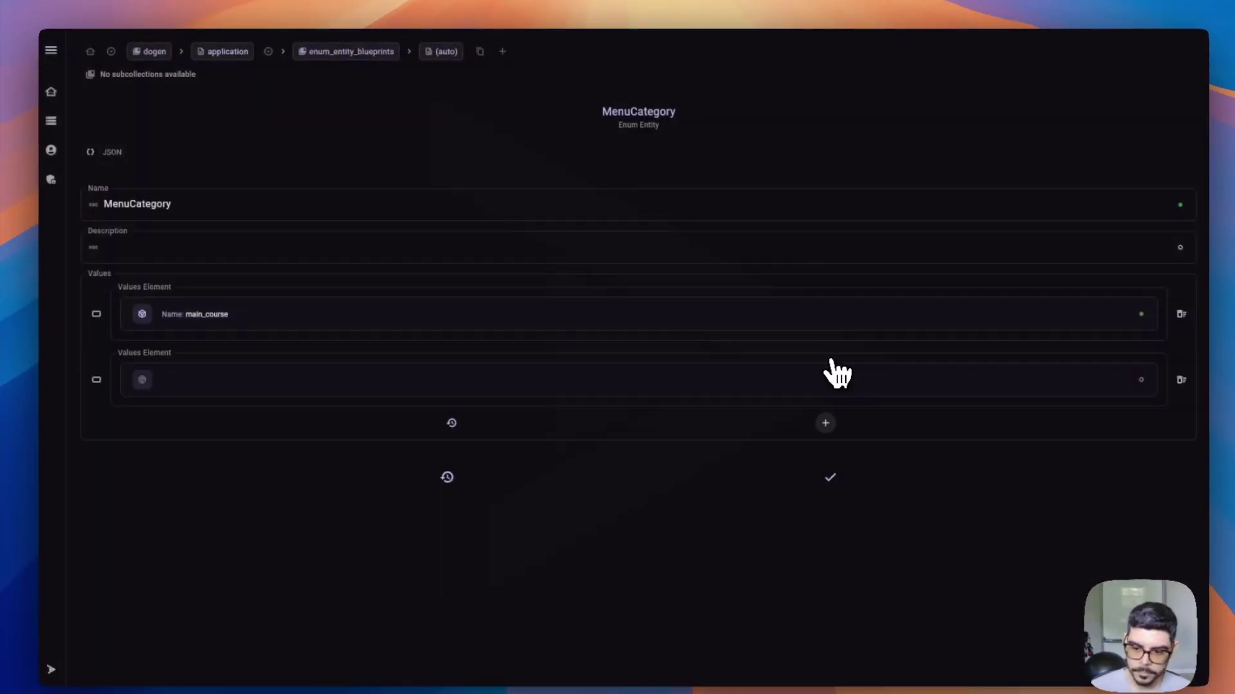
{"action": "left_click", "coordinate": [774, 394]}
{"action": "type", "text": "appetizer"}
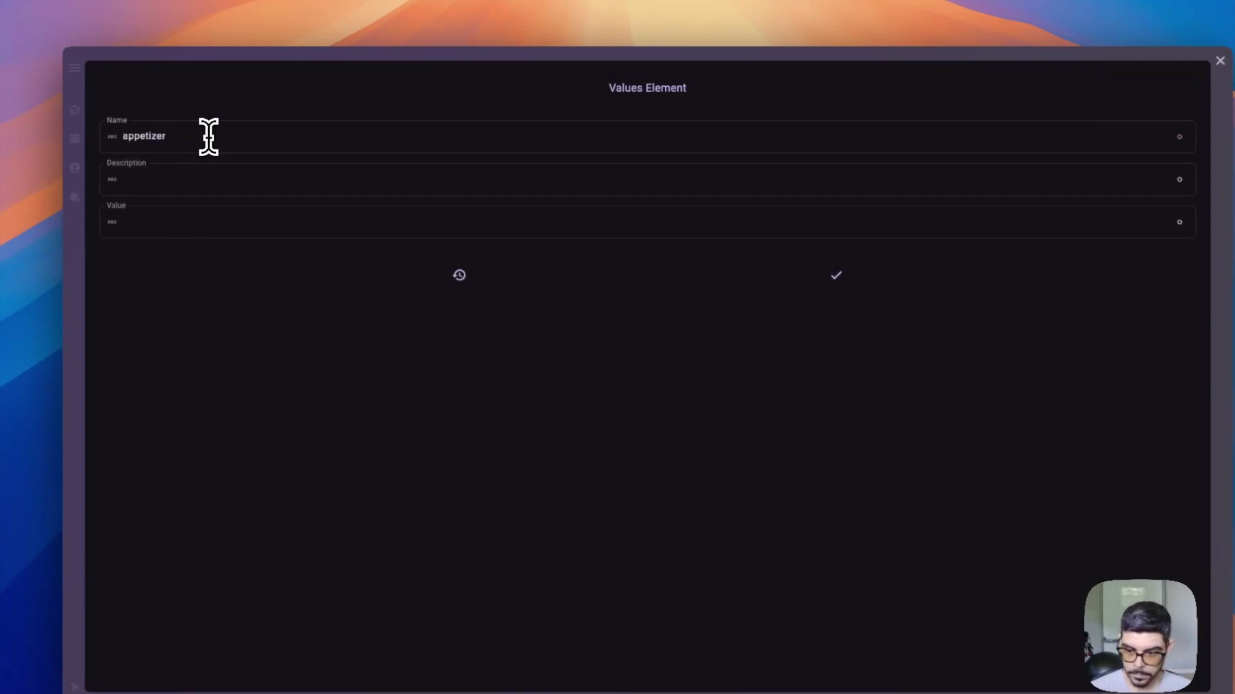
{"action": "left_click", "coordinate": [836, 275]}
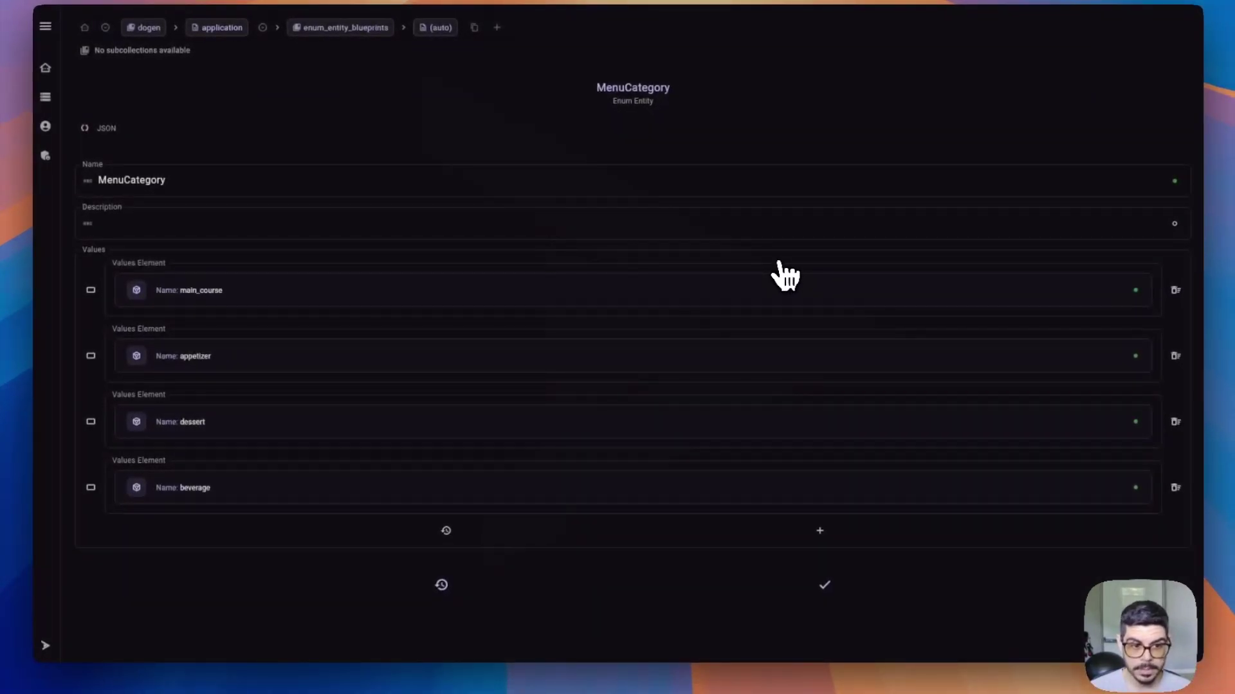
{"action": "left_click", "coordinate": [824, 585]}
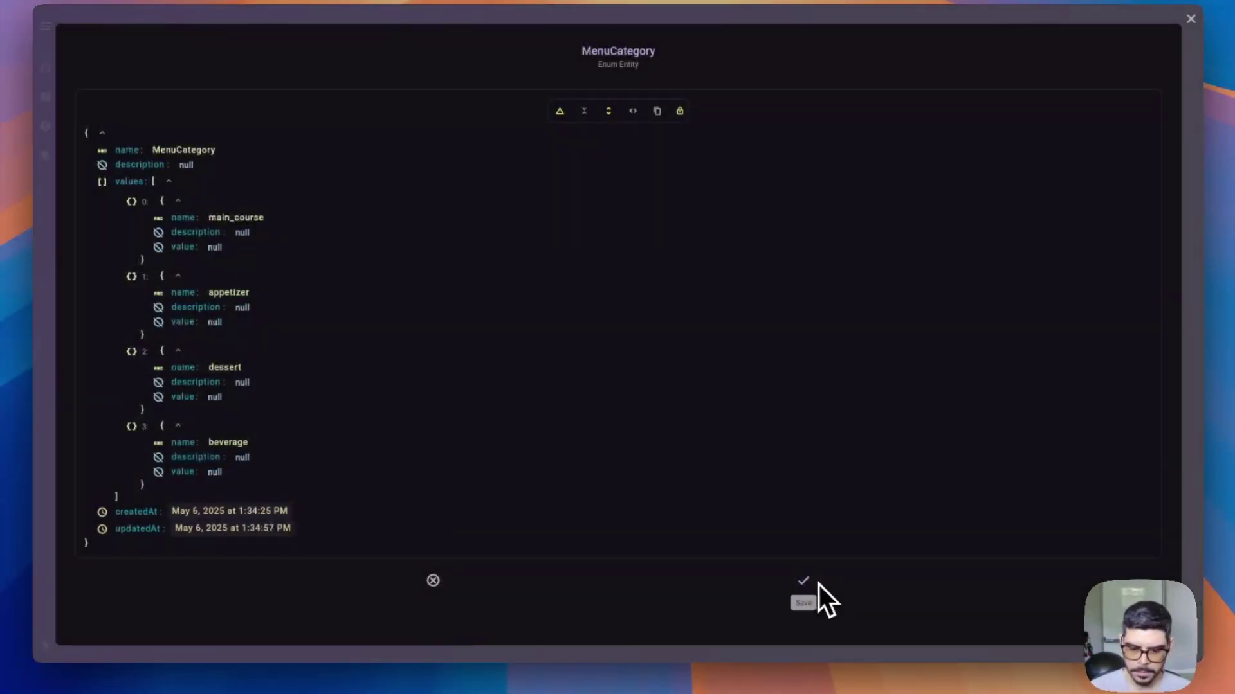
{"action": "left_click", "coordinate": [811, 593]}
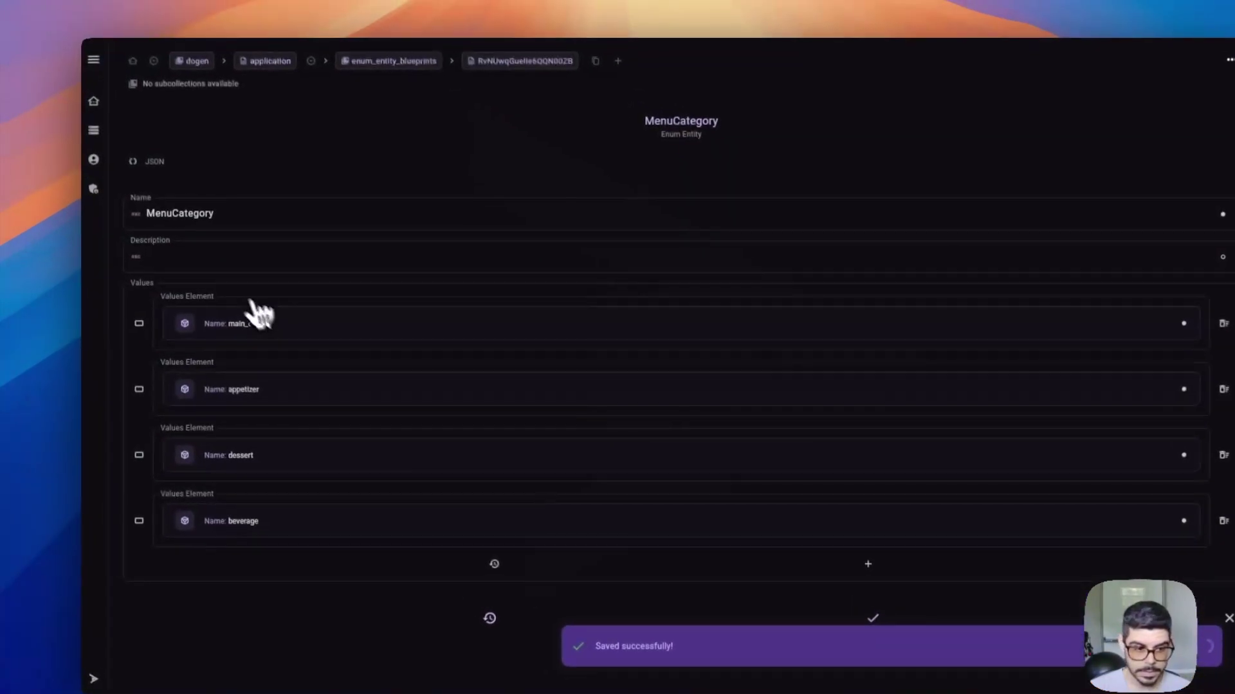
Create a new entity in the embedded blueprints with the name Address and the plural name Addresses.
{"action": "left_click", "coordinate": [95, 190]}
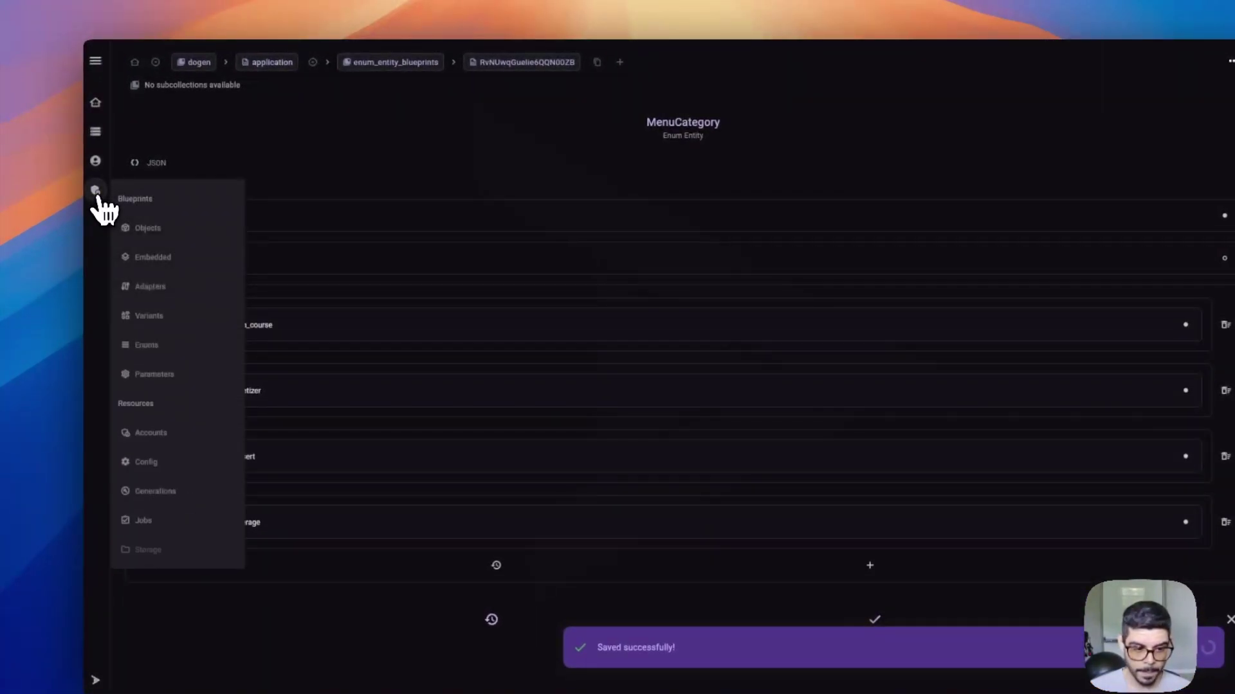
{"action": "left_click", "coordinate": [153, 257]}
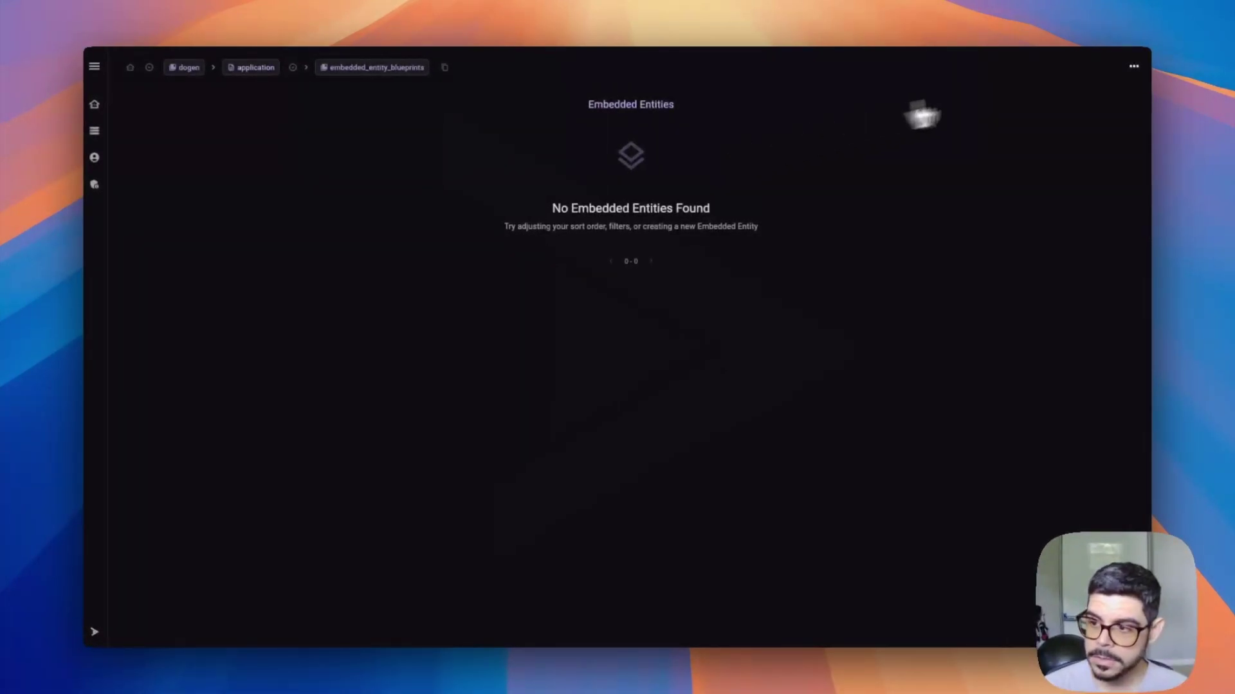
{"action": "left_click", "coordinate": [1134, 66]}
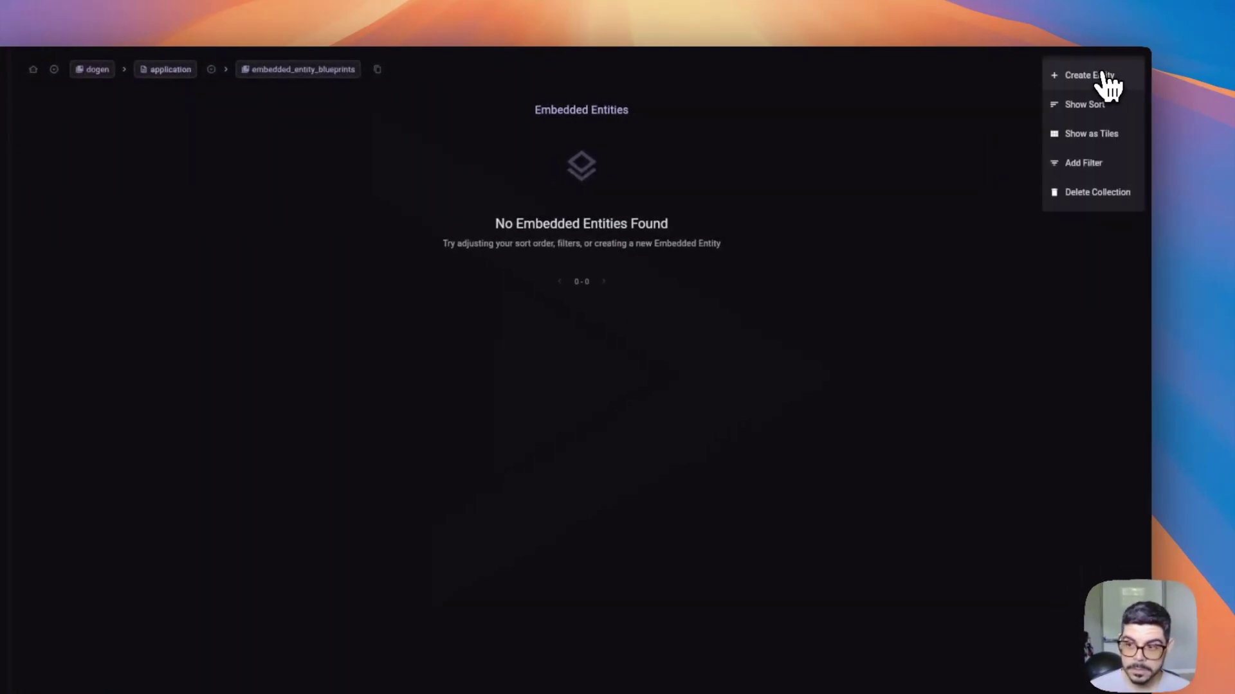
{"action": "left_click", "coordinate": [1100, 76]}
{"action": "type", "text": "Address"}
{"action": "key", "text": "Tab"}
{"action": "type", "text": "Addresses"}
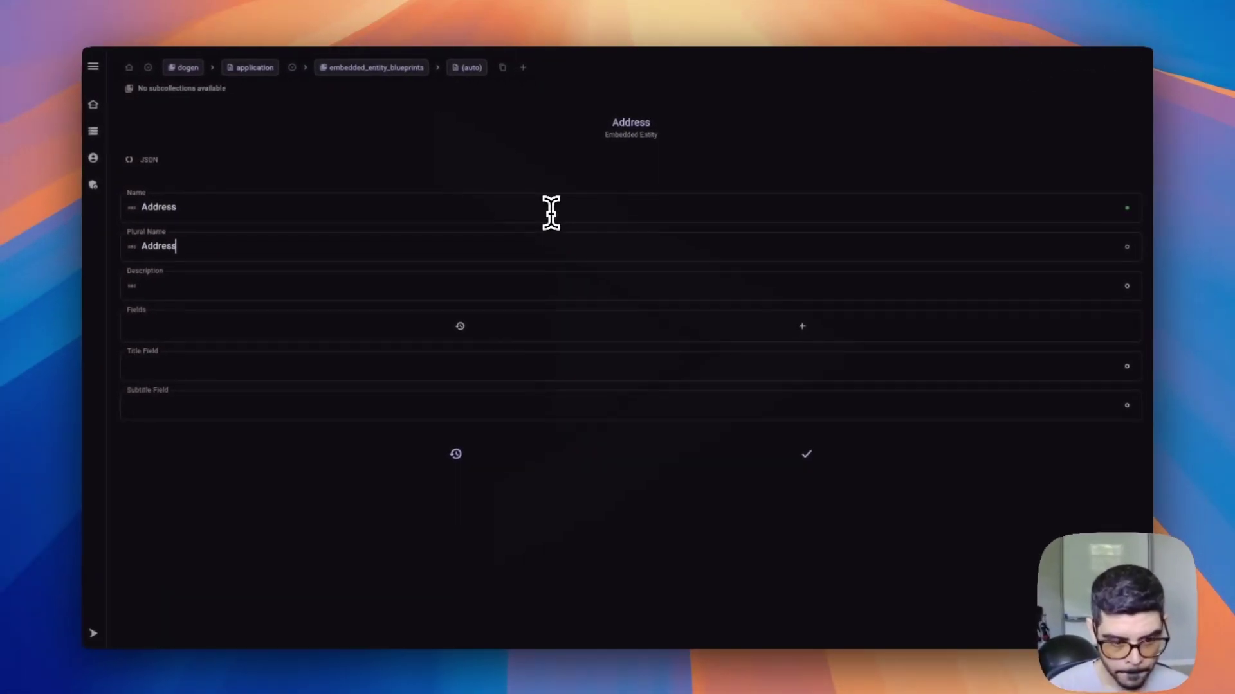
Add a String field named street to the Address entity and move the postalCode field above state.
{"action": "left_click", "coordinate": [824, 351]}
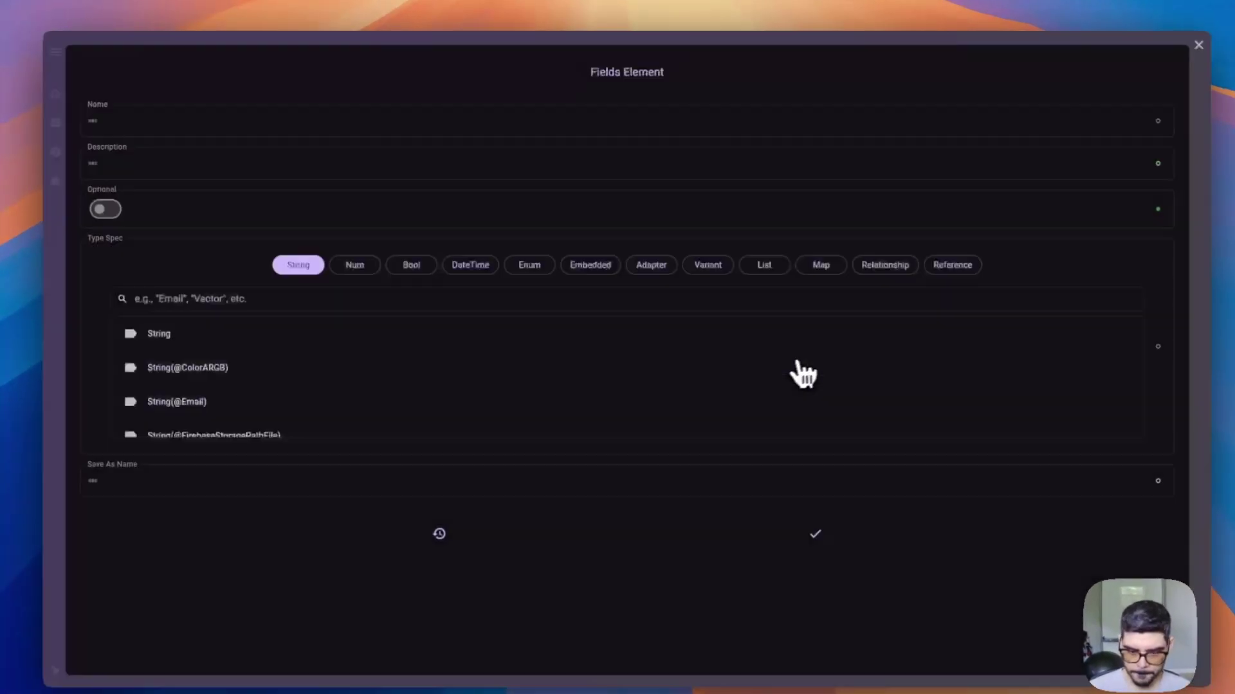
{"action": "left_click", "coordinate": [118, 120]}
{"action": "type", "text": "street"}
{"action": "left_click", "coordinate": [159, 334]}
{"action": "left_click", "coordinate": [814, 534]}
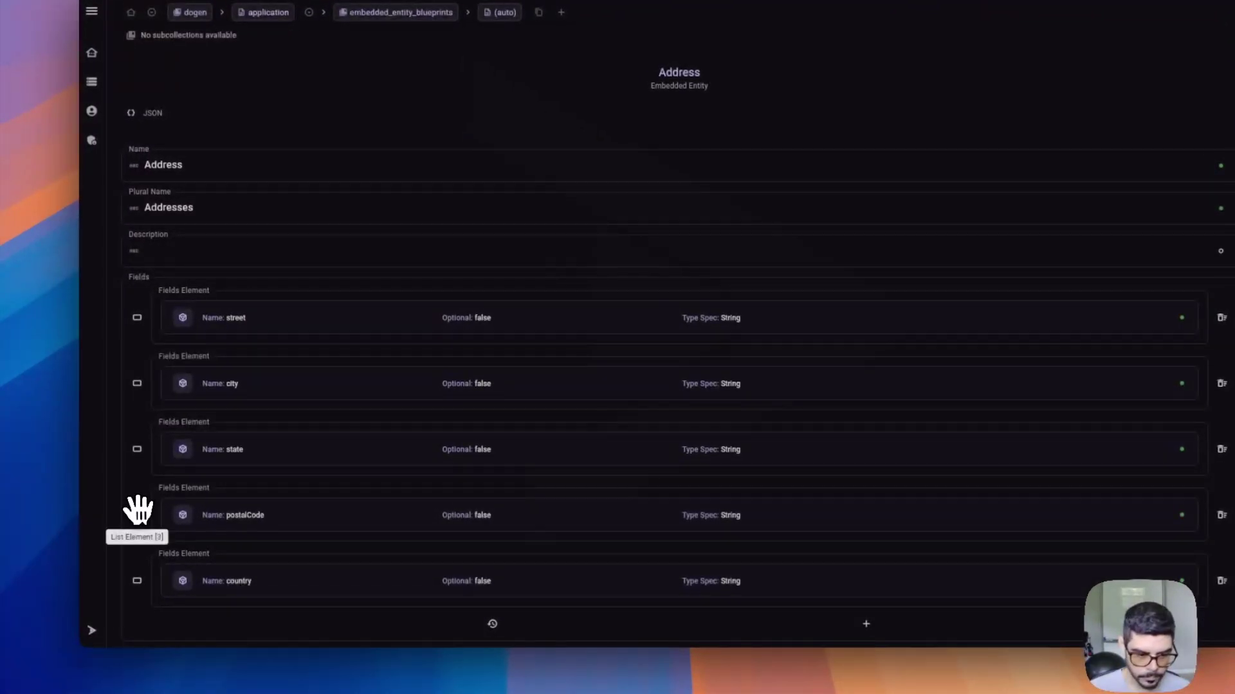
{"action": "left_click_drag", "start_coordinate": [139, 512], "coordinate": [130, 457]}
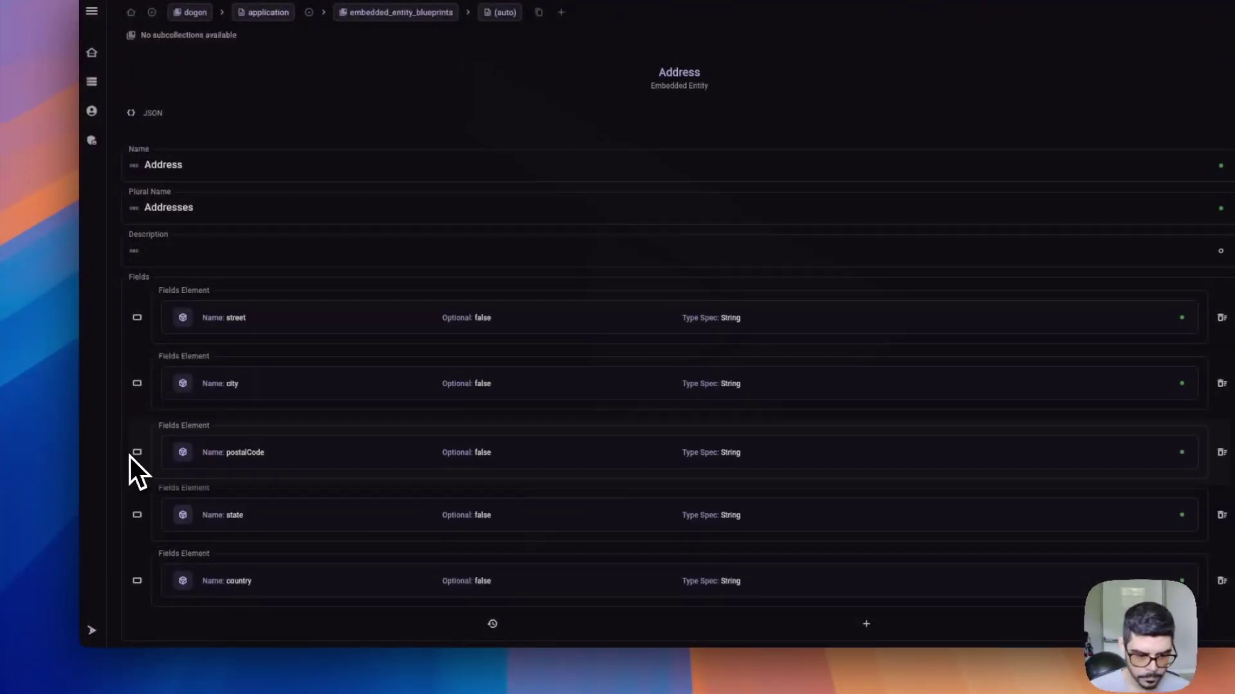
Set street as the title field of the Address entity and save the entity.
{"action": "scroll", "coordinate": [418, 479], "scroll_direction": "down", "scroll_amount": 3}
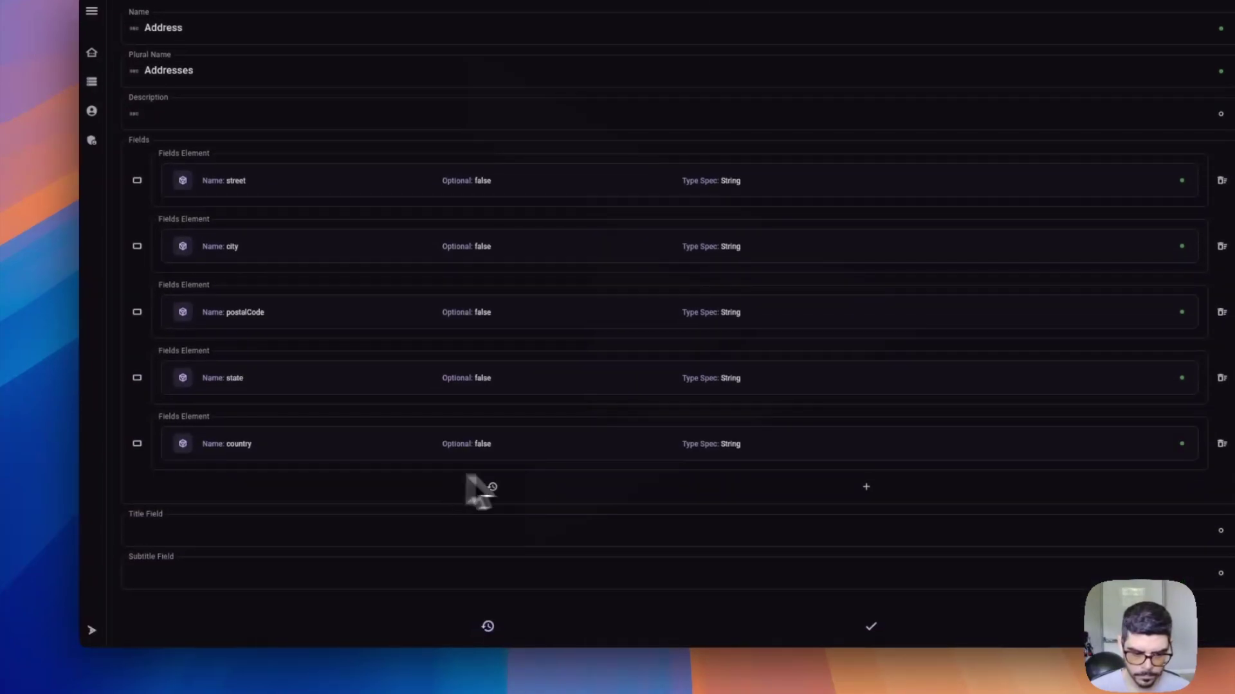
{"action": "left_click", "coordinate": [778, 531]}
{"action": "left_click", "coordinate": [255, 562]}
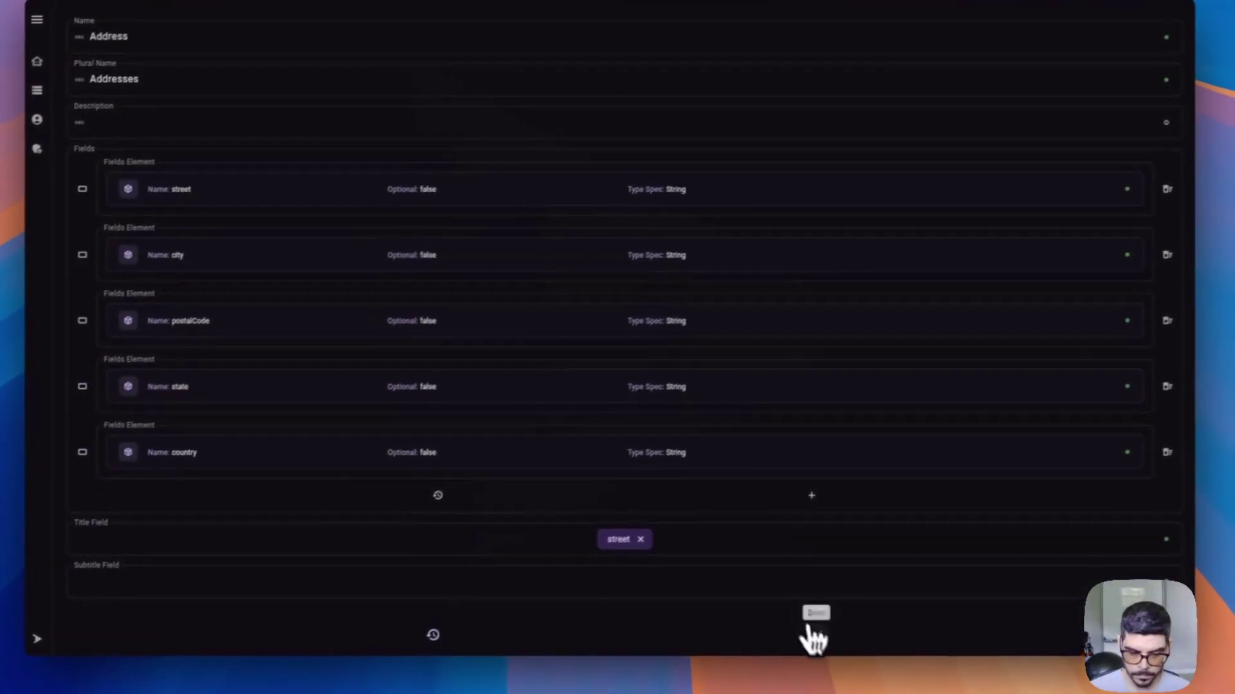
{"action": "left_click", "coordinate": [809, 638]}
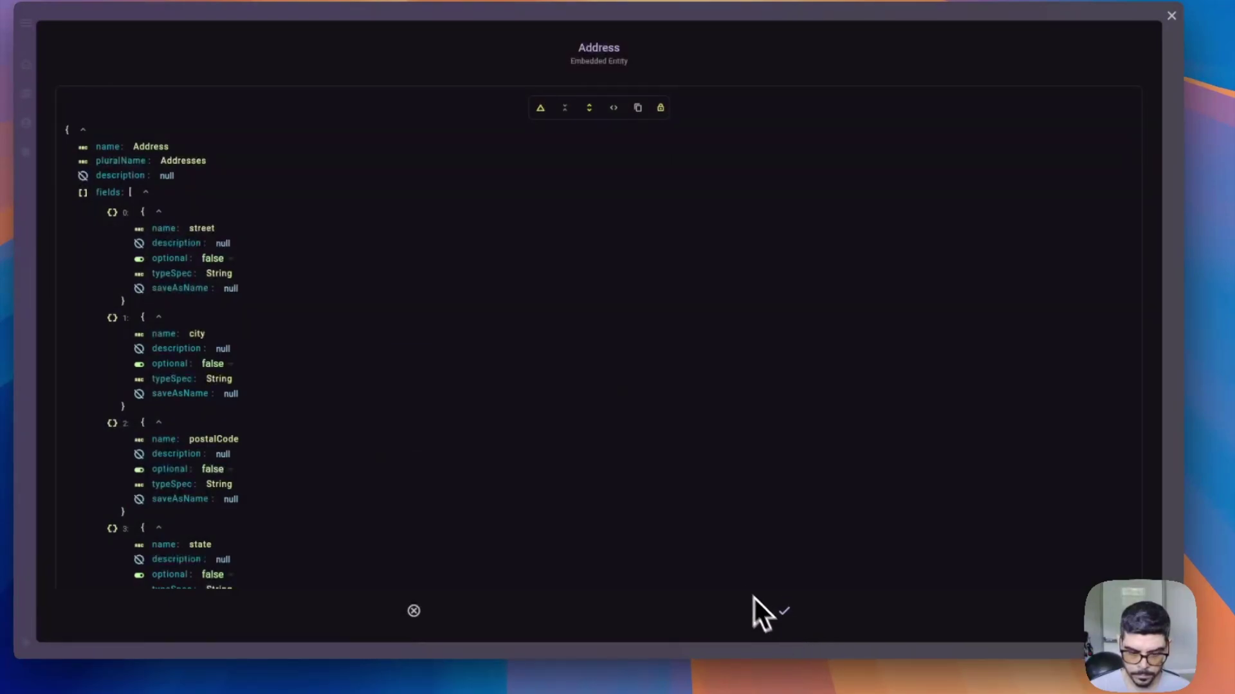
{"action": "left_click", "coordinate": [784, 611]}
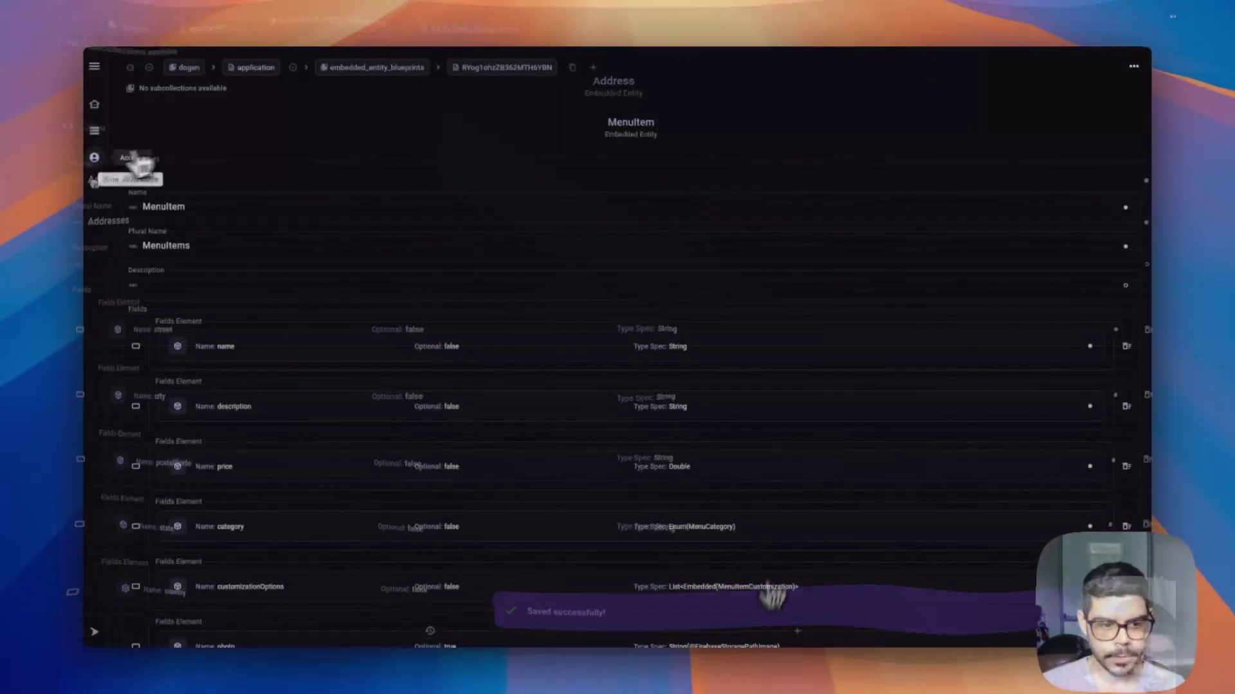
Create a new entity in the object blueprints with the name Restaurant and the plural name Restaurants.
{"action": "mouse_move", "coordinate": [94, 186]}
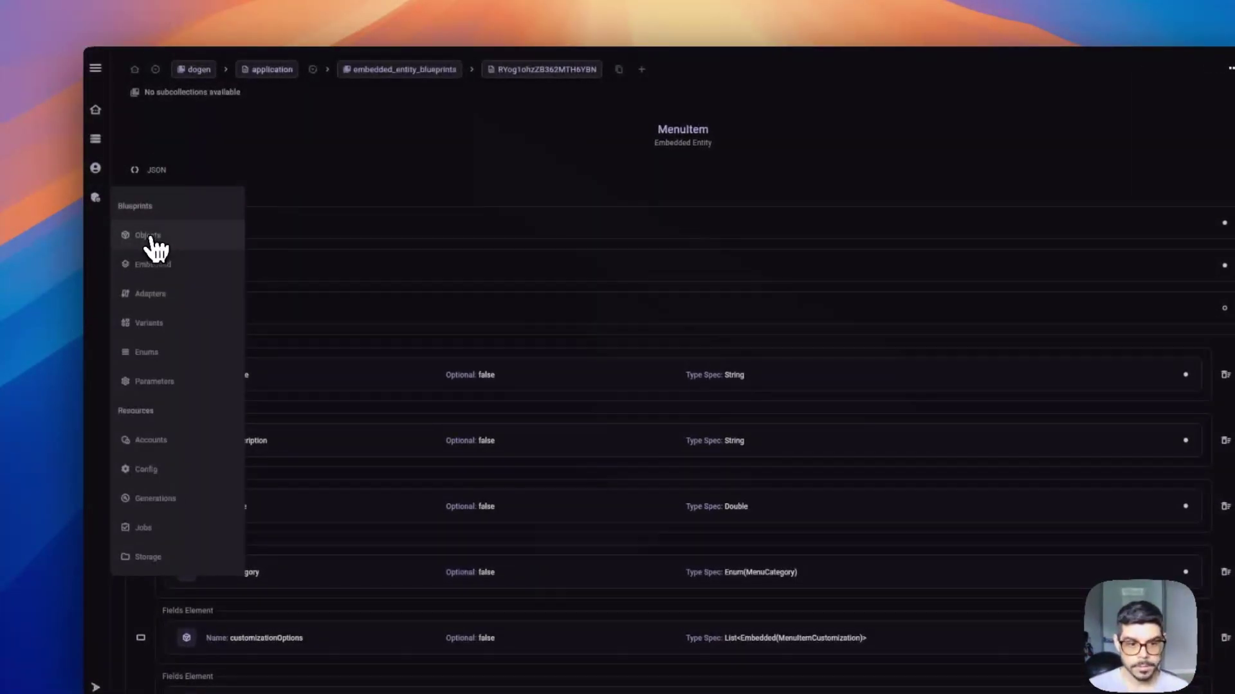
{"action": "left_click", "coordinate": [151, 239]}
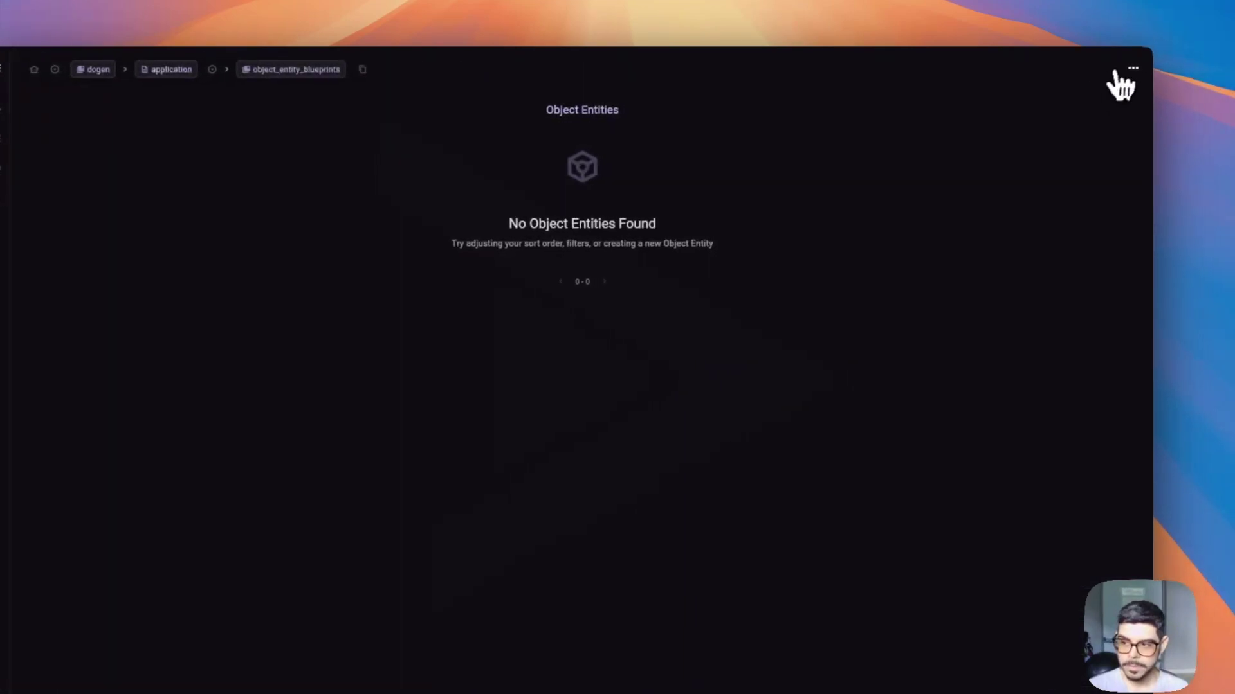
{"action": "left_click", "coordinate": [1129, 76]}
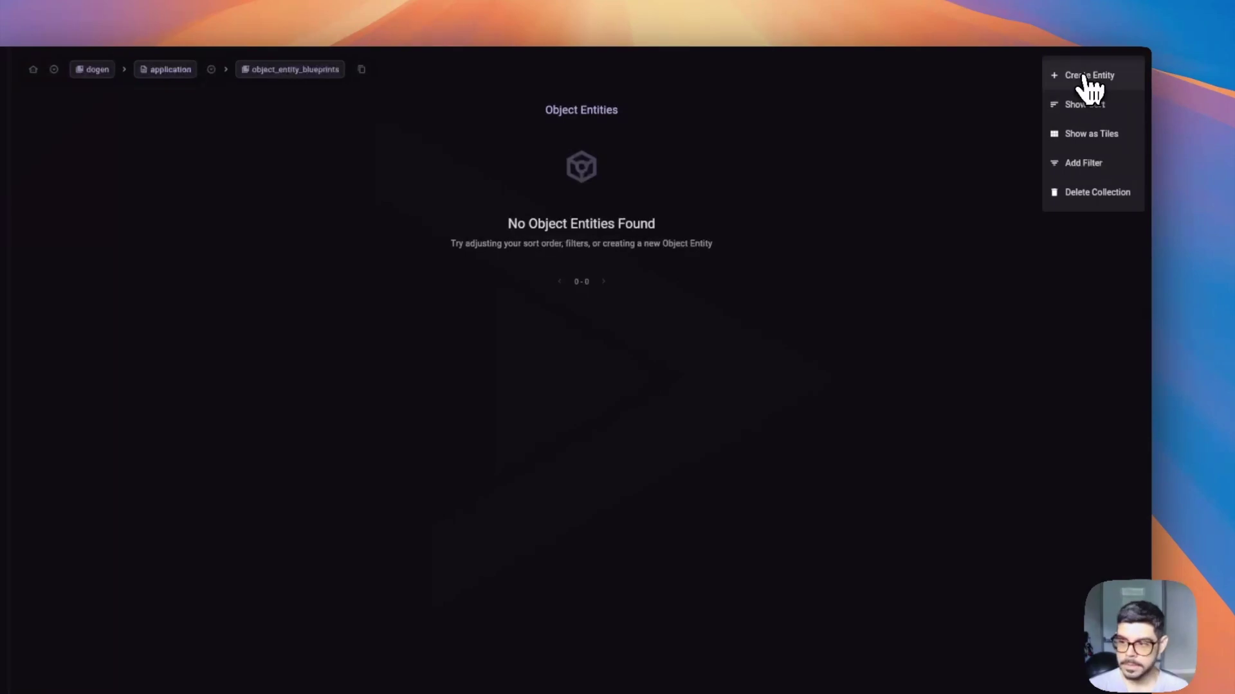
{"action": "left_click", "coordinate": [1086, 77]}
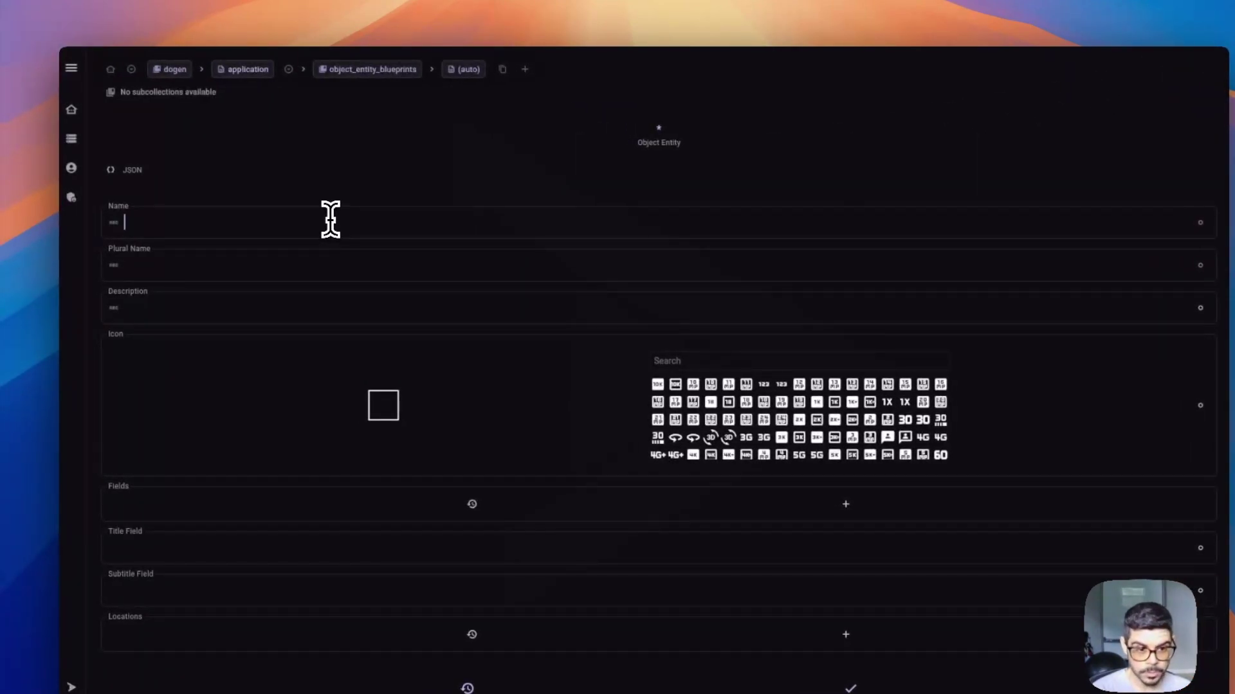
{"action": "type", "text": "Restaurants"}
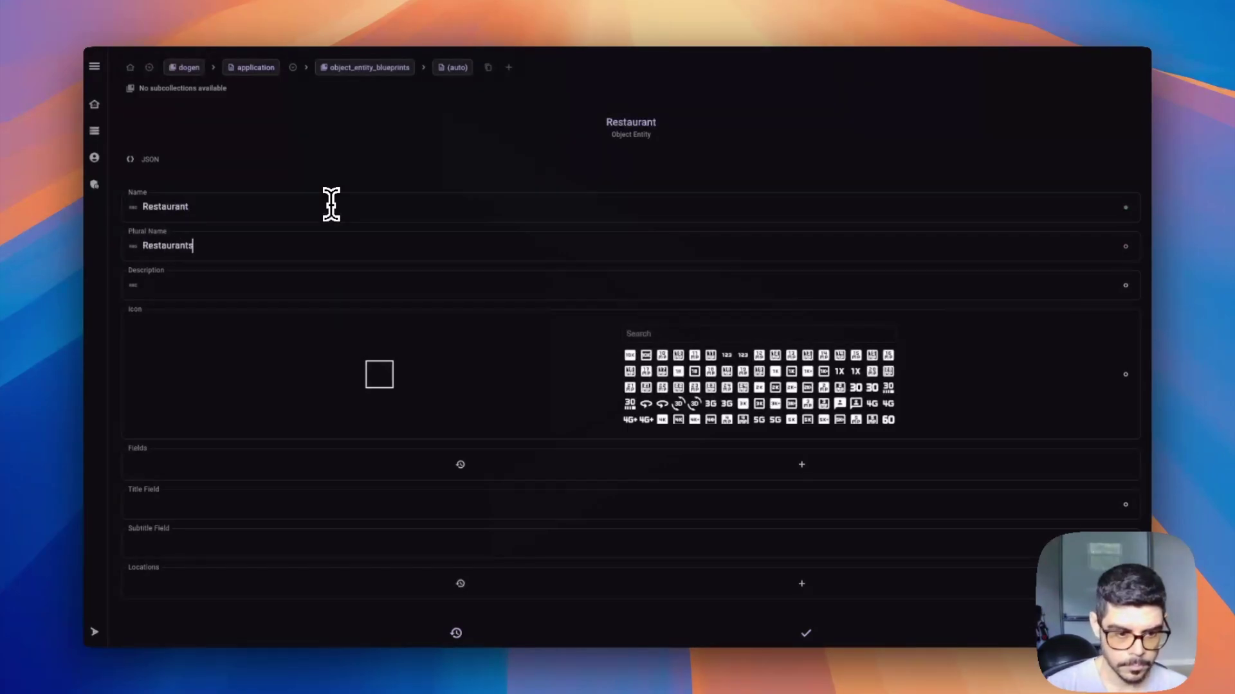
Search the icons for food and choose the outlined house with cutlery as the Restaurant icon.
{"action": "left_click", "coordinate": [717, 334]}
{"action": "type", "text": "food"}
{"action": "left_click", "coordinate": [710, 356]}
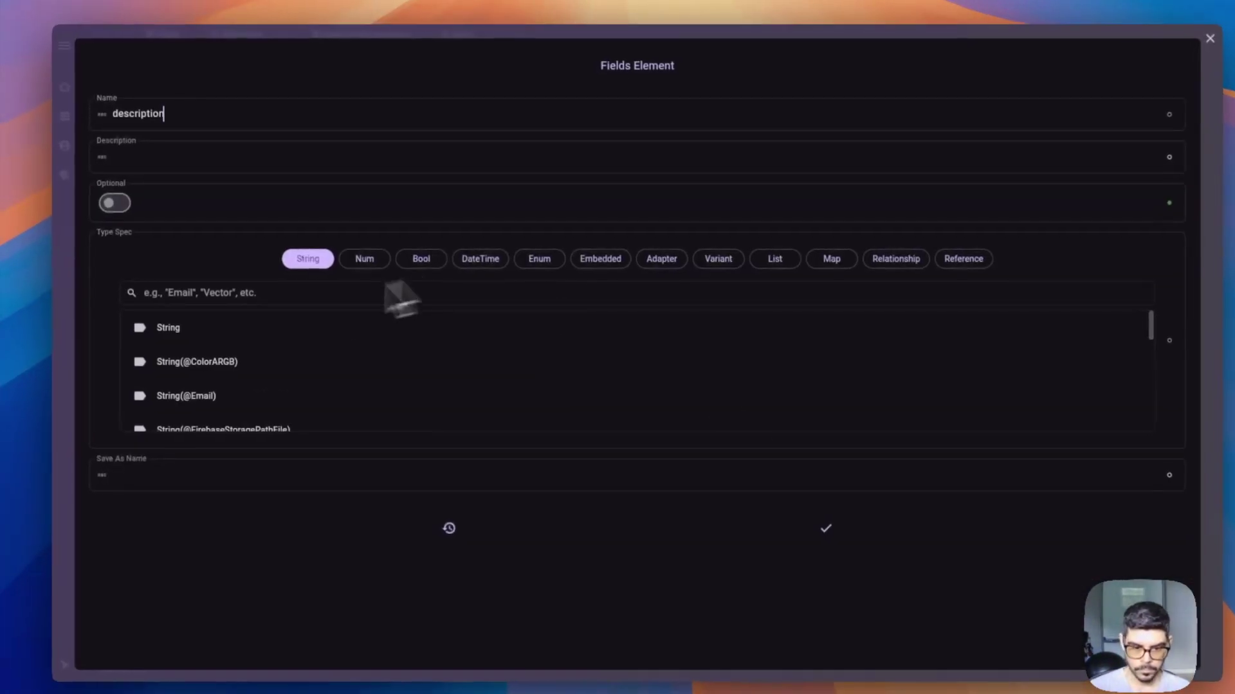
{"action": "left_click", "coordinate": [291, 334]}
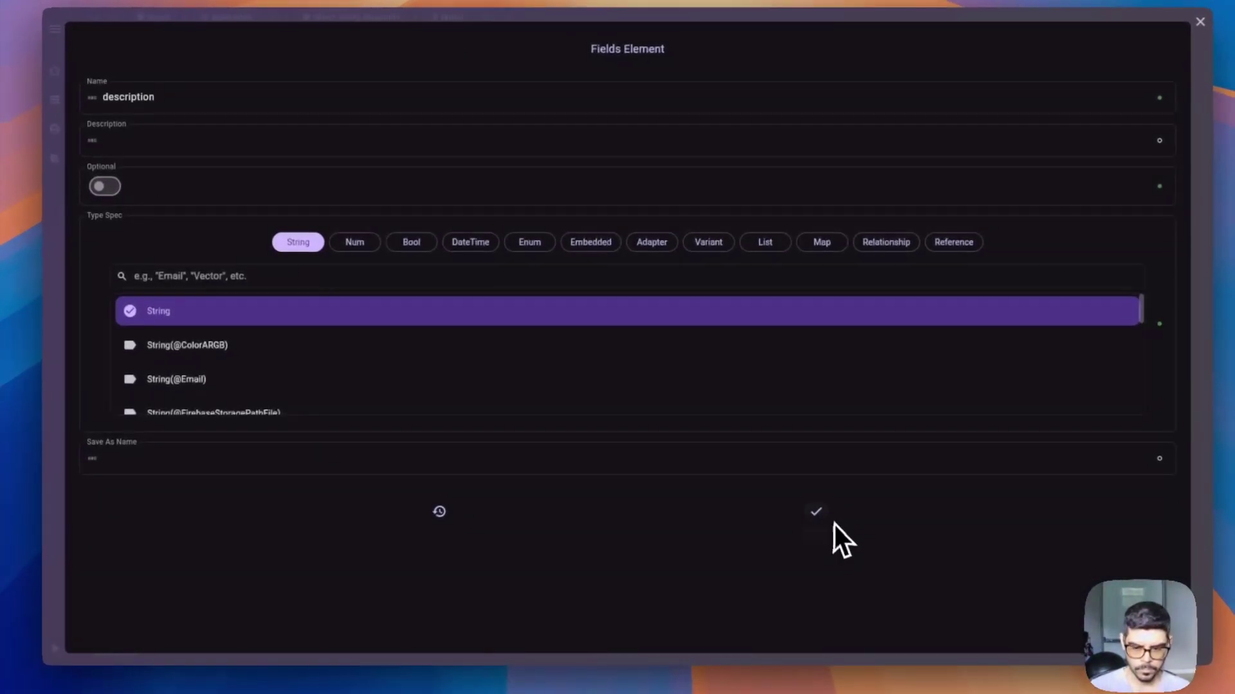
{"action": "left_click", "coordinate": [353, 273]}
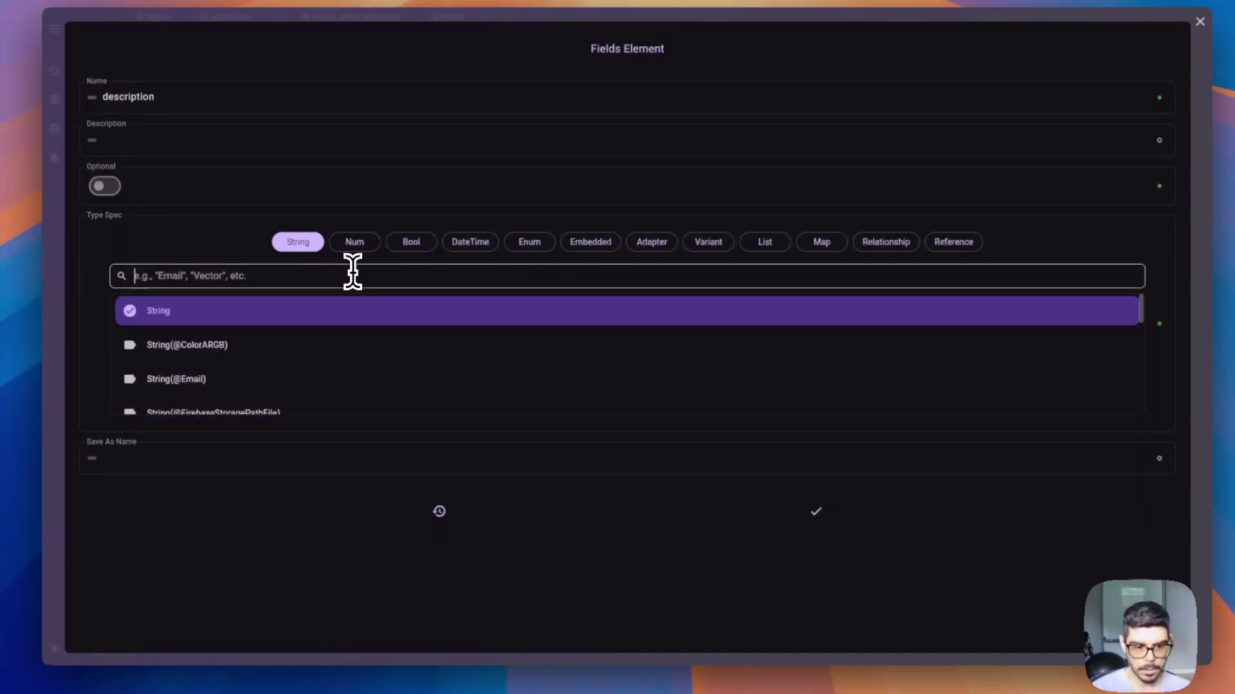
{"action": "type", "text": "mark"}
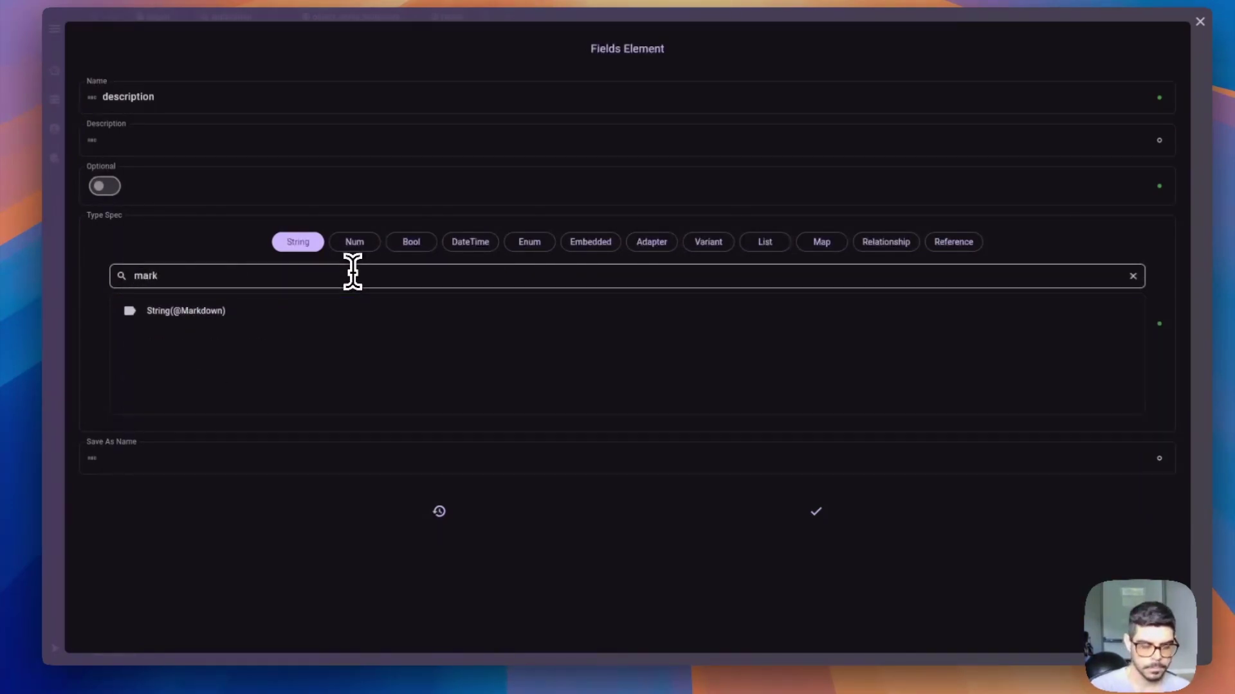
{"action": "left_click", "coordinate": [259, 311]}
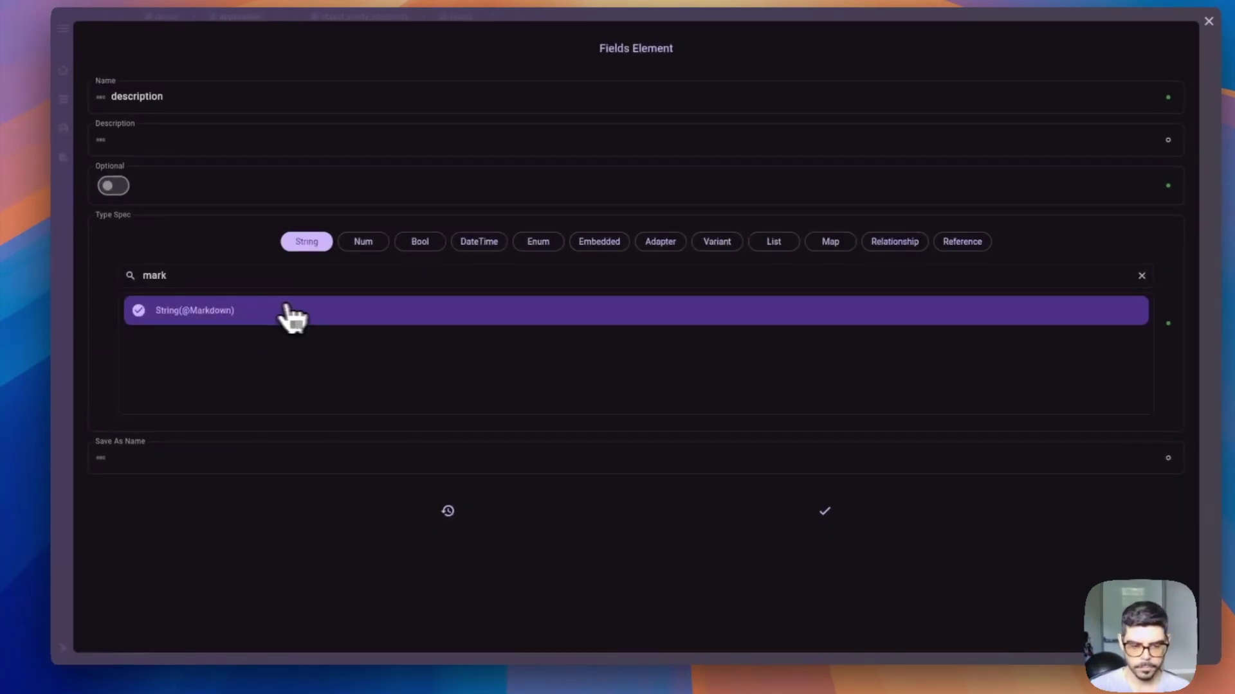
{"action": "left_click", "coordinate": [824, 512]}
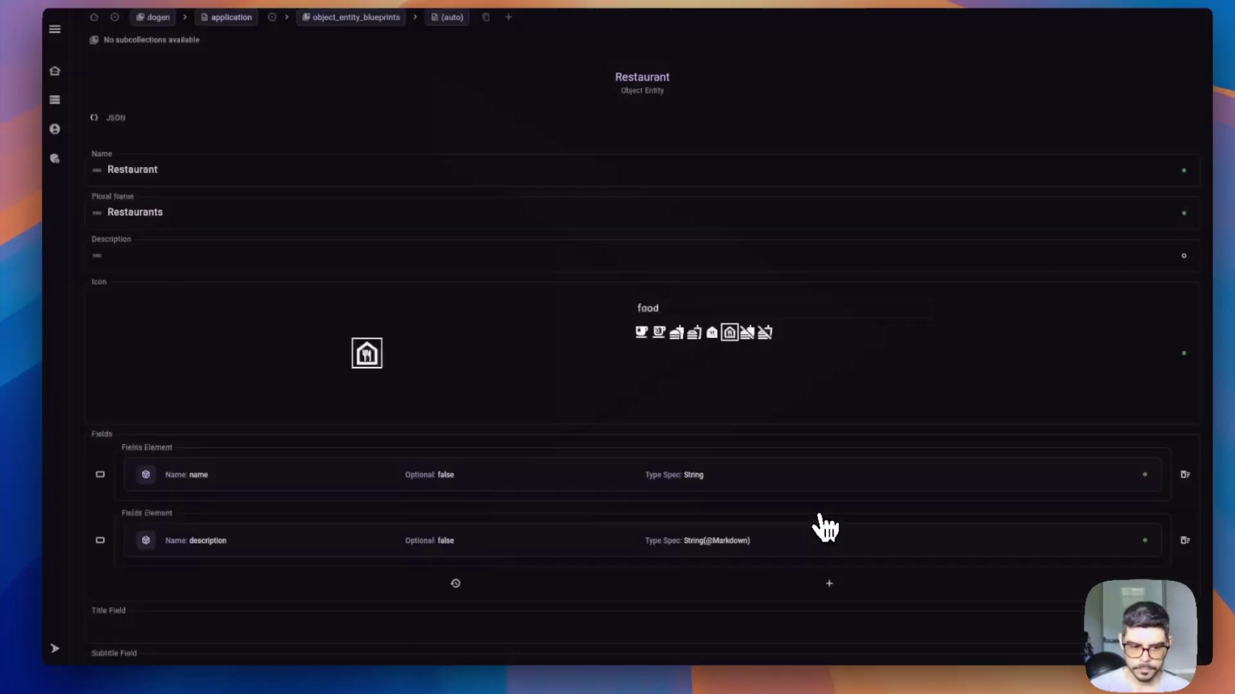
Add a field named address with the type Embedded(Address) to the Restaurant entity.
{"action": "left_click", "coordinate": [829, 583]}
{"action": "type", "text": "address"}
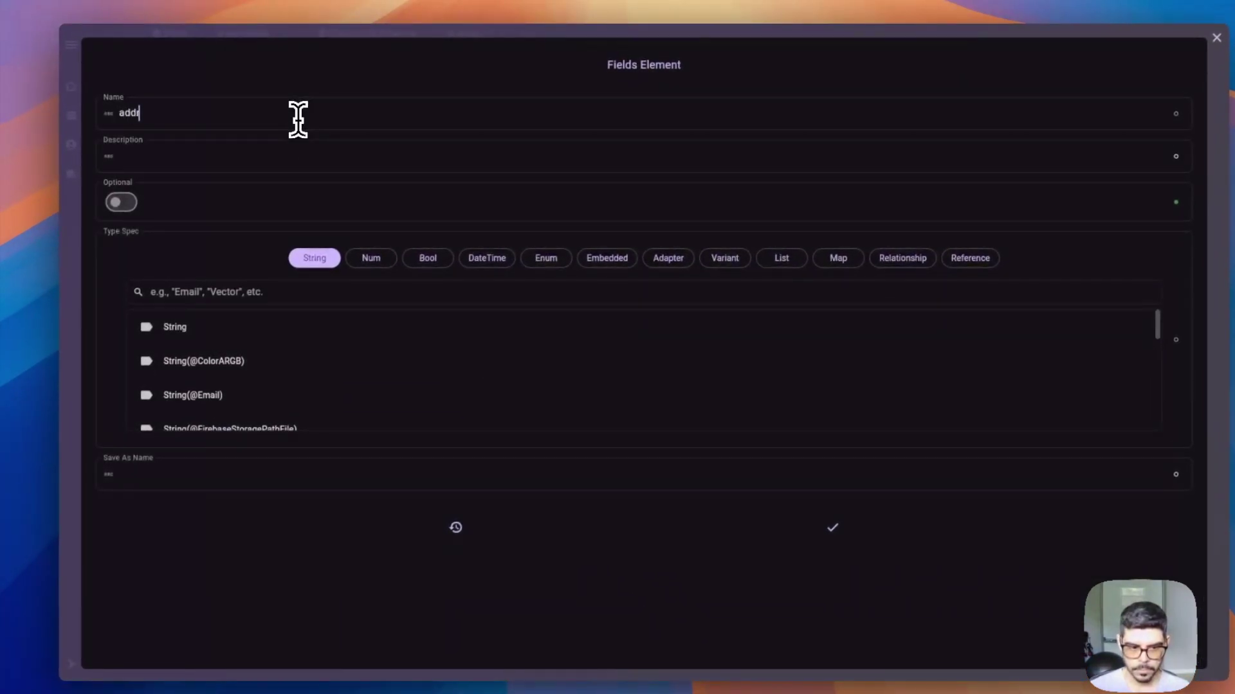
{"action": "left_click", "coordinate": [611, 265]}
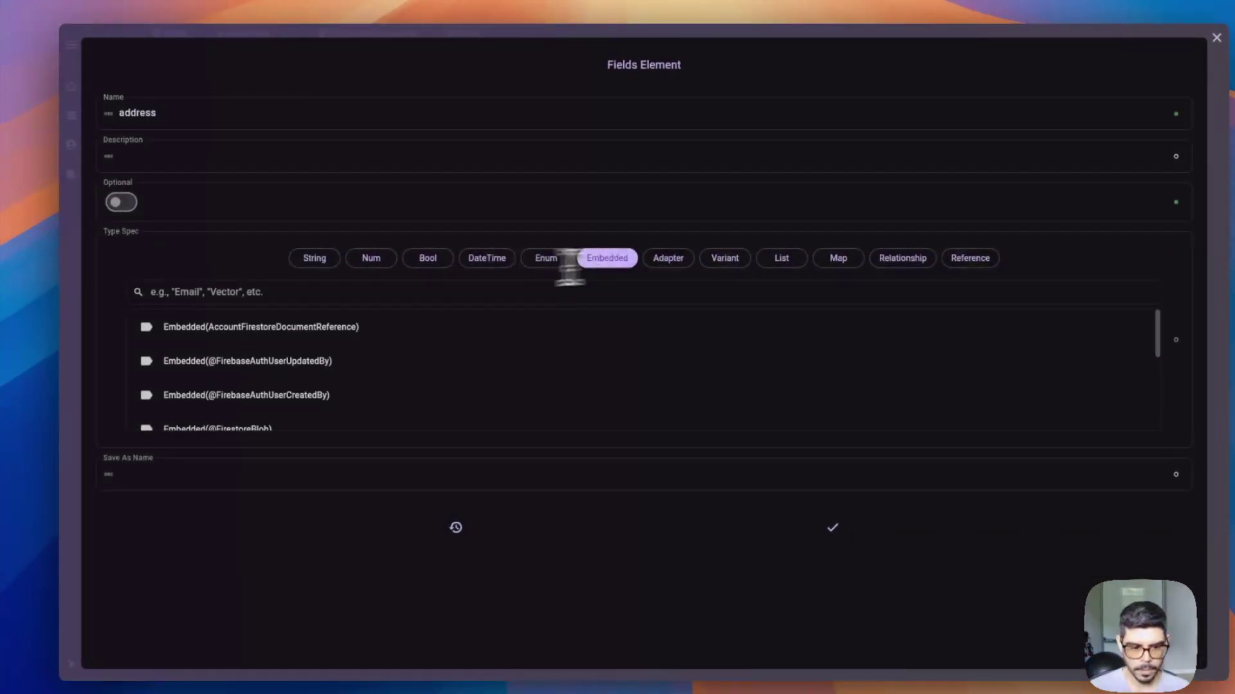
{"action": "left_click", "coordinate": [228, 293]}
{"action": "type", "text": "add"}
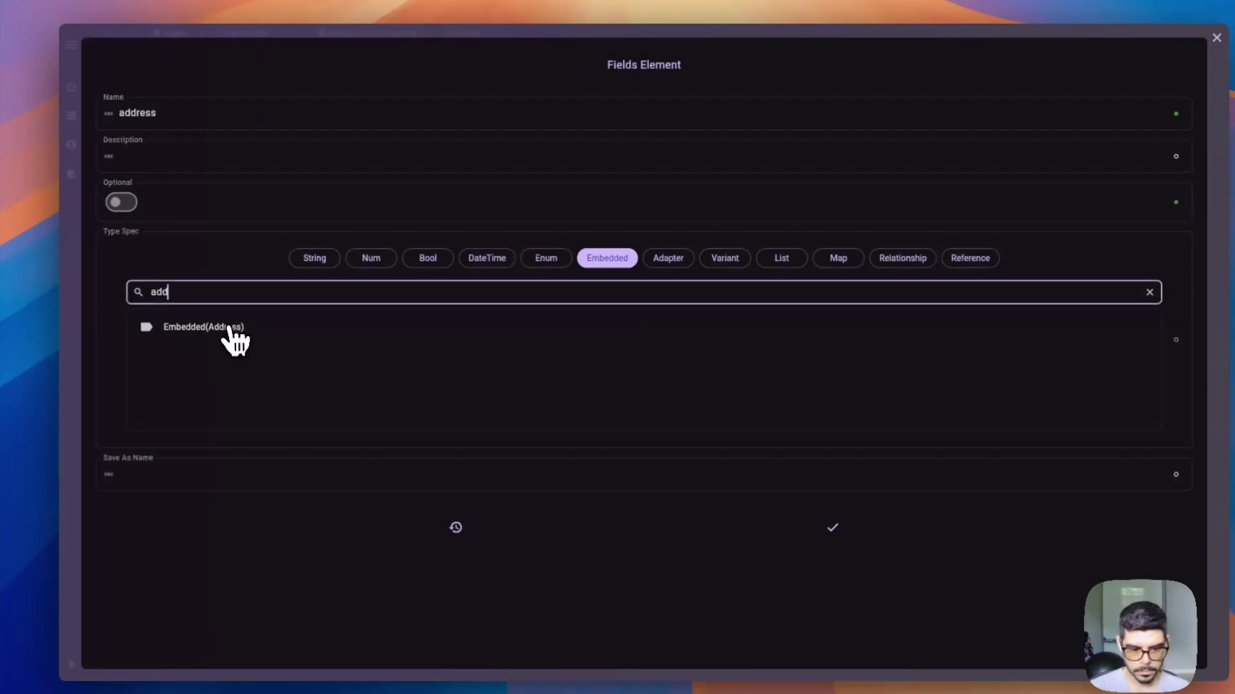
{"action": "left_click", "coordinate": [232, 329]}
{"action": "left_click", "coordinate": [832, 527]}
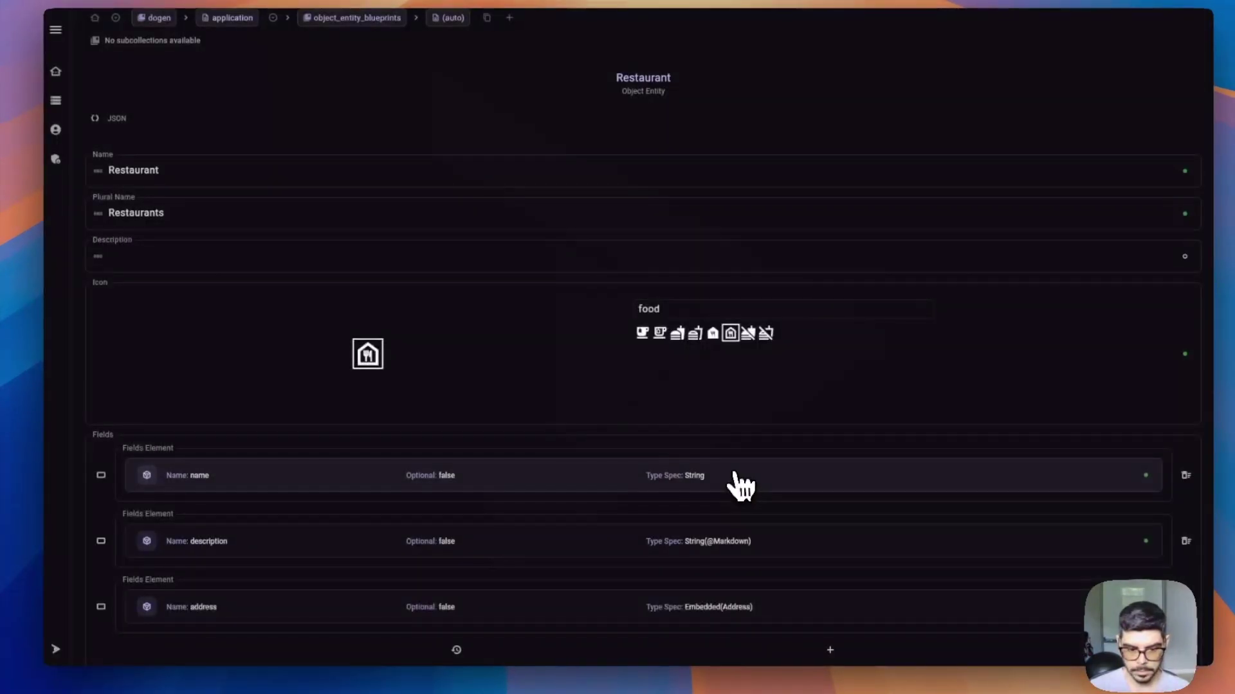
{"action": "scroll", "coordinate": [738, 486], "scroll_direction": "down", "scroll_amount": 3}
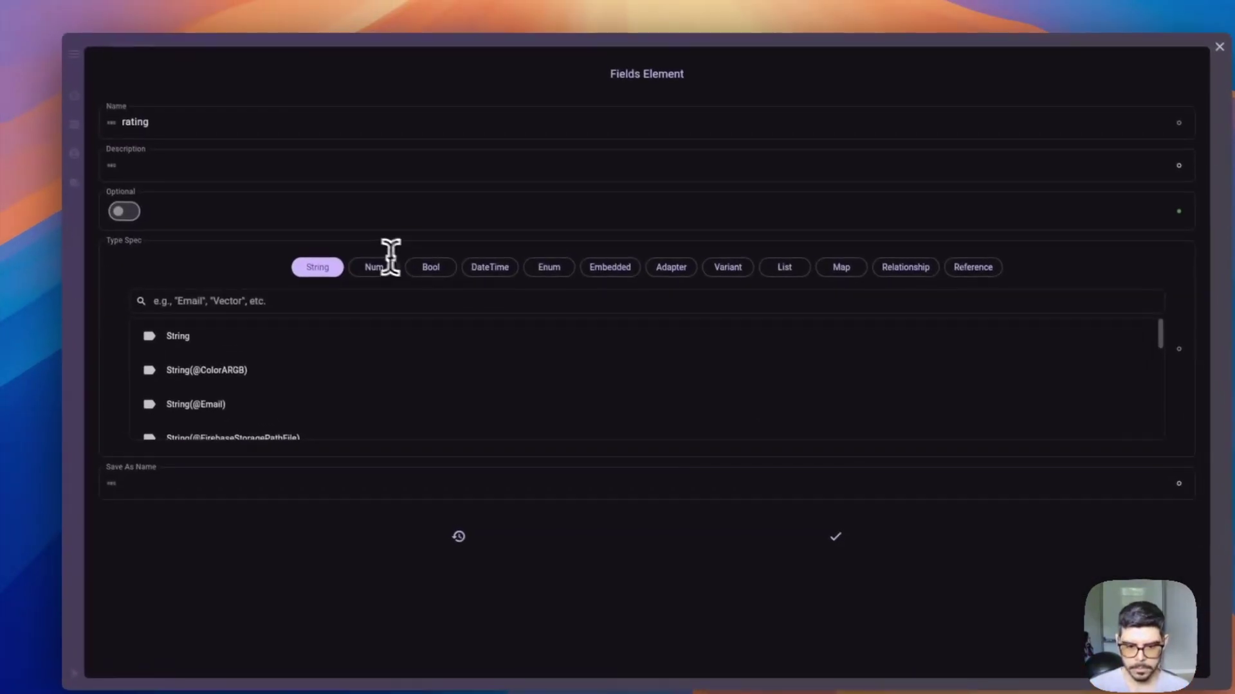
{"action": "left_click", "coordinate": [394, 268]}
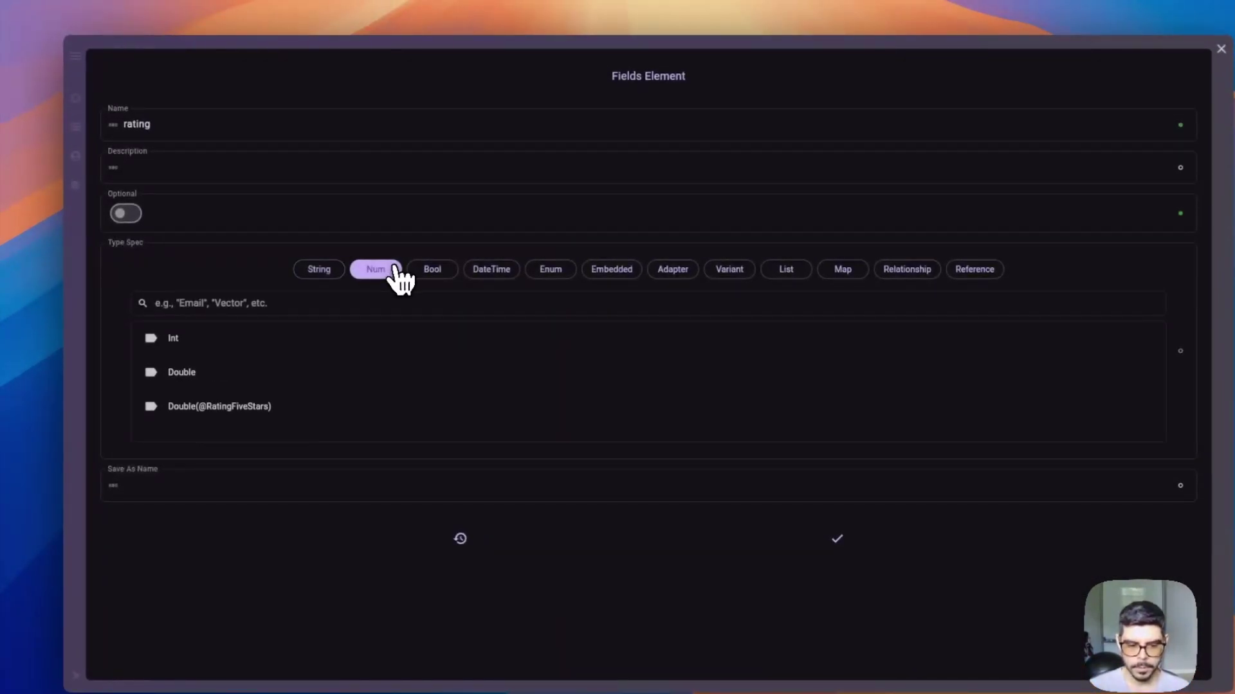
{"action": "left_click", "coordinate": [227, 408]}
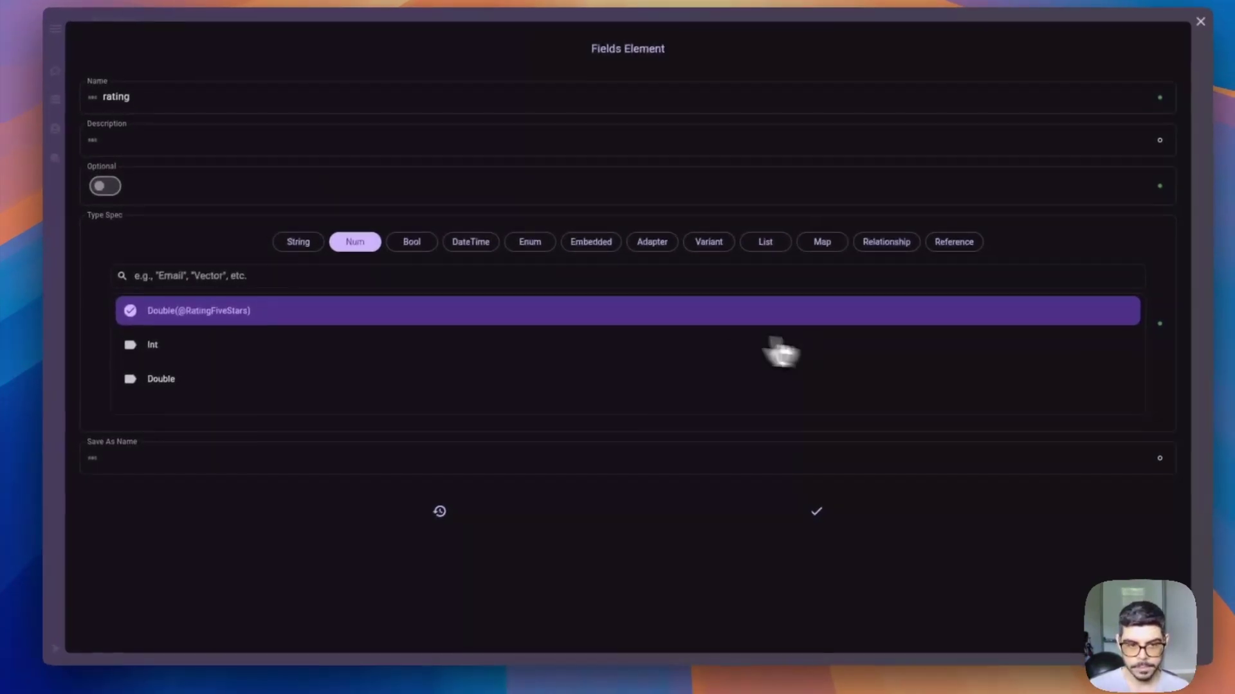
{"action": "left_click", "coordinate": [815, 511]}
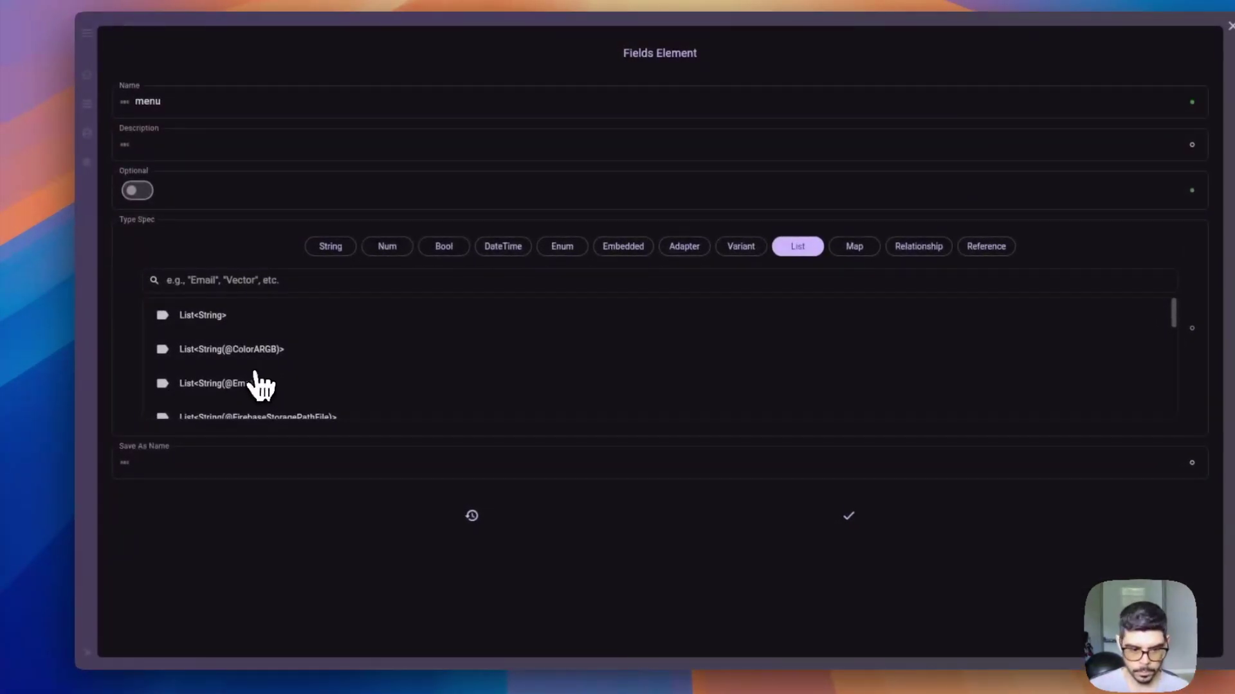
Give the Restaurant entity's menu field the type List<Embedded(MenuItem)> and set name as the title field.
{"action": "scroll", "coordinate": [276, 347], "scroll_direction": "down", "scroll_amount": 1}
{"action": "left_click", "coordinate": [249, 278]}
{"action": "type", "text": "menu"}
{"action": "left_click", "coordinate": [386, 319]}
{"action": "left_click", "coordinate": [848, 515]}
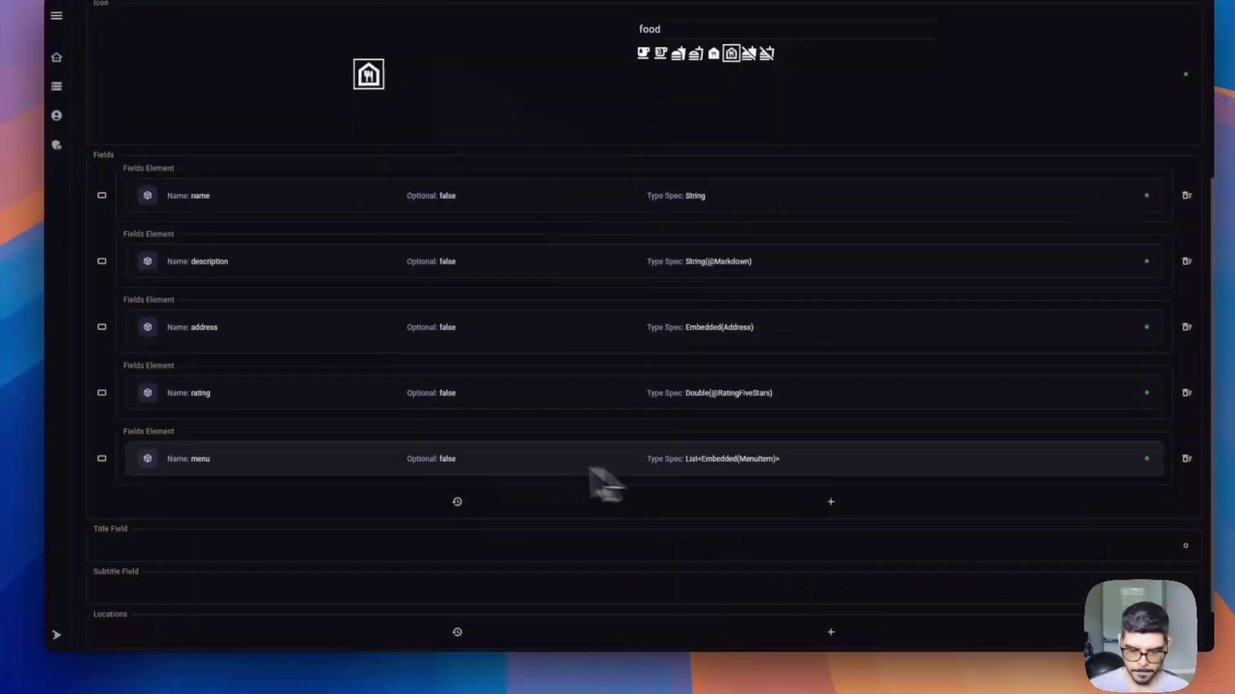
{"action": "left_click", "coordinate": [600, 547]}
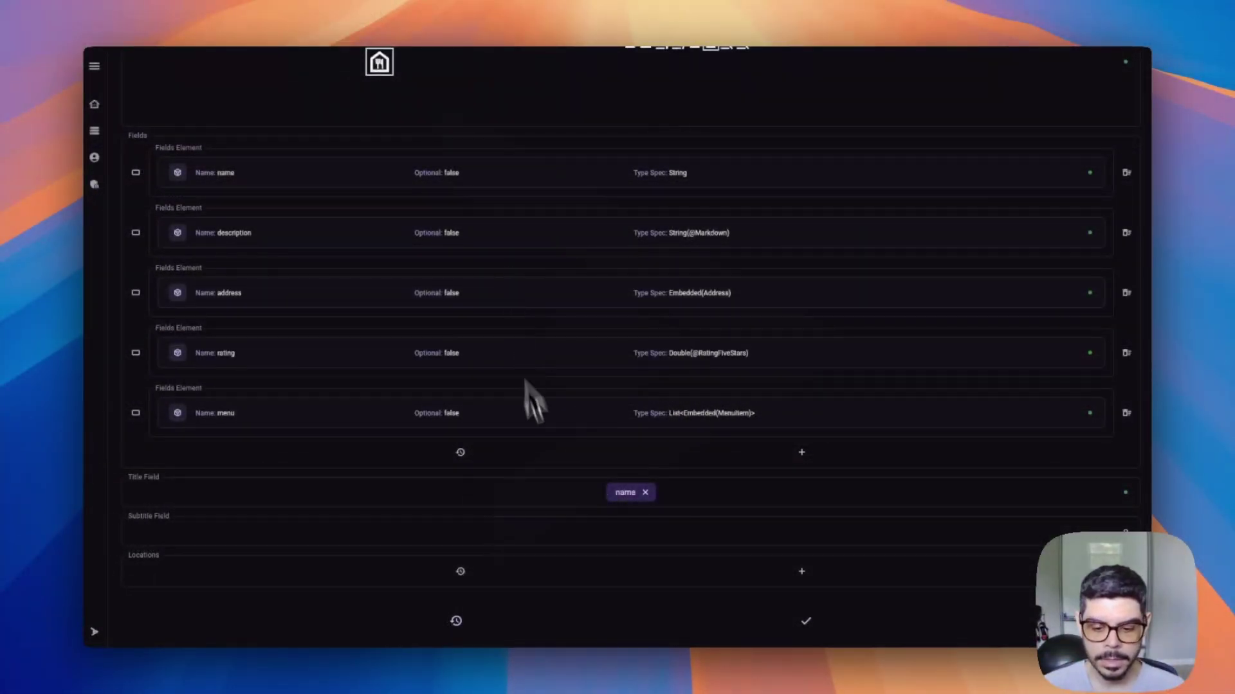
Add the location firestore/default/data/restaurants/:id with Show In Menu enabled to the Restaurant entity and save the entity.
{"action": "left_click", "coordinate": [803, 572]}
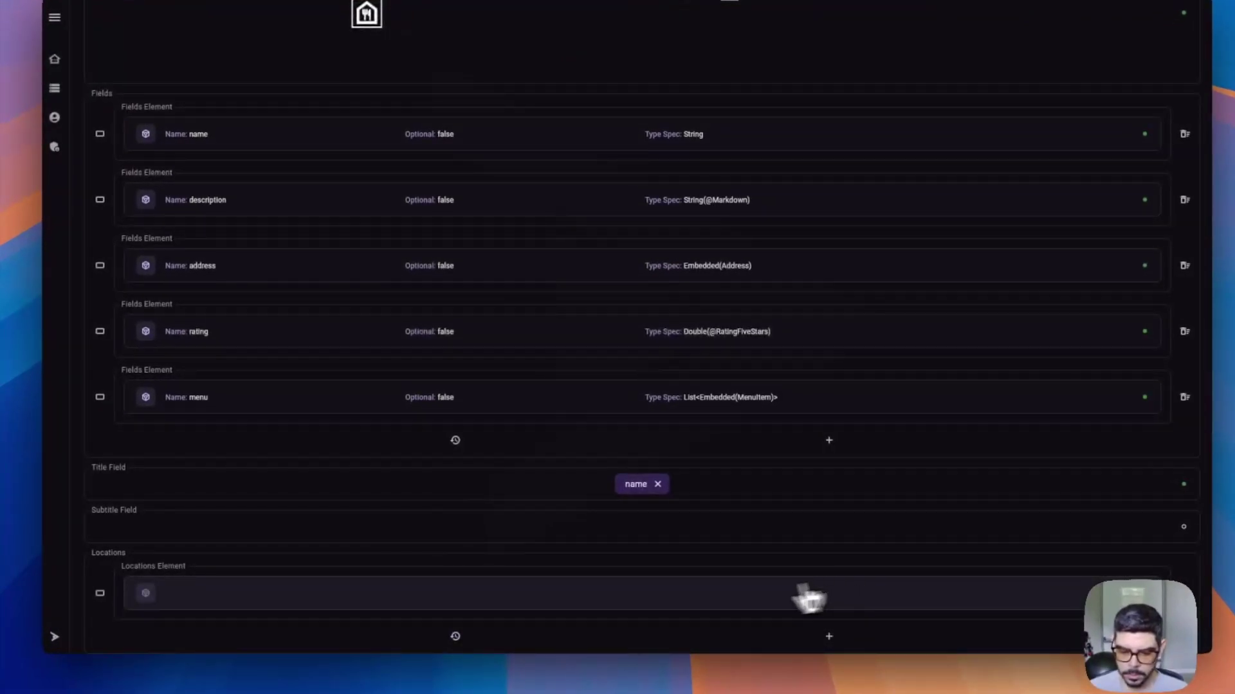
{"action": "left_click", "coordinate": [704, 601]}
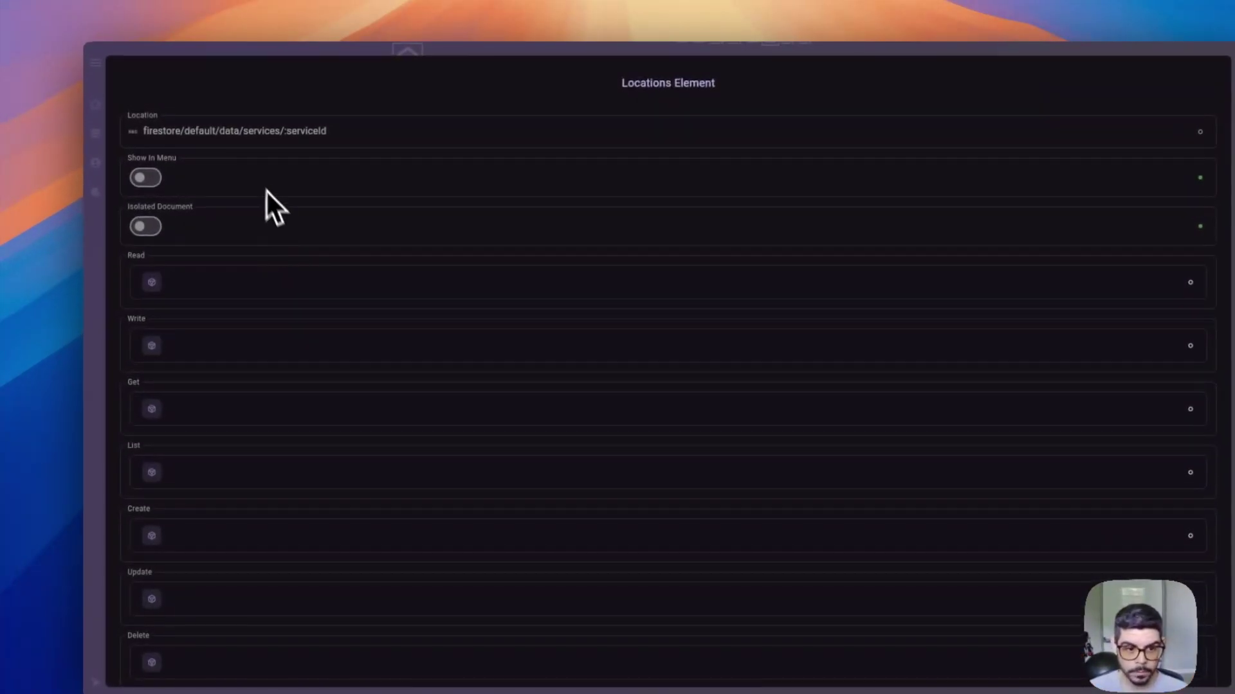
{"action": "left_click", "coordinate": [228, 131]}
{"action": "type", "text": "firestore/default"}
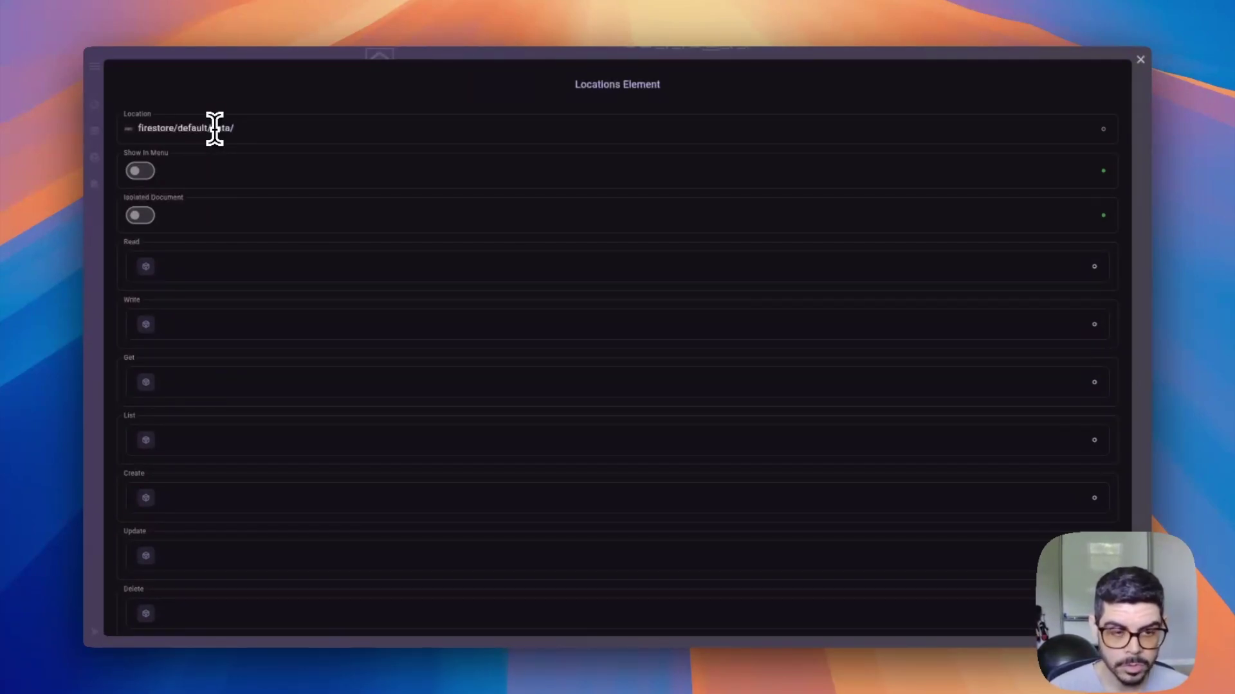
{"action": "left_click", "coordinate": [142, 171]}
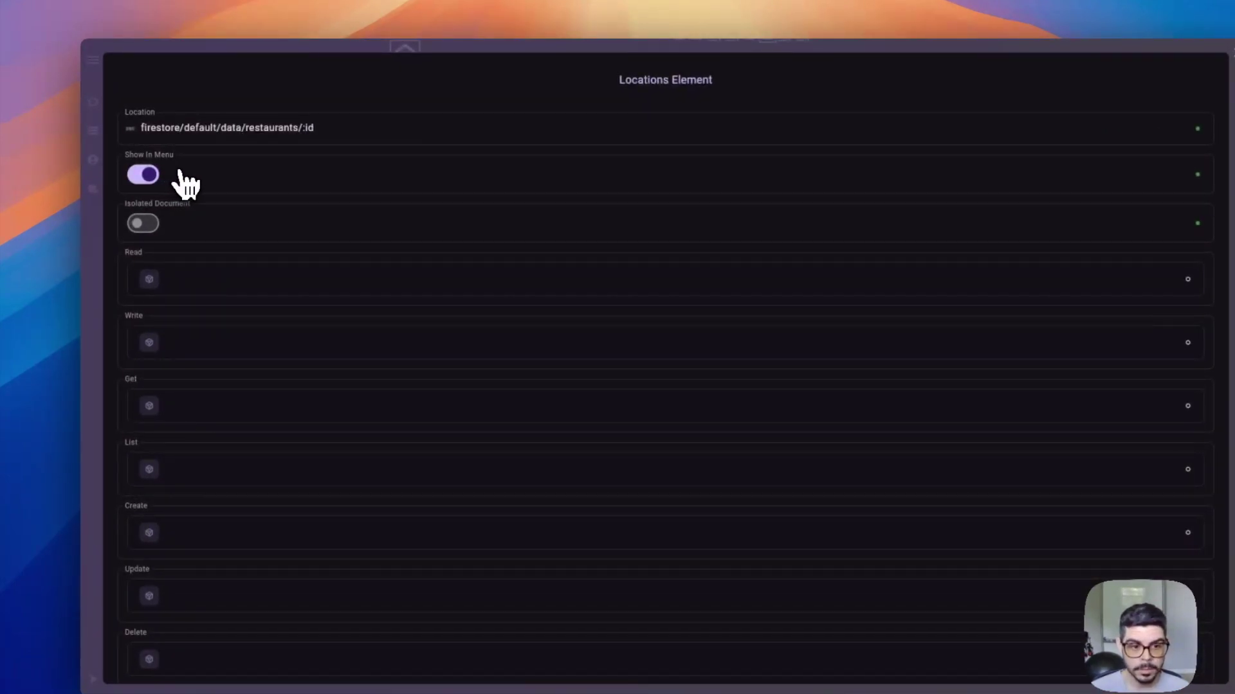
{"action": "left_click", "coordinate": [797, 633]}
{"action": "left_click", "coordinate": [785, 631]}
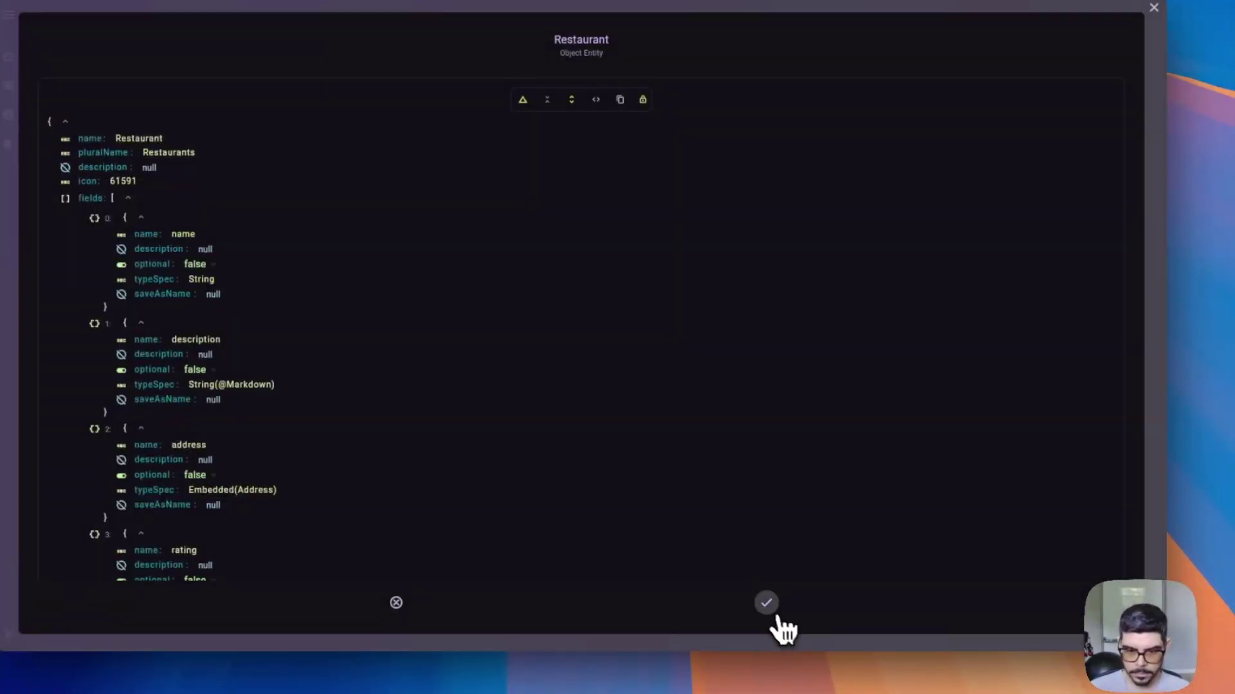
{"action": "left_click", "coordinate": [769, 607]}
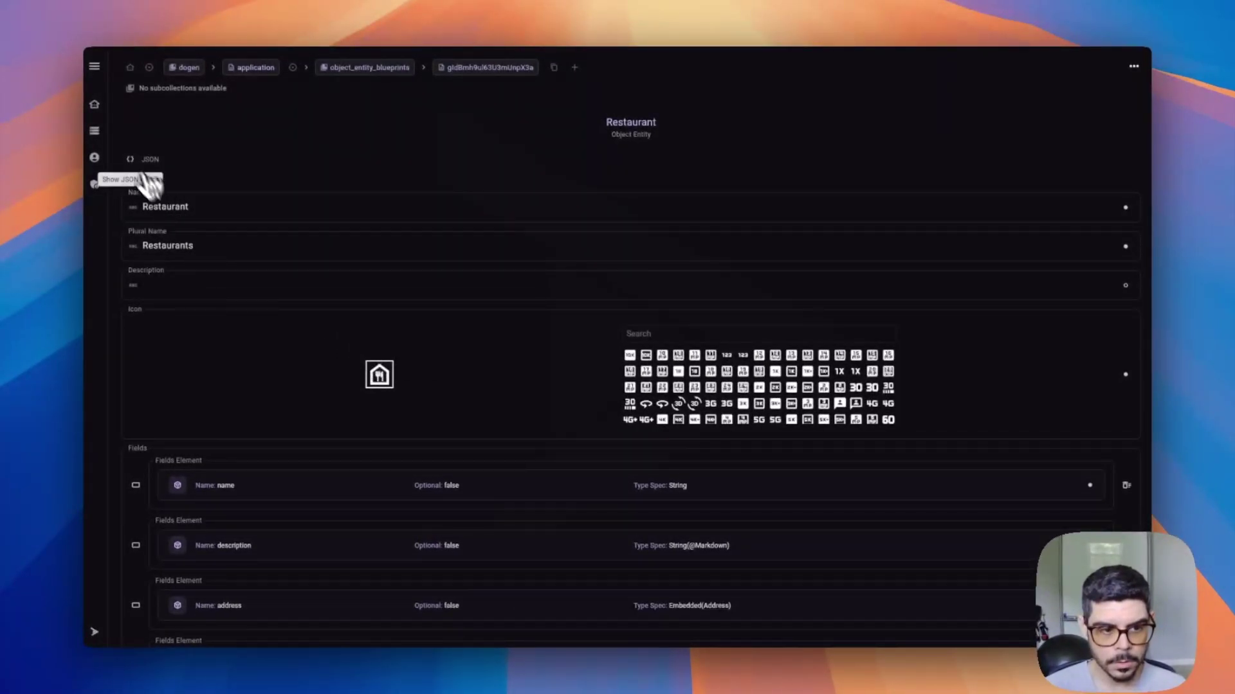
Create a new generation with the description "Restaurants support" and leave the versions list.
{"action": "left_click", "coordinate": [94, 632]}
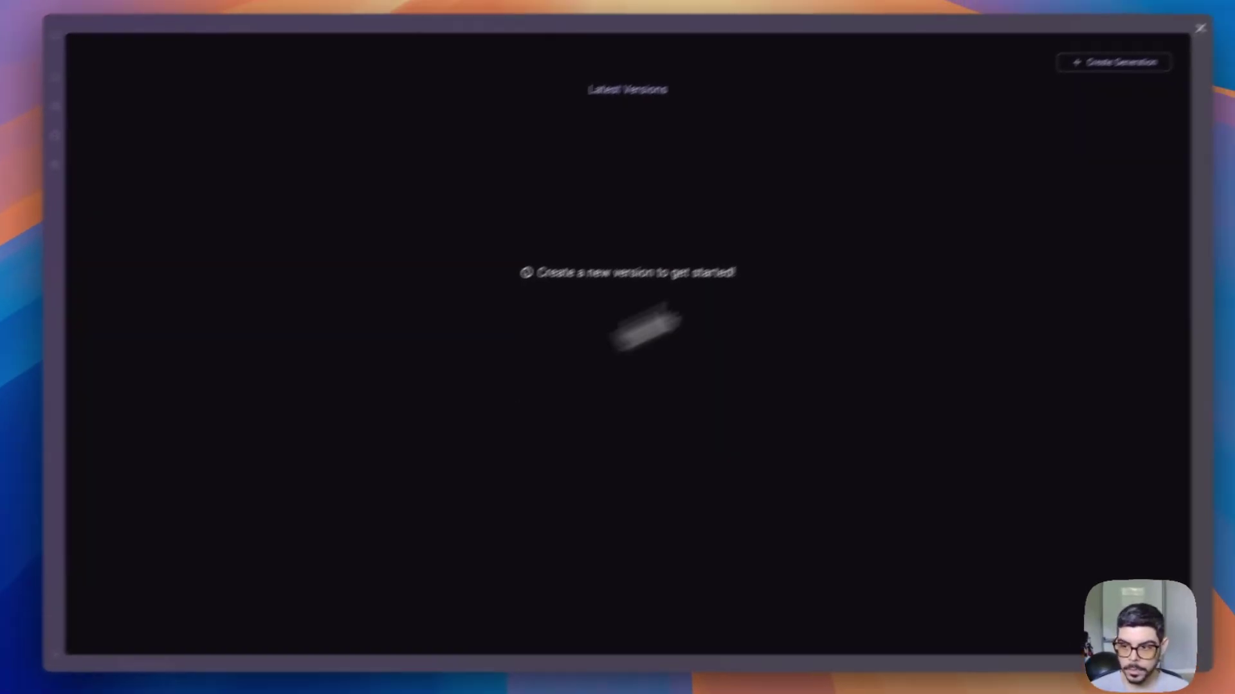
{"action": "left_click", "coordinate": [1141, 60]}
{"action": "left_click", "coordinate": [264, 202]}
{"action": "type", "text": "Restau"}
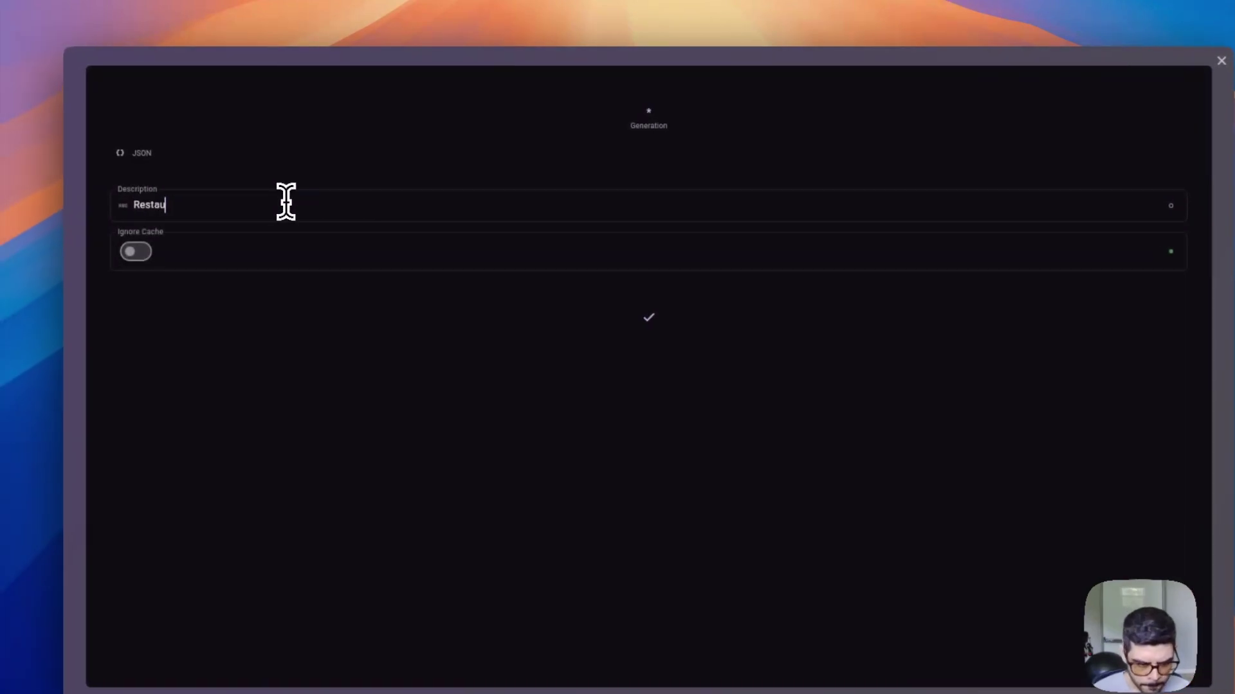
{"action": "type", "text": "rants support"}
{"action": "left_click", "coordinate": [648, 317]}
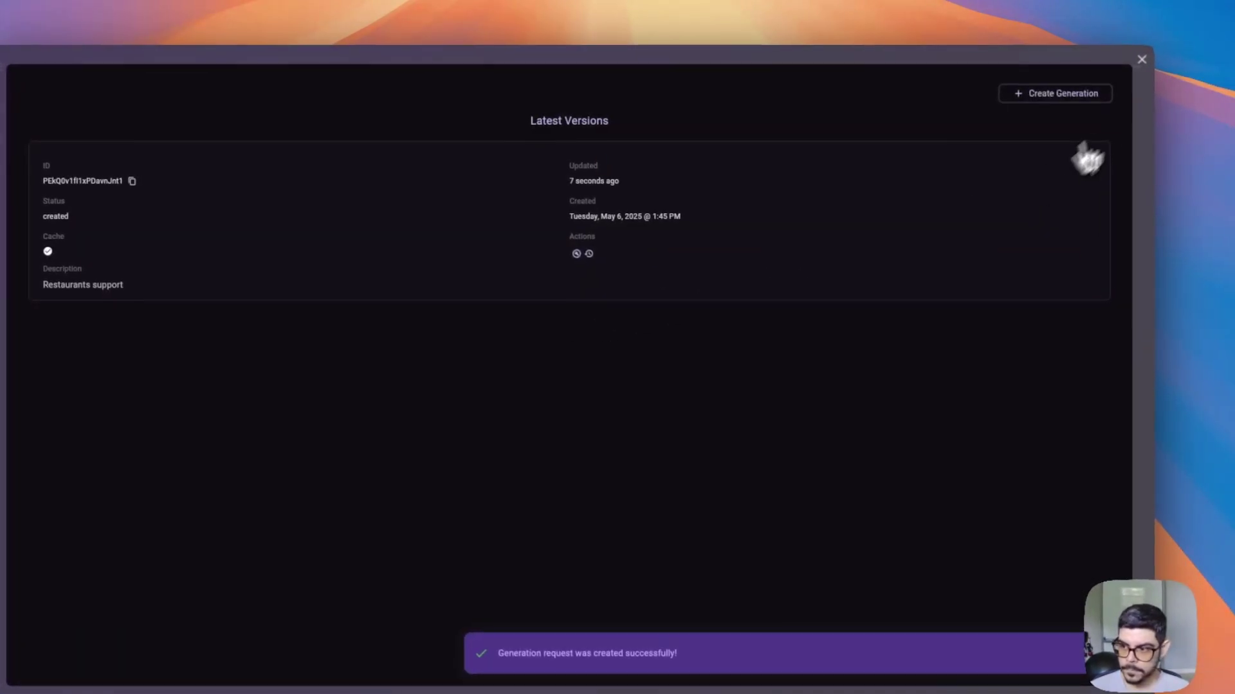
{"action": "left_click", "coordinate": [1141, 59]}
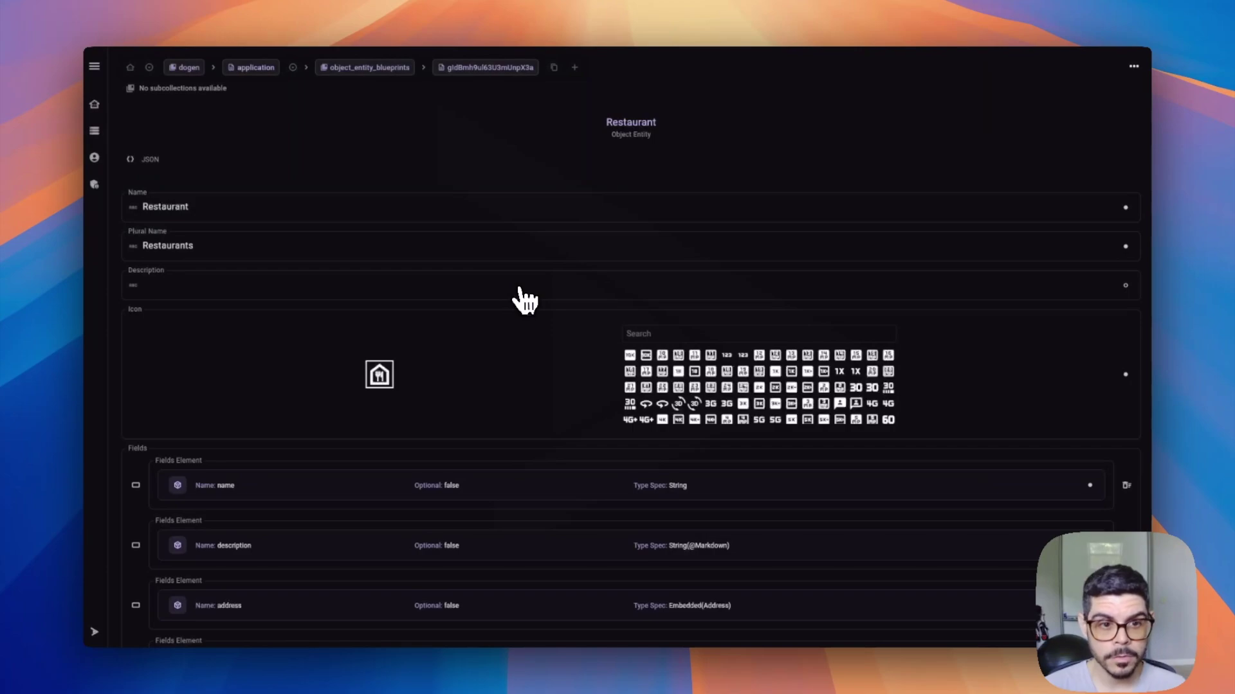
Return to the home page, refresh the app to preview the new generation, and open the Restaurants collection.
{"action": "left_click", "coordinate": [94, 104]}
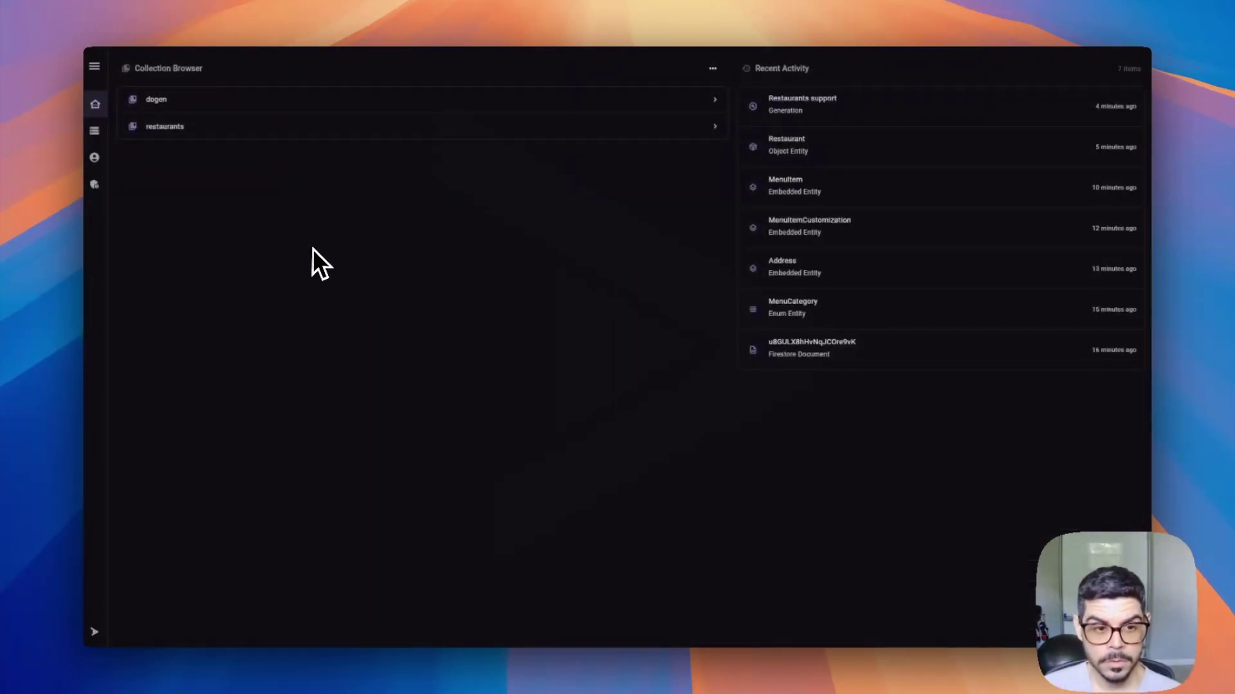
{"action": "left_click", "coordinate": [94, 66]}
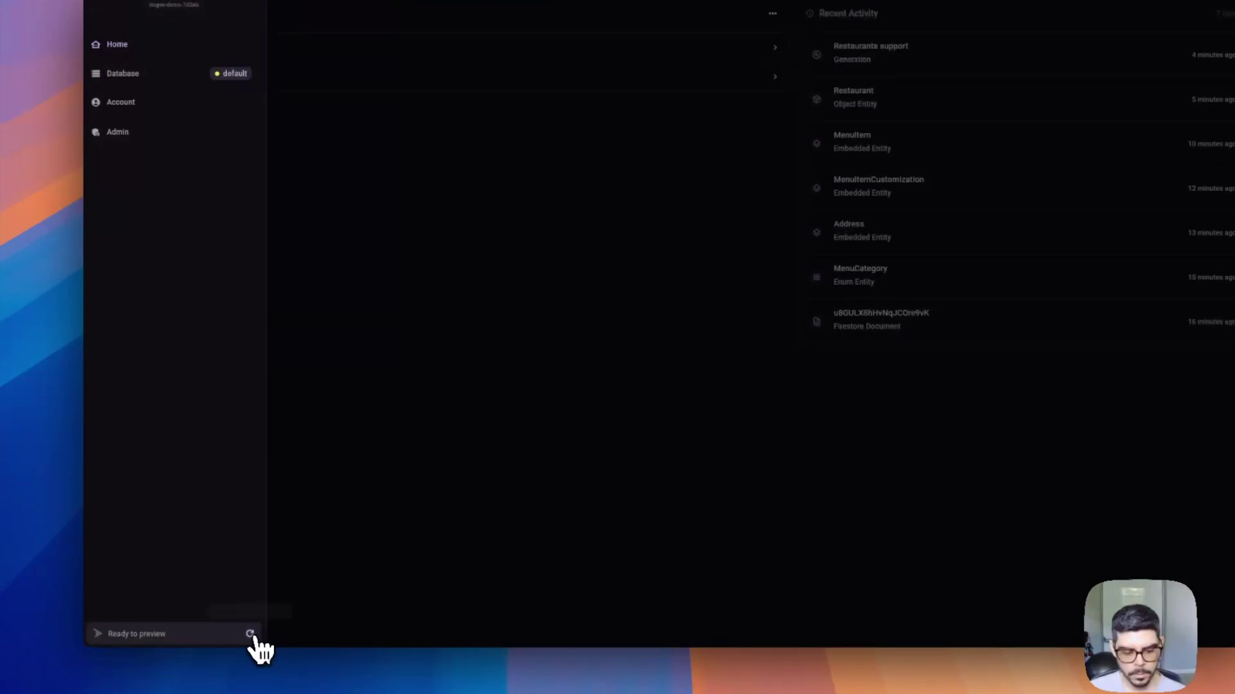
{"action": "left_click", "coordinate": [250, 635]}
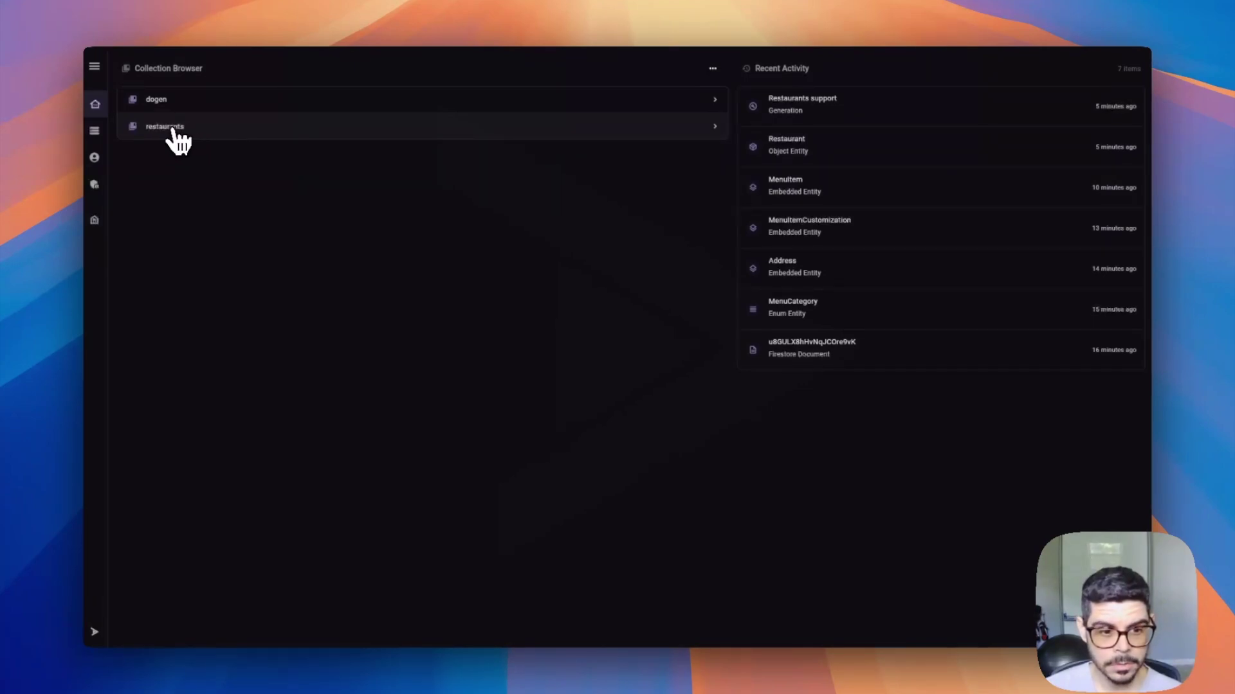
{"action": "left_click", "coordinate": [94, 220]}
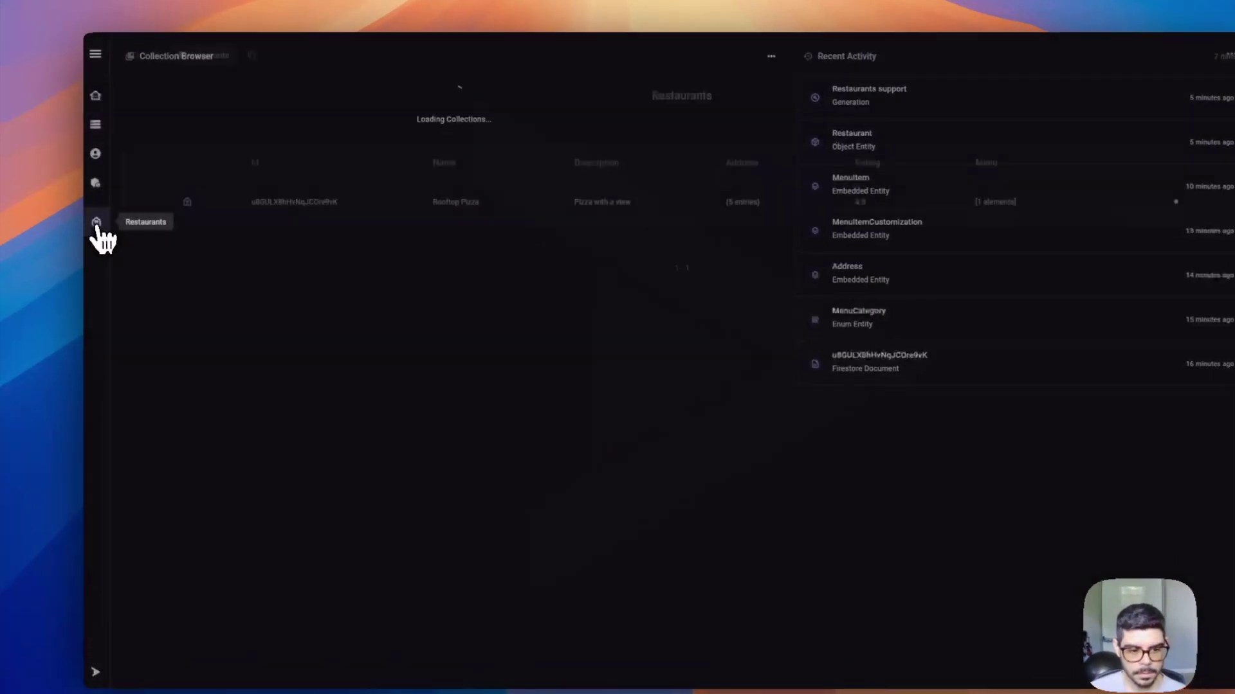
Open the MenuItem configuration from the list of entity configs.
{"action": "left_click", "coordinate": [95, 184]}
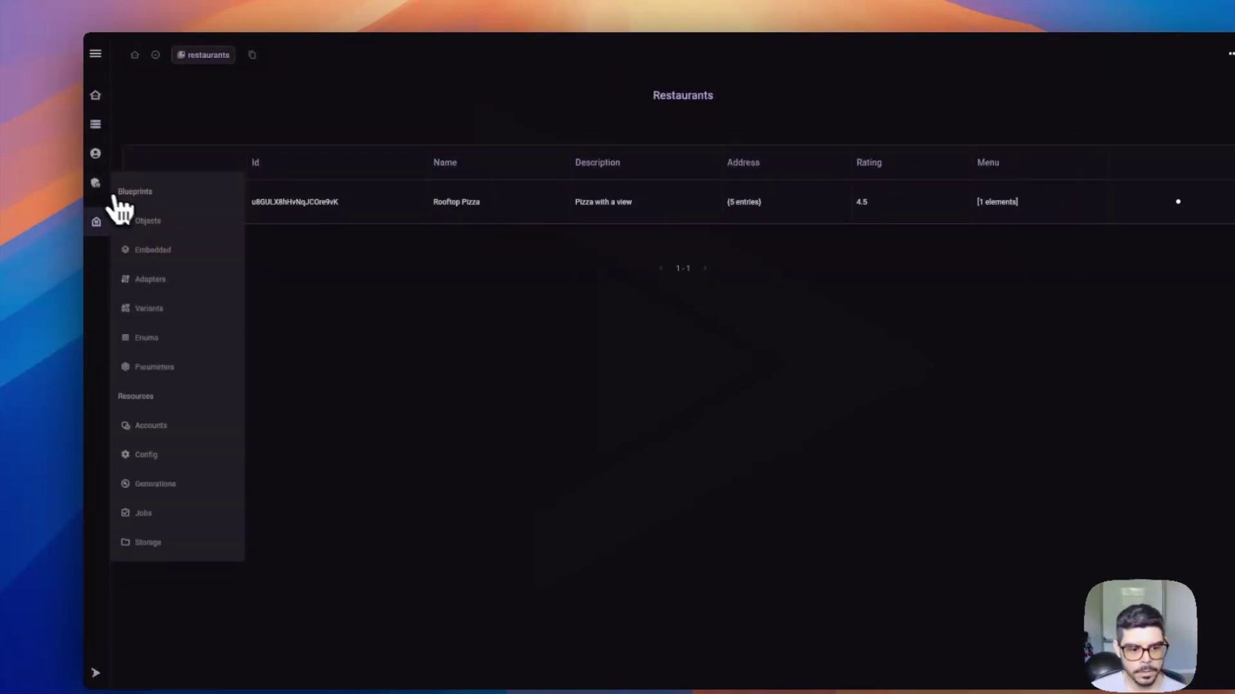
{"action": "left_click", "coordinate": [180, 454]}
{"action": "left_click", "coordinate": [959, 101]}
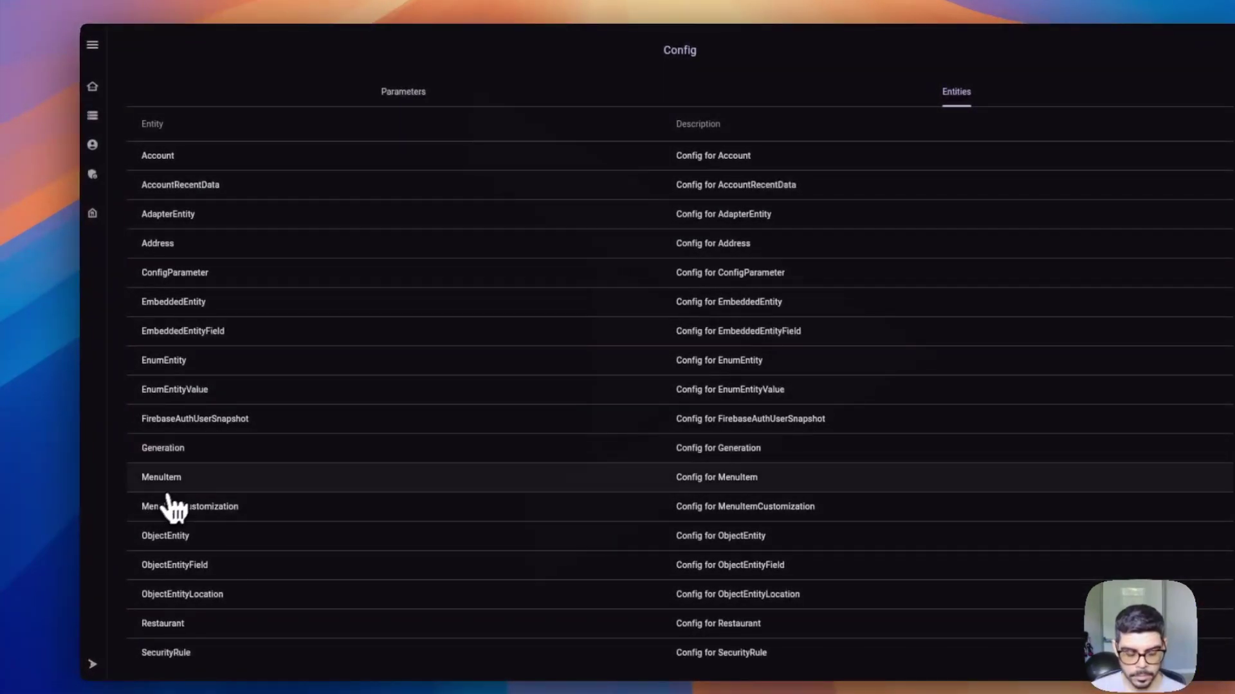
{"action": "left_click", "coordinate": [190, 479]}
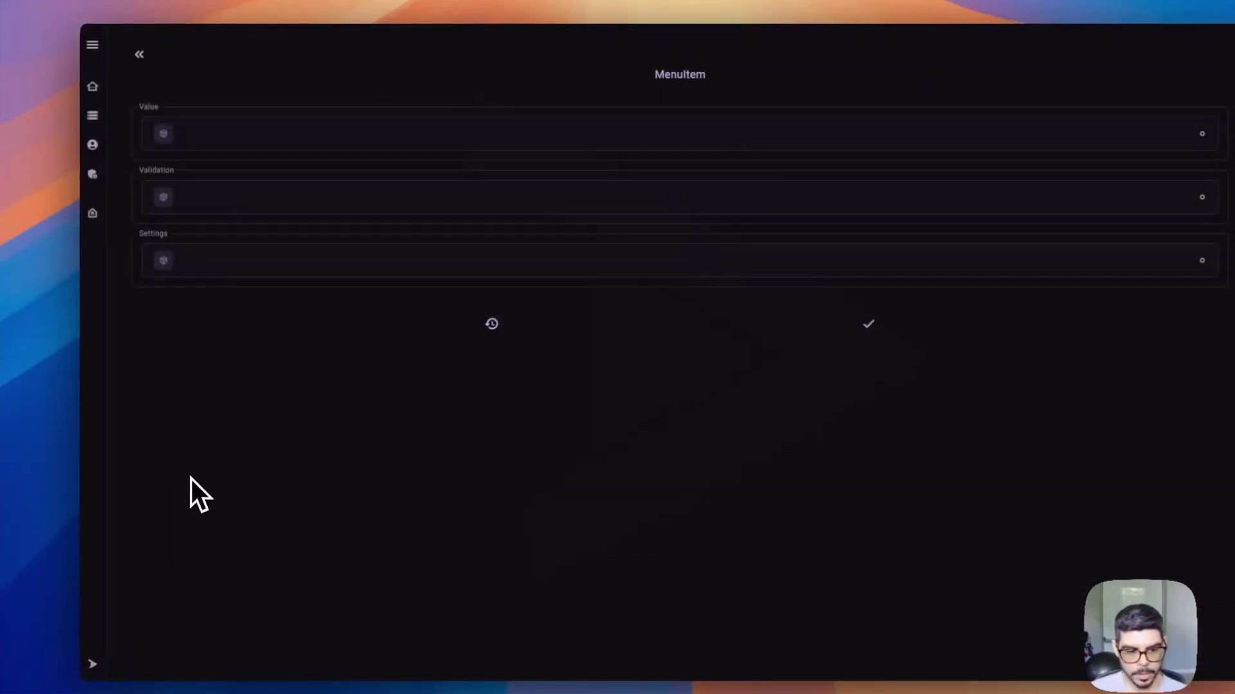
Set the minimum for the Price field to 25 in the MenuItem validation and confirm the validation.
{"action": "left_click", "coordinate": [169, 197]}
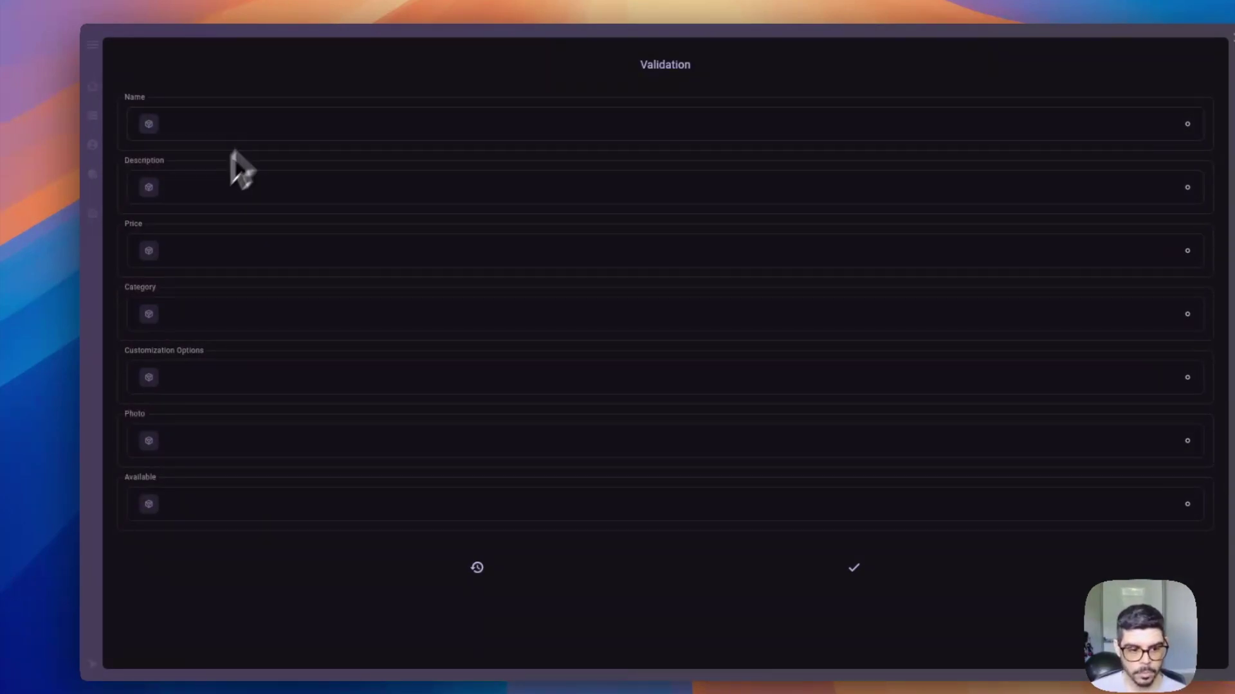
{"action": "left_click", "coordinate": [153, 256]}
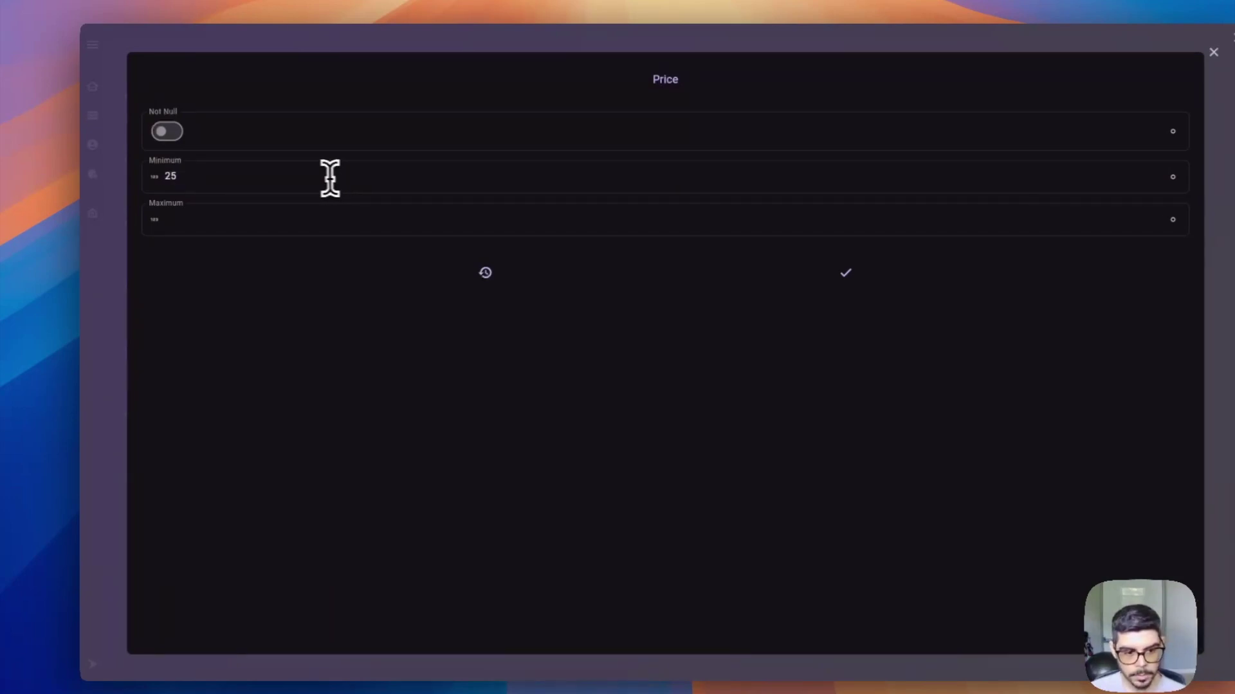
{"action": "left_click", "coordinate": [812, 279]}
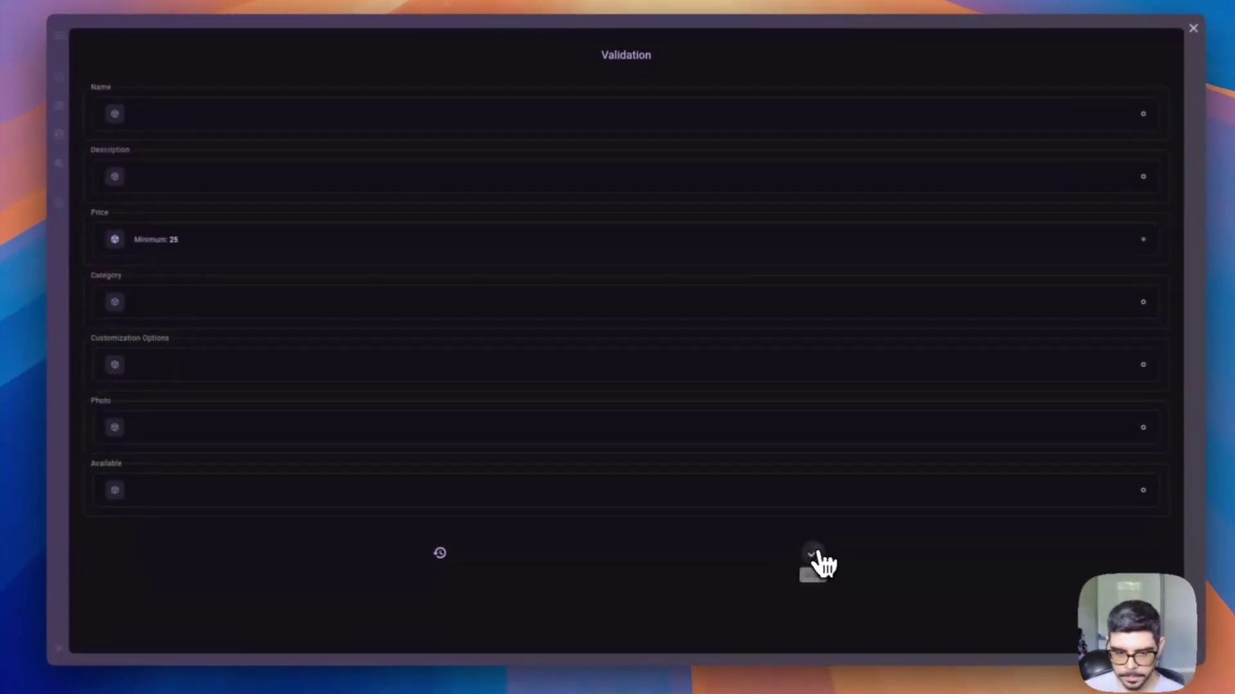
{"action": "left_click", "coordinate": [812, 554]}
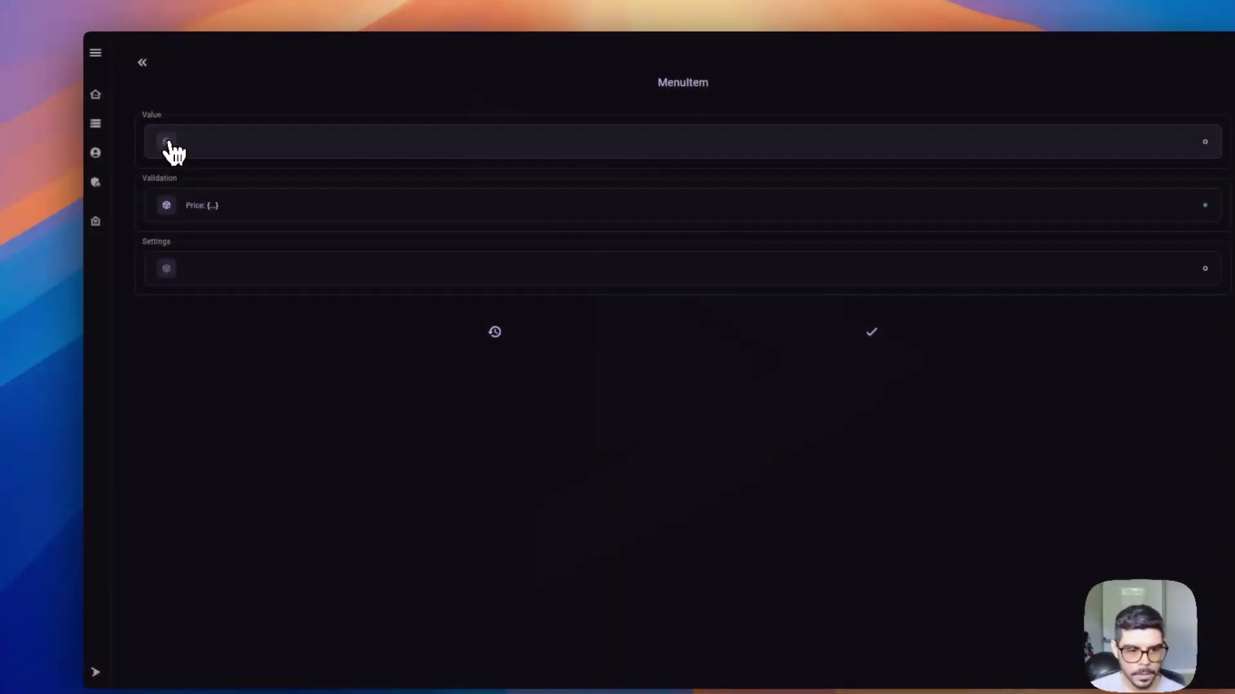
Set the MenuItem config values to Category main_course and Price 25, and save the configuration.
{"action": "left_click", "coordinate": [168, 142]}
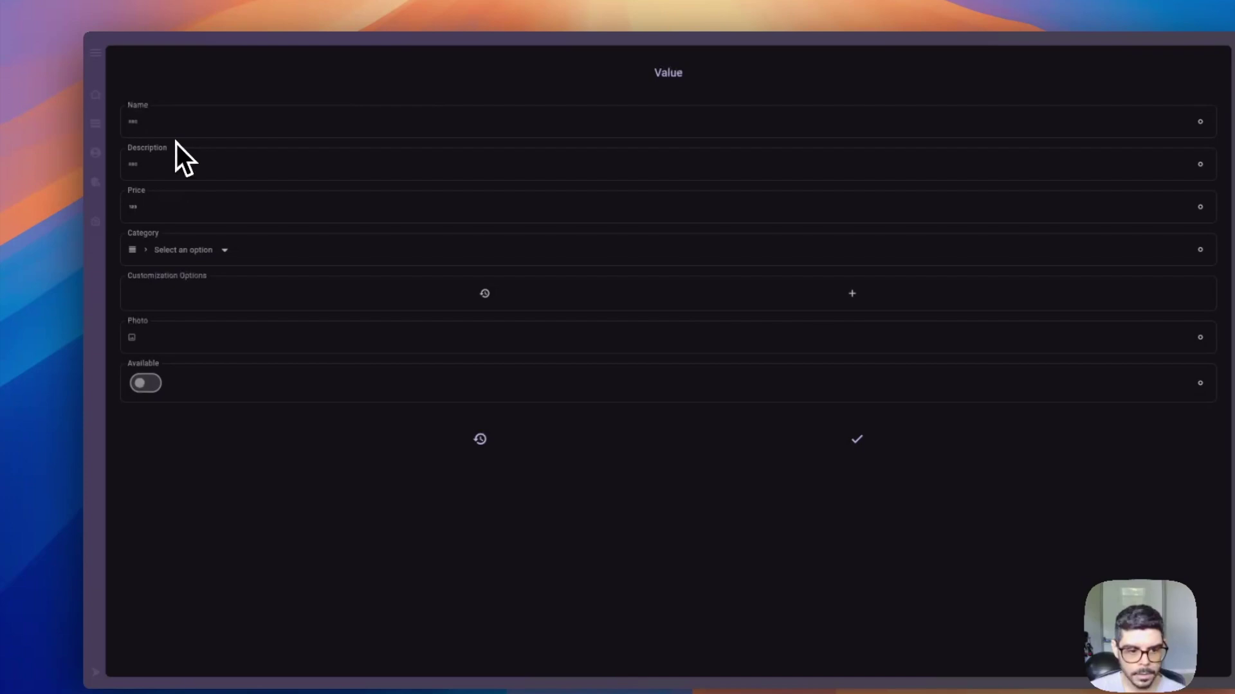
{"action": "left_click", "coordinate": [196, 253]}
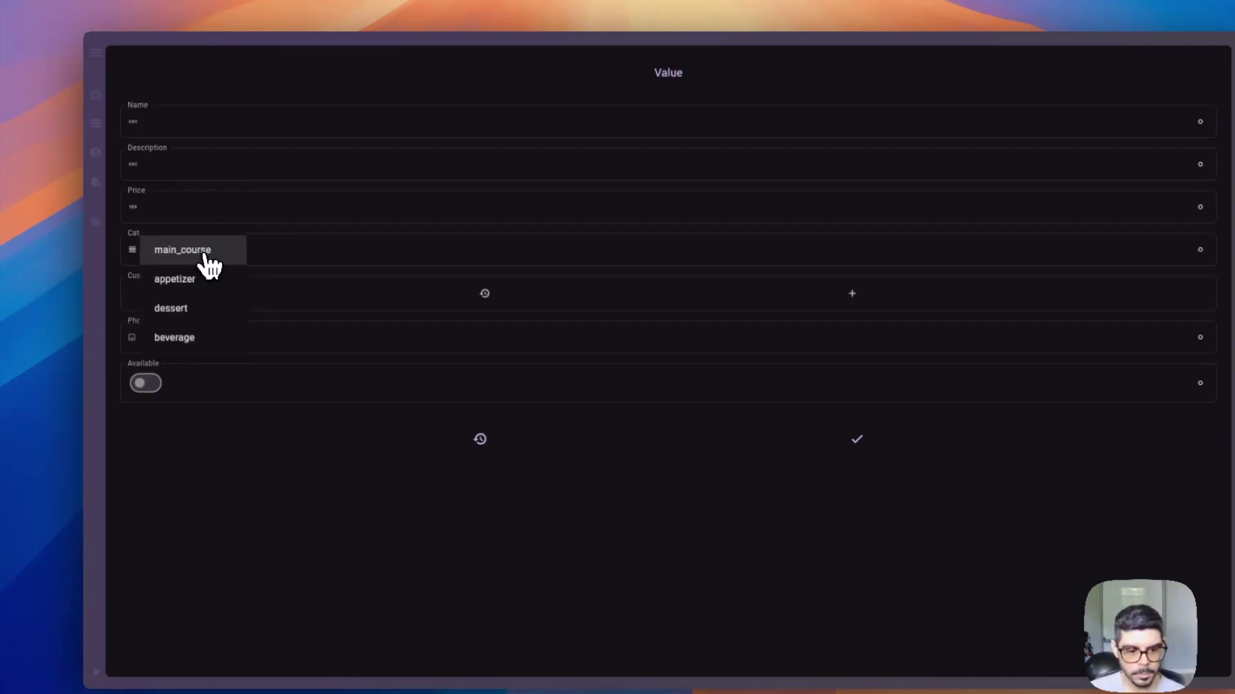
{"action": "left_click", "coordinate": [205, 250]}
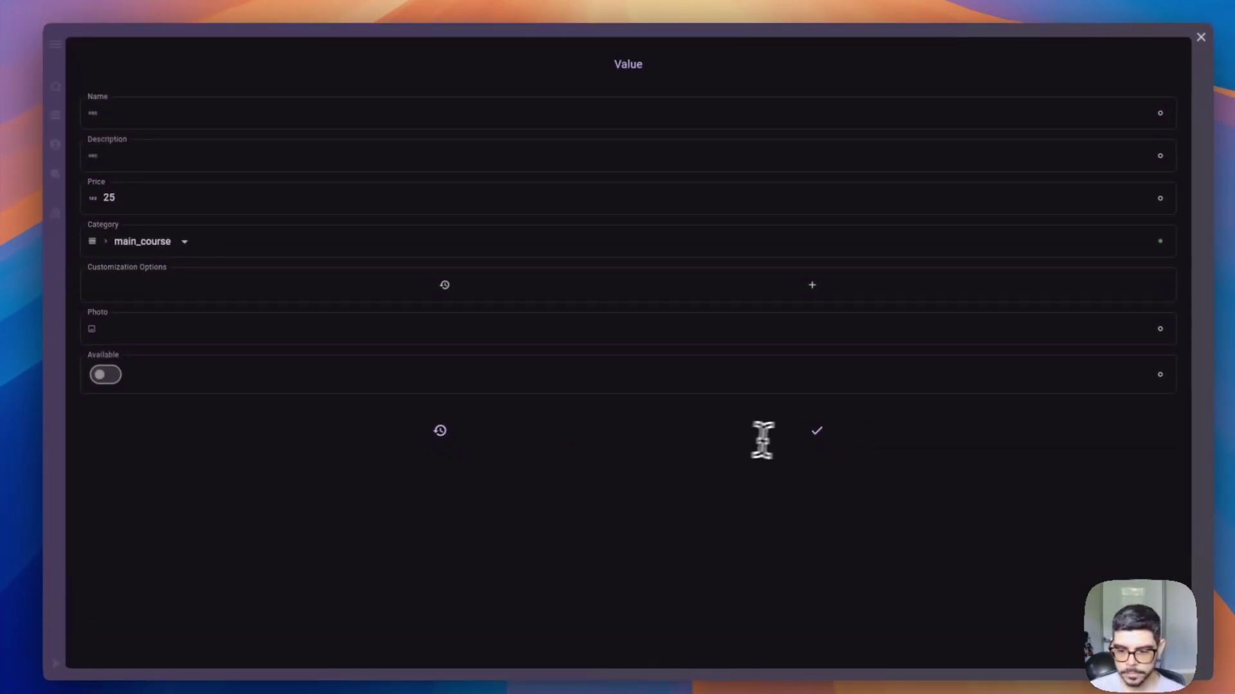
{"action": "left_click", "coordinate": [817, 431]}
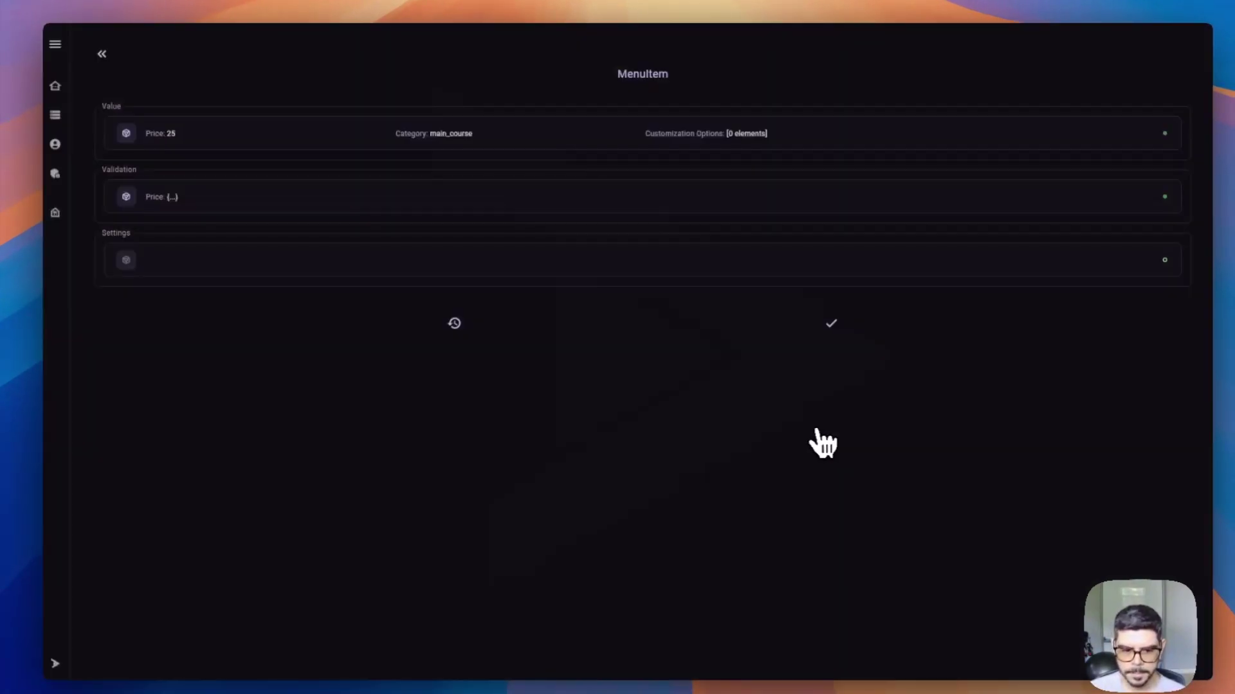
{"action": "left_click", "coordinate": [831, 325]}
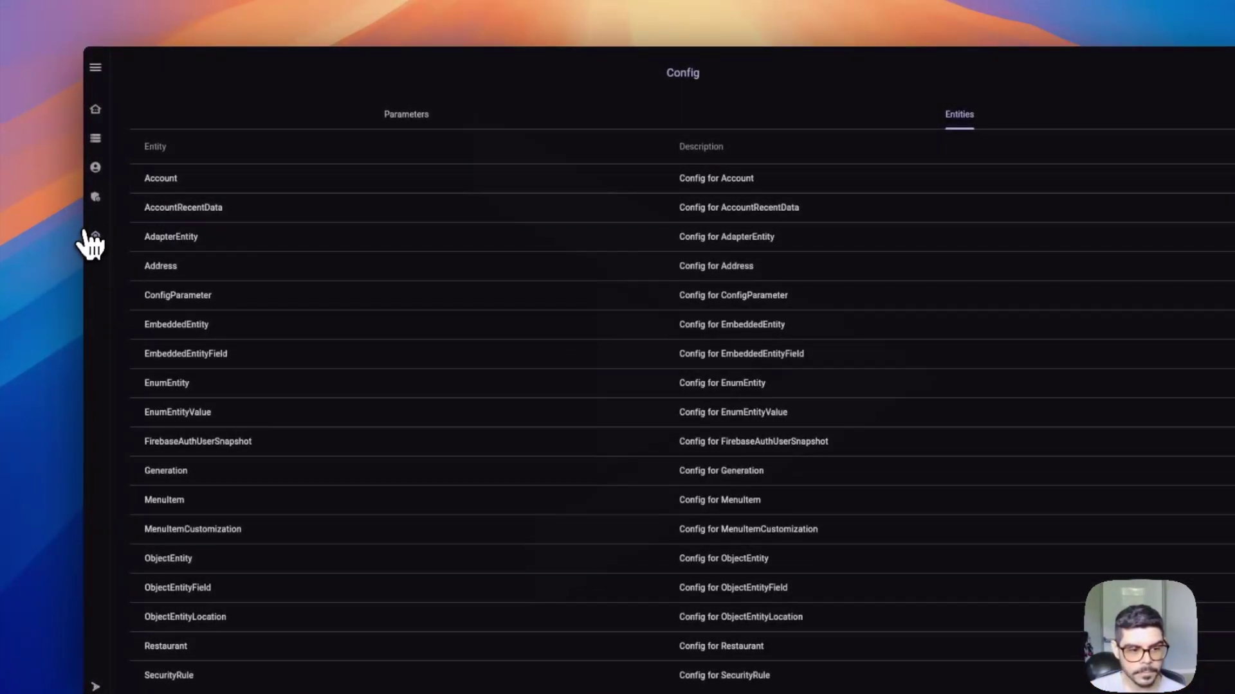
Open the Rooftop Pizza restaurant and turn its description "Pizza with a view" into a top-level Markdown heading.
{"action": "left_click", "coordinate": [95, 235]}
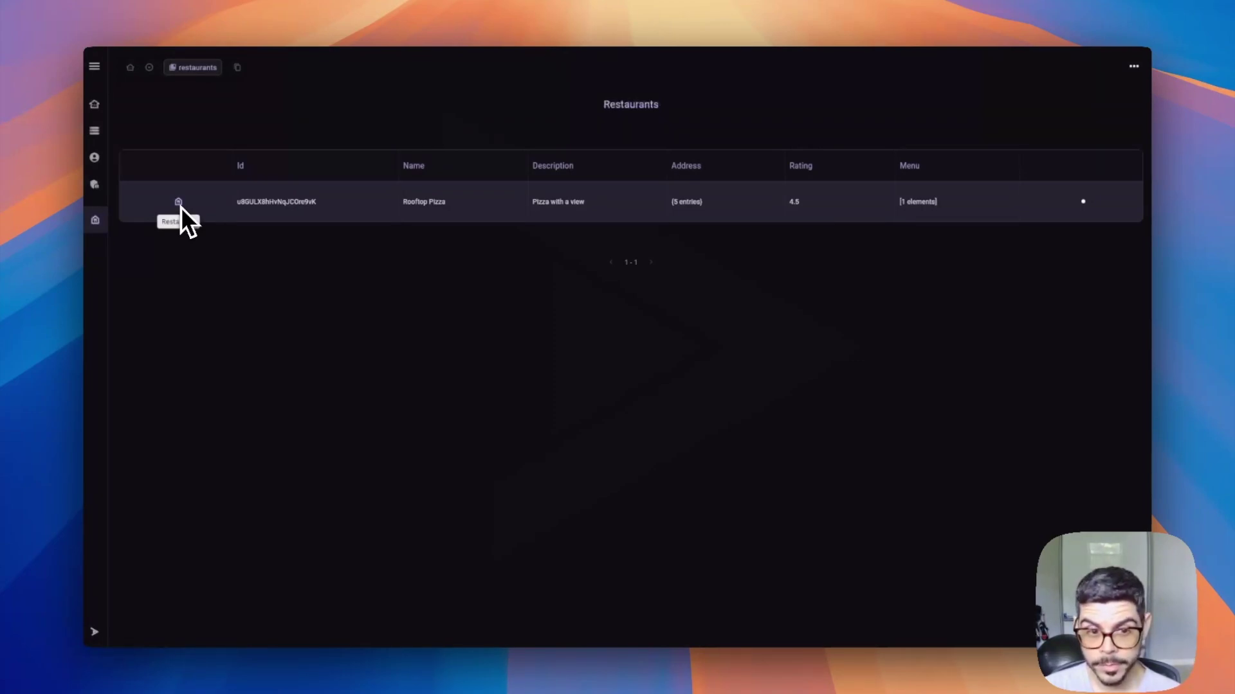
{"action": "left_click", "coordinate": [230, 211]}
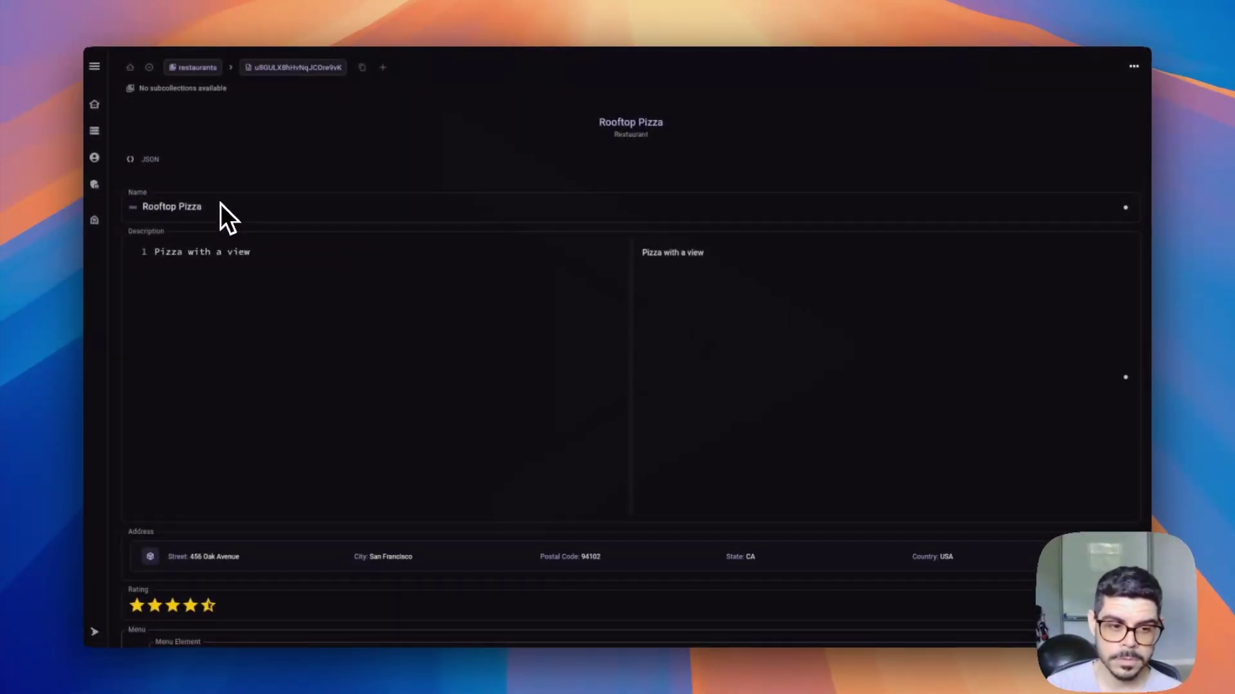
{"action": "scroll", "coordinate": [450, 187], "scroll_direction": "down", "scroll_amount": 2}
{"action": "scroll", "coordinate": [469, 180], "scroll_direction": "up", "scroll_amount": 2}
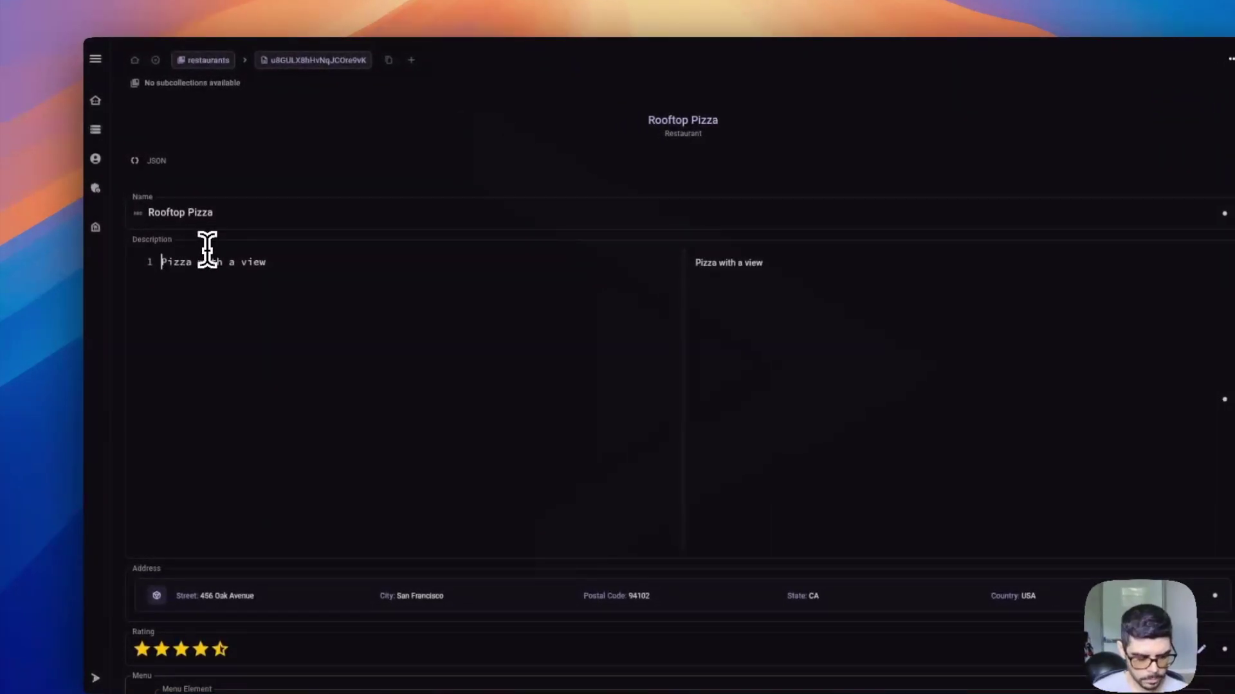
{"action": "type", "text": "#"}
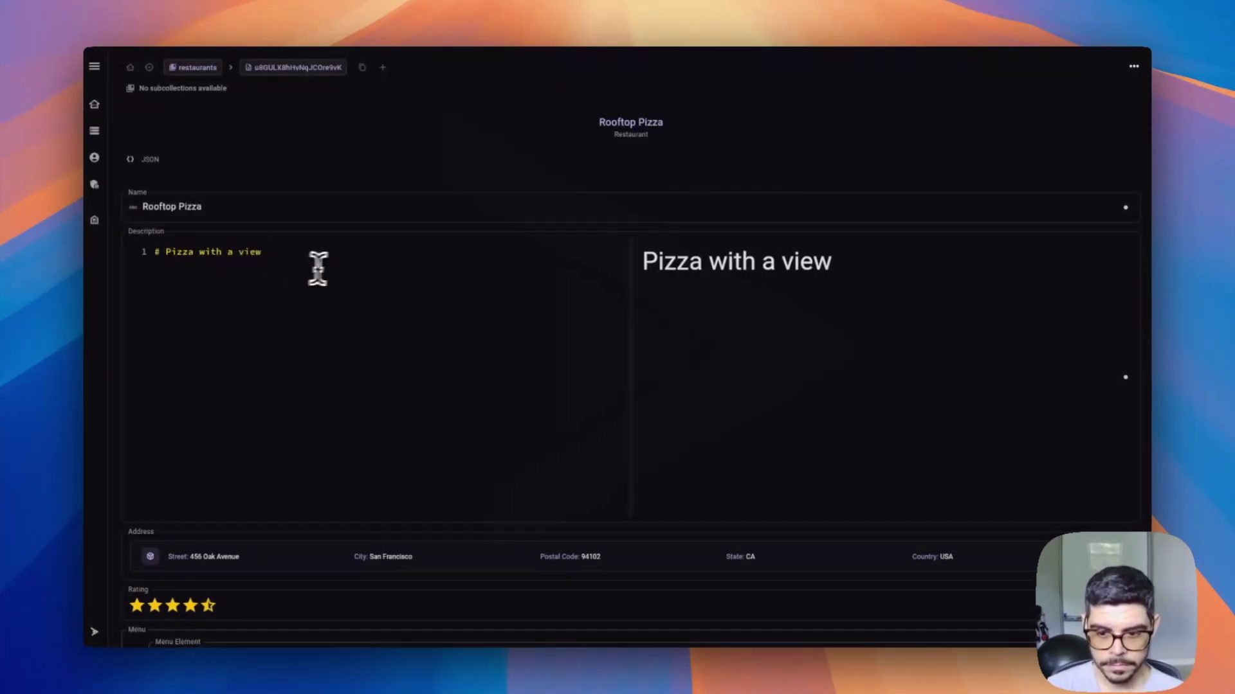
Review the restaurant's embedded Address fields and confirm them without edits.
{"action": "scroll", "coordinate": [665, 264], "scroll_direction": "down", "scroll_amount": 2}
{"action": "scroll", "coordinate": [664, 265], "scroll_direction": "down", "scroll_amount": 2}
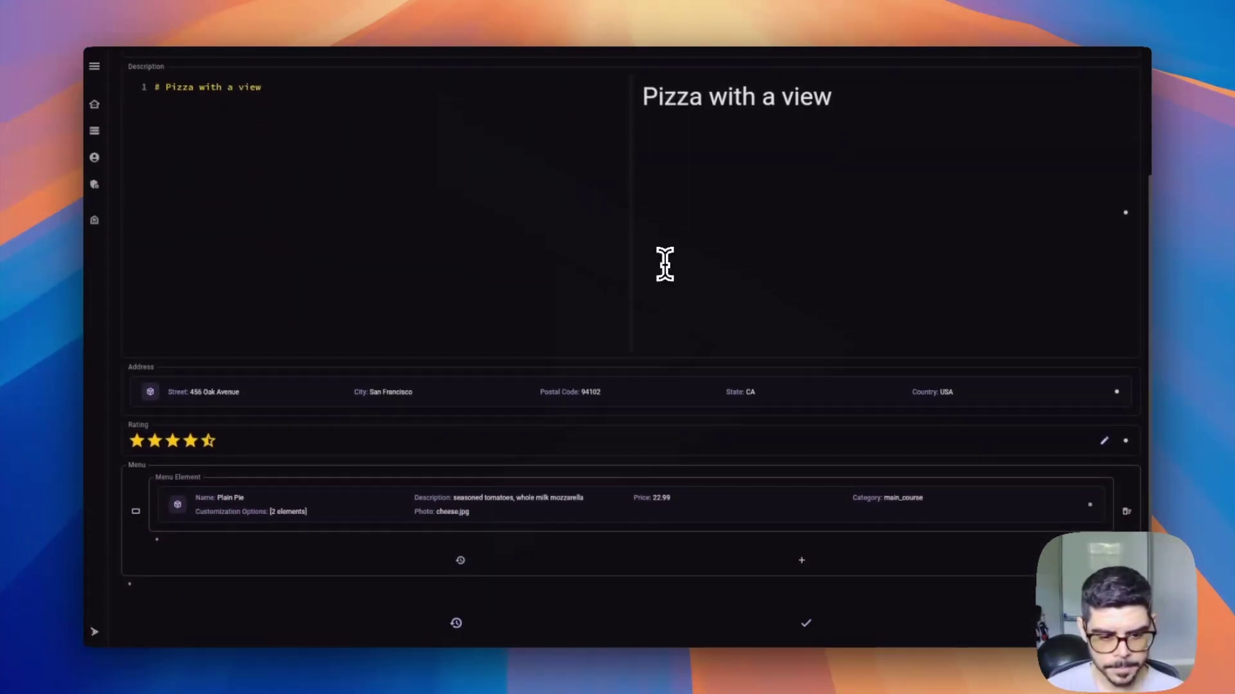
{"action": "left_click", "coordinate": [476, 398]}
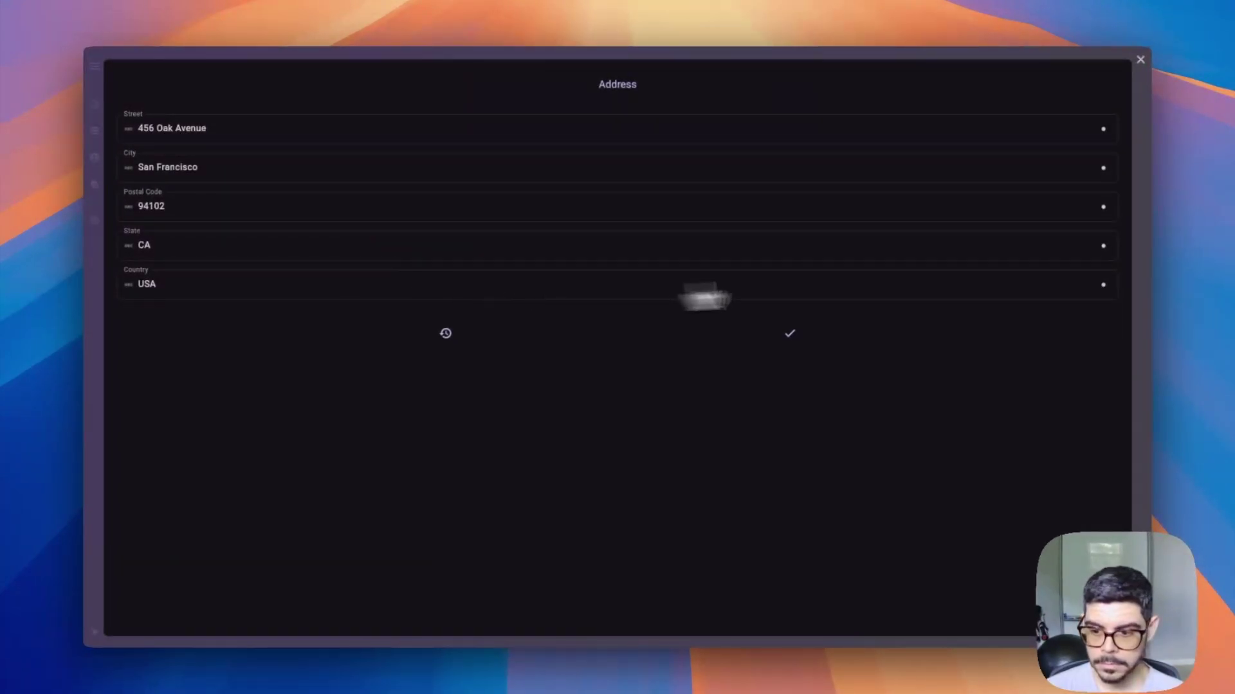
{"action": "left_click", "coordinate": [791, 335]}
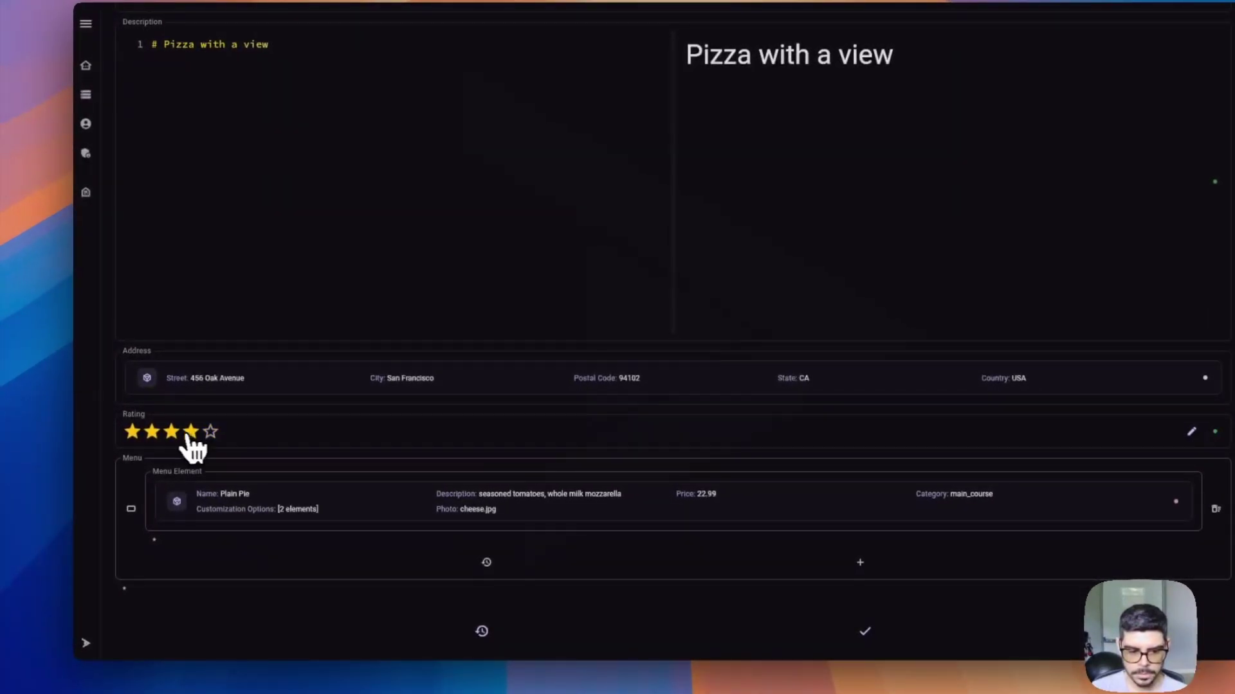
Restore the restaurant's Rating to its original value and set it to 4 stars.
{"action": "mouse_move", "coordinate": [1215, 432]}
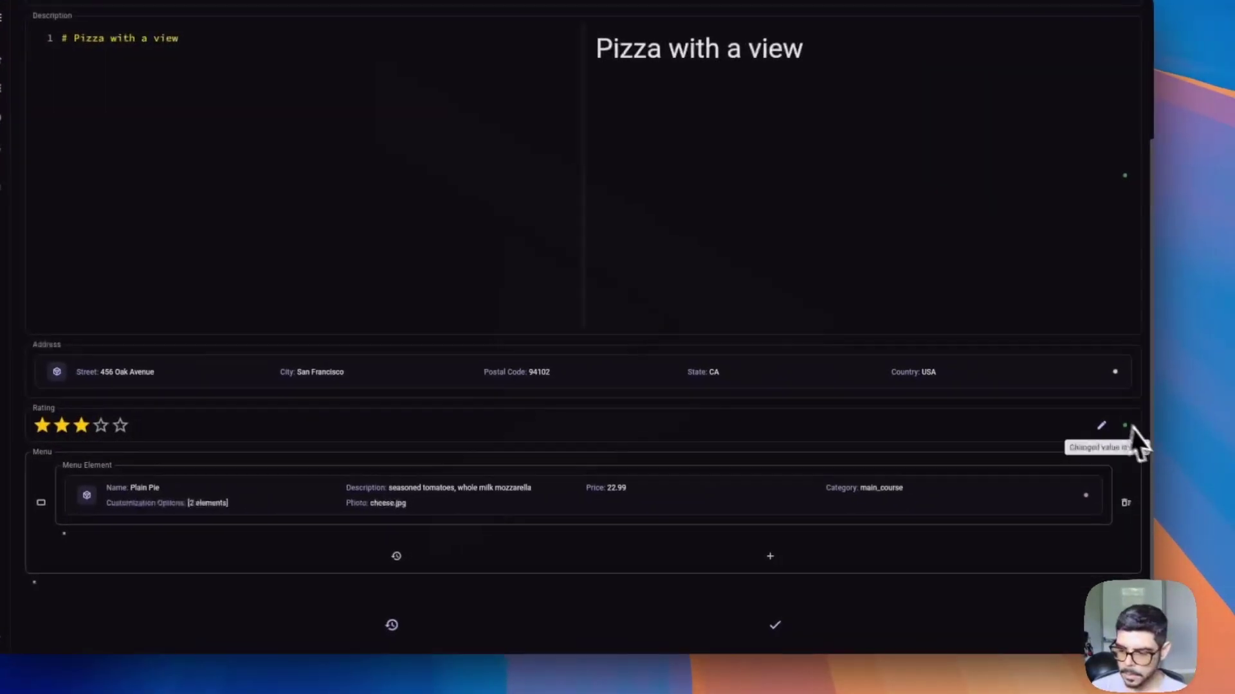
{"action": "left_click", "coordinate": [1126, 428]}
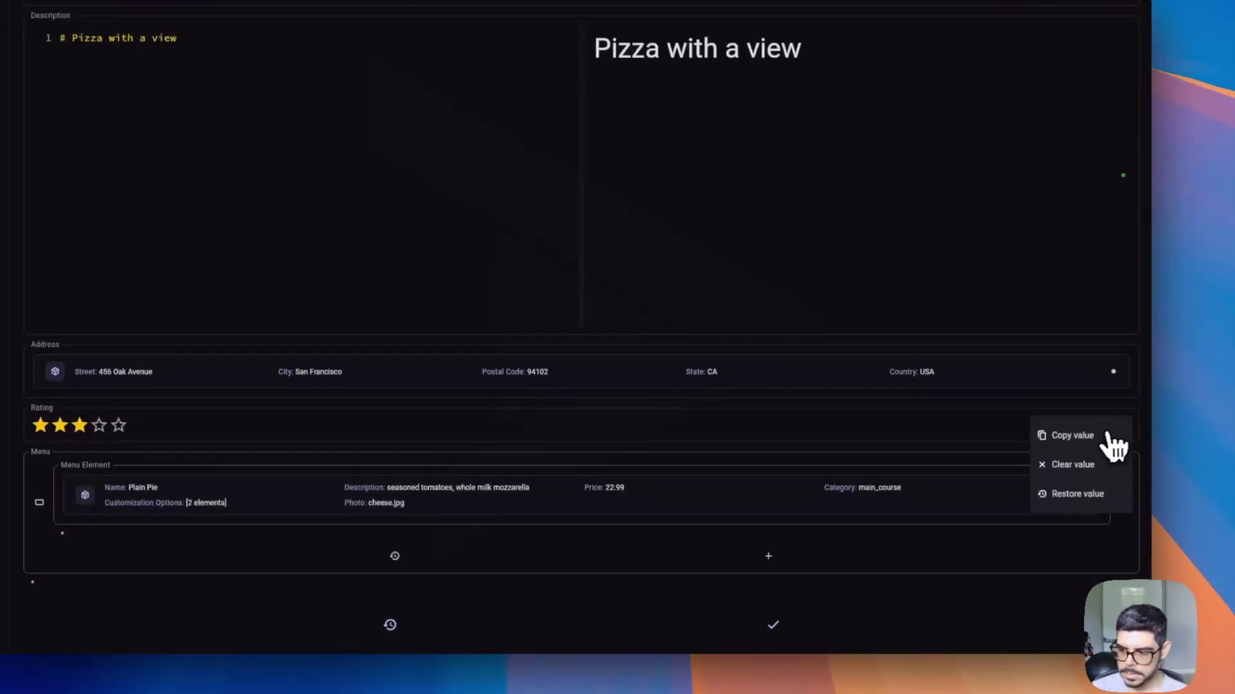
{"action": "left_click", "coordinate": [1071, 496]}
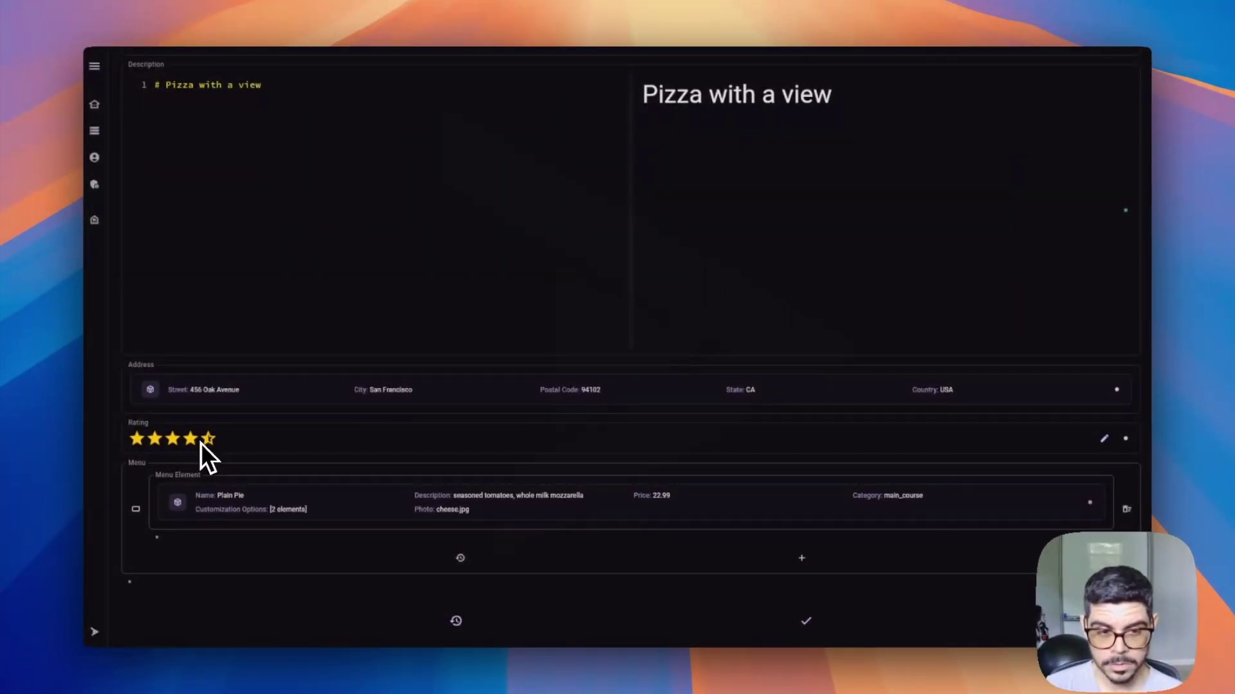
{"action": "mouse_move", "coordinate": [1126, 440]}
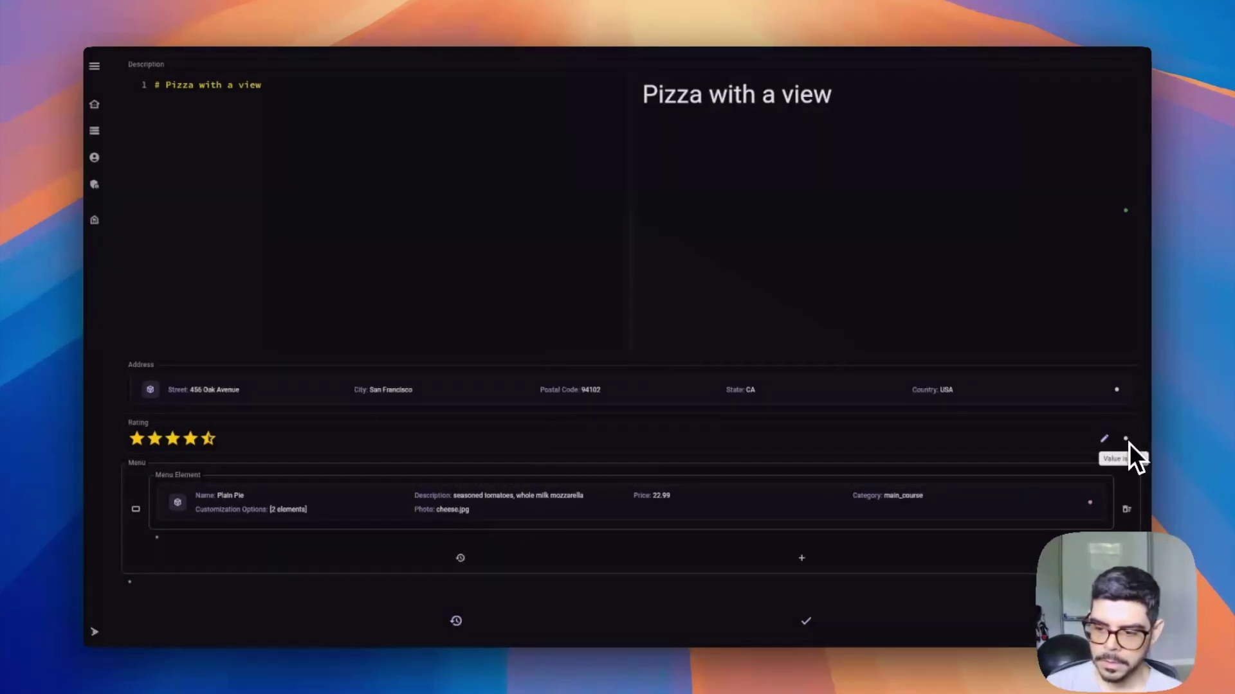
{"action": "left_click", "coordinate": [195, 439]}
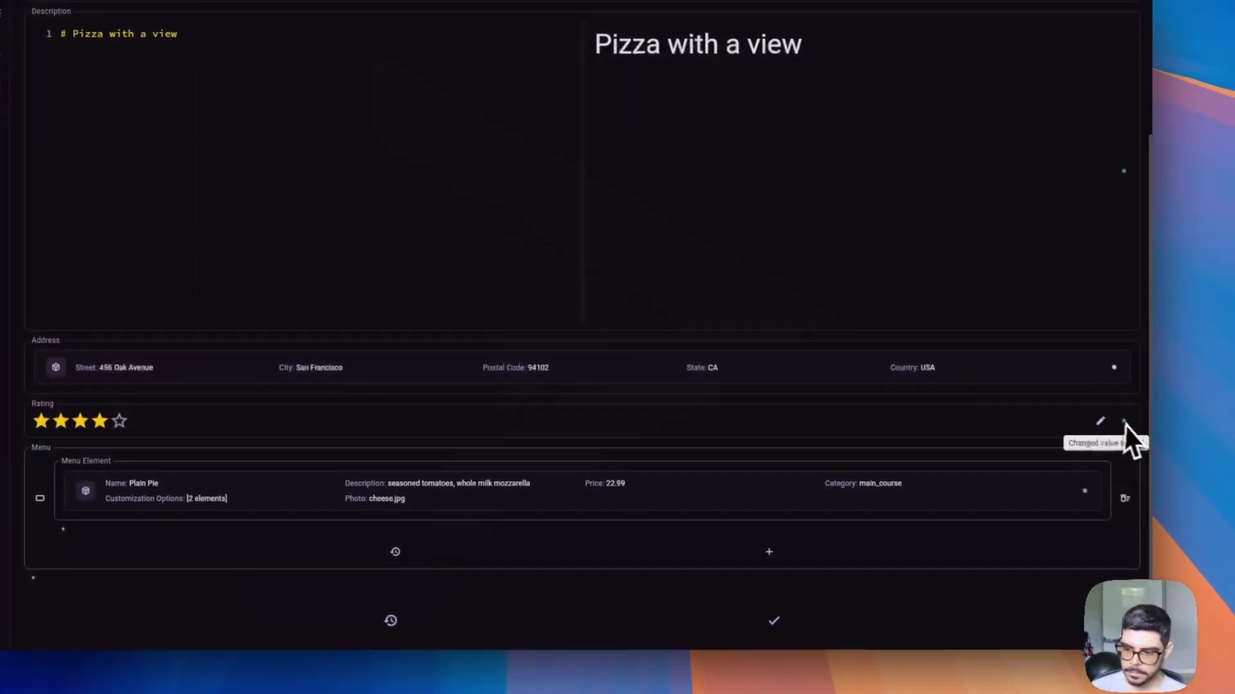
Open the Plain Pie menu element and set its Price to 27.
{"action": "mouse_move", "coordinate": [1088, 500]}
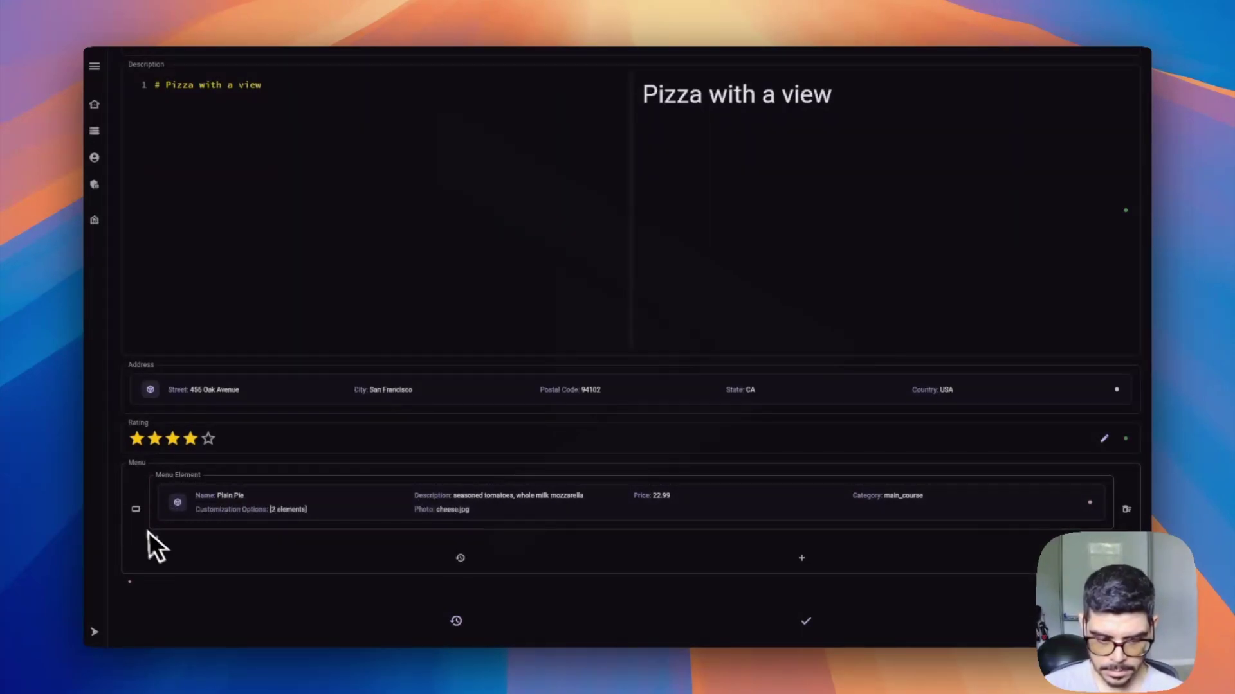
{"action": "left_click", "coordinate": [302, 508]}
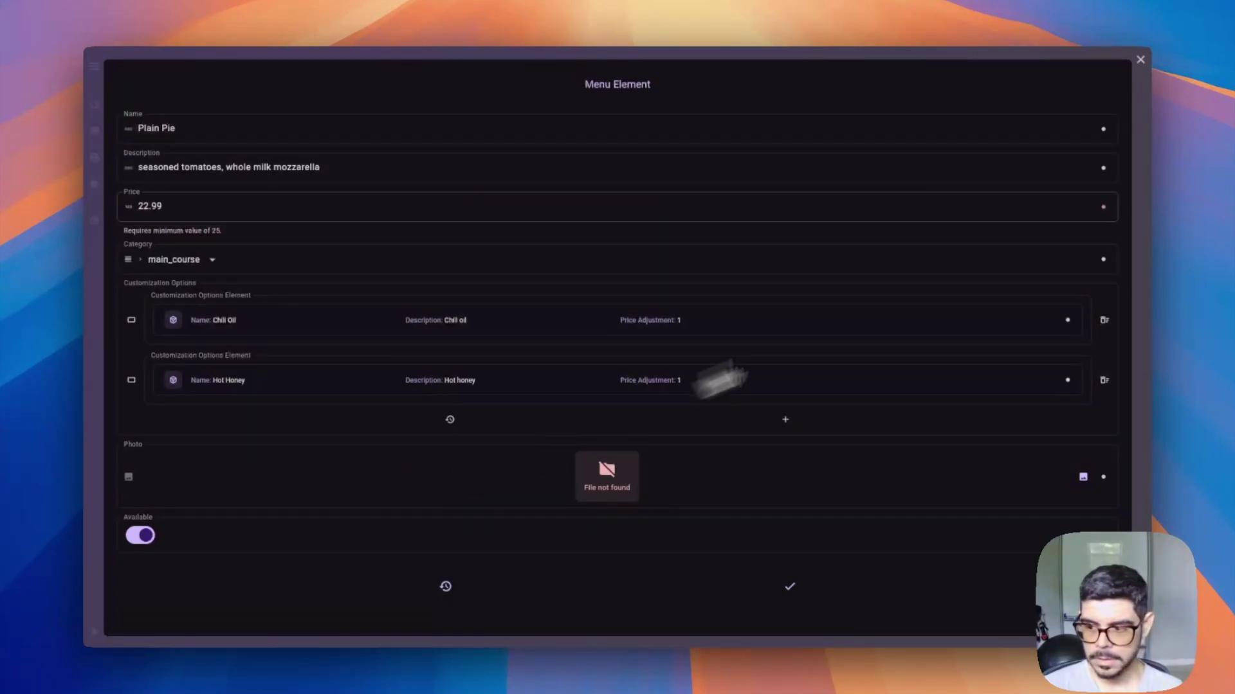
{"action": "left_click_drag", "start_coordinate": [177, 206], "coordinate": [124, 209]}
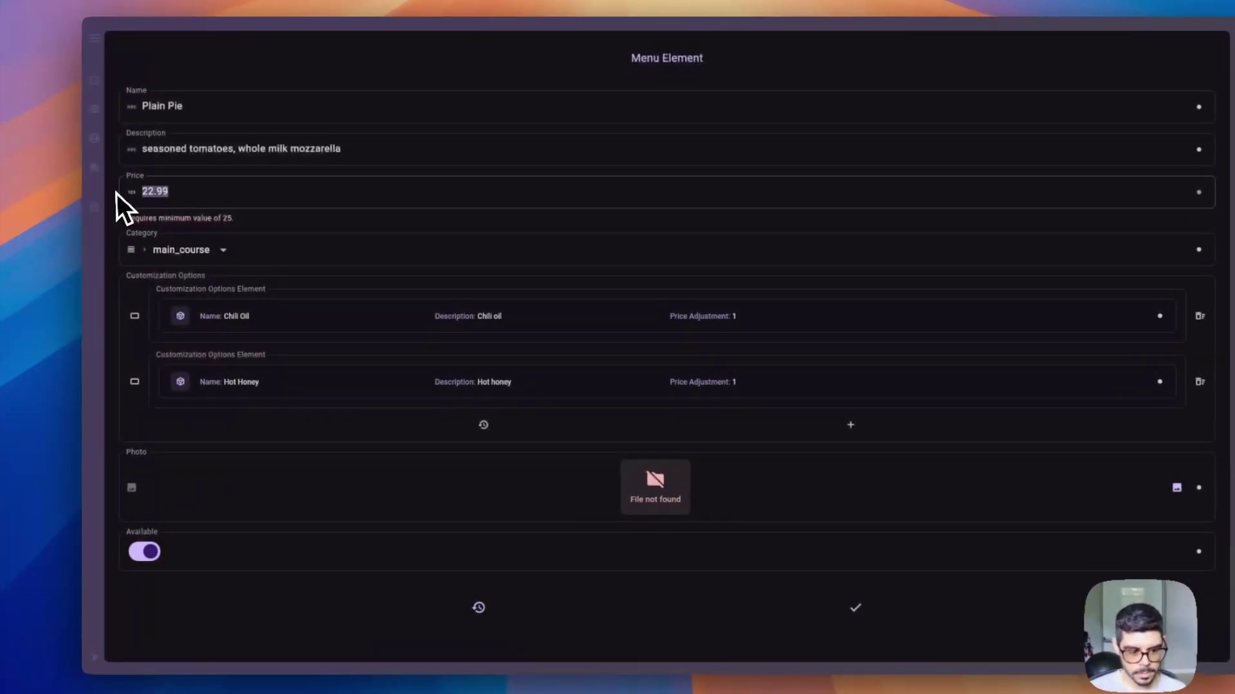
{"action": "type", "text": "27"}
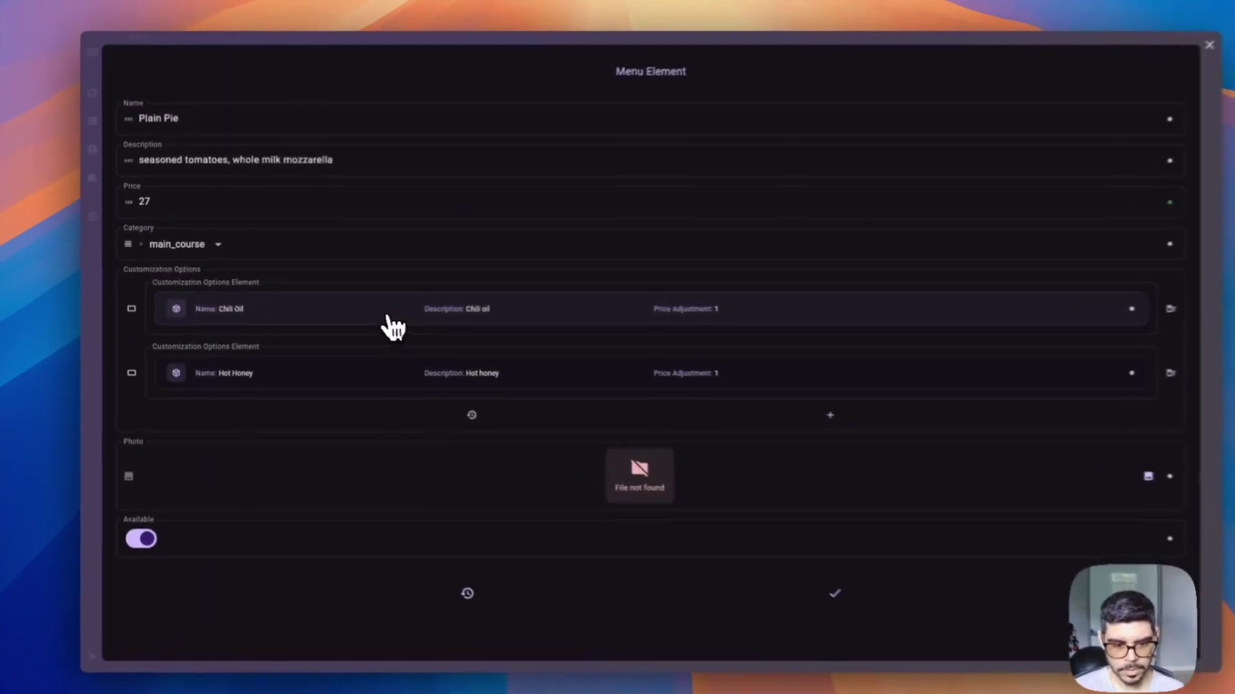
Set the Price Adjustment of the Chili Oil customization option to 1.50 and confirm the option.
{"action": "left_click", "coordinate": [386, 308]}
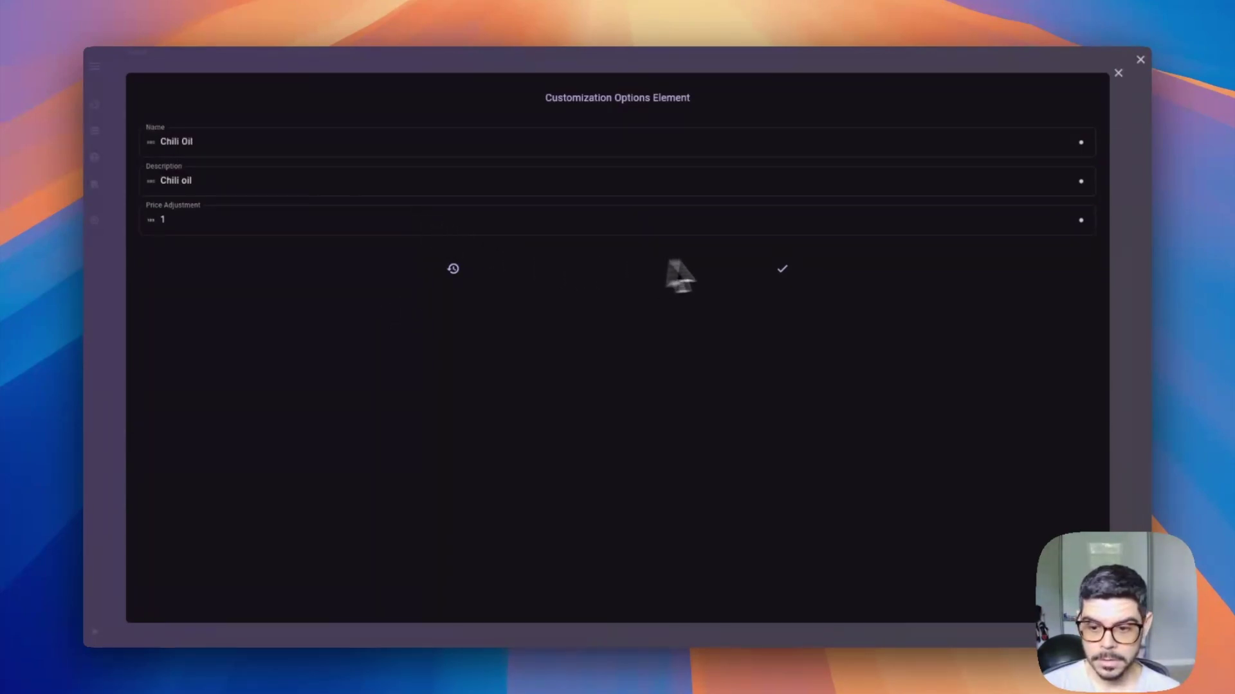
{"action": "left_click", "coordinate": [180, 222]}
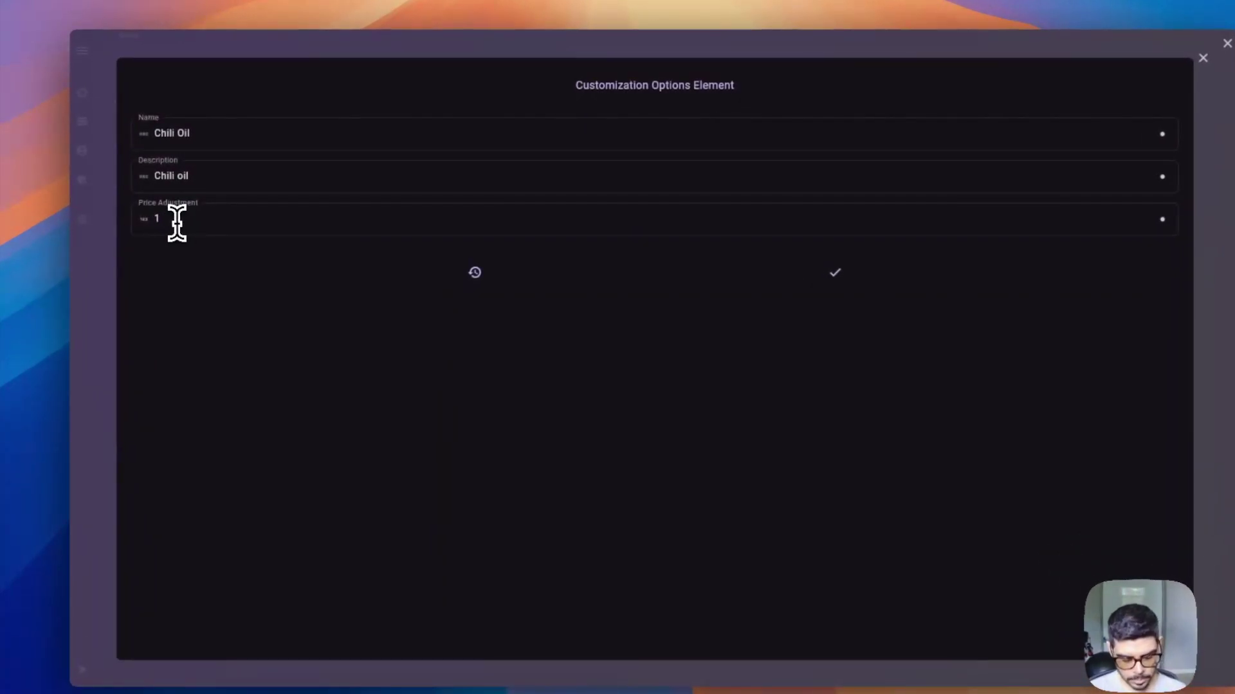
{"action": "type", "text": ".50"}
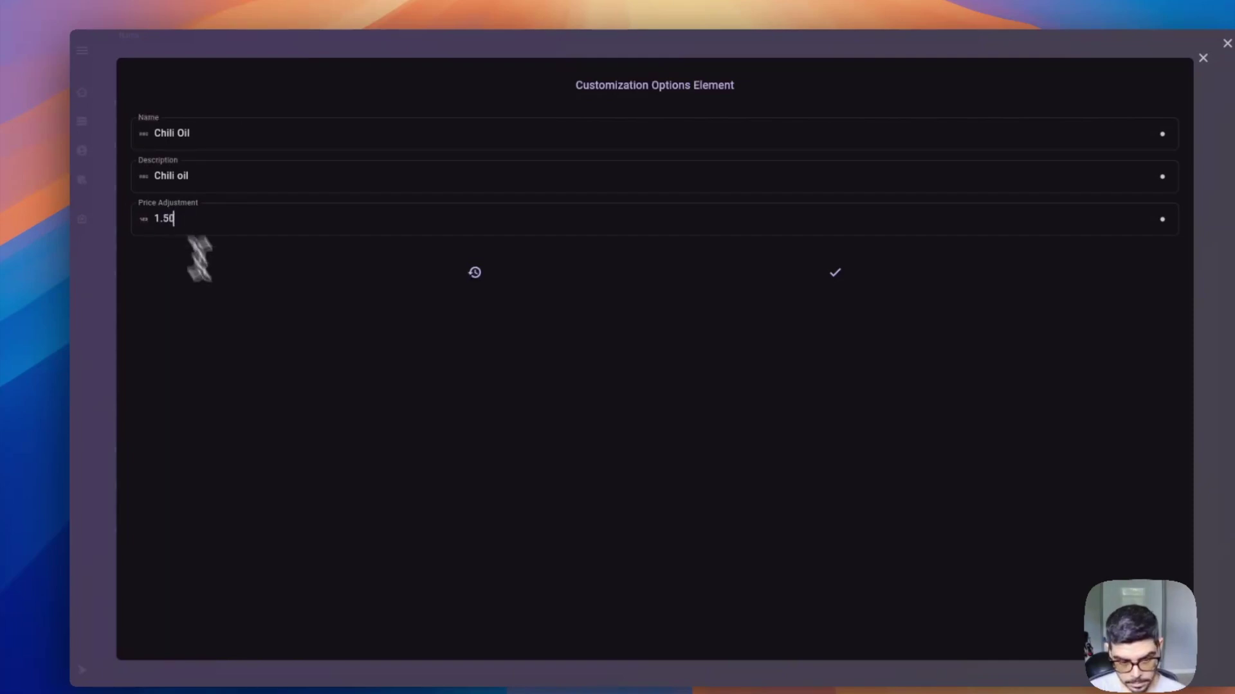
{"action": "left_click", "coordinate": [835, 273]}
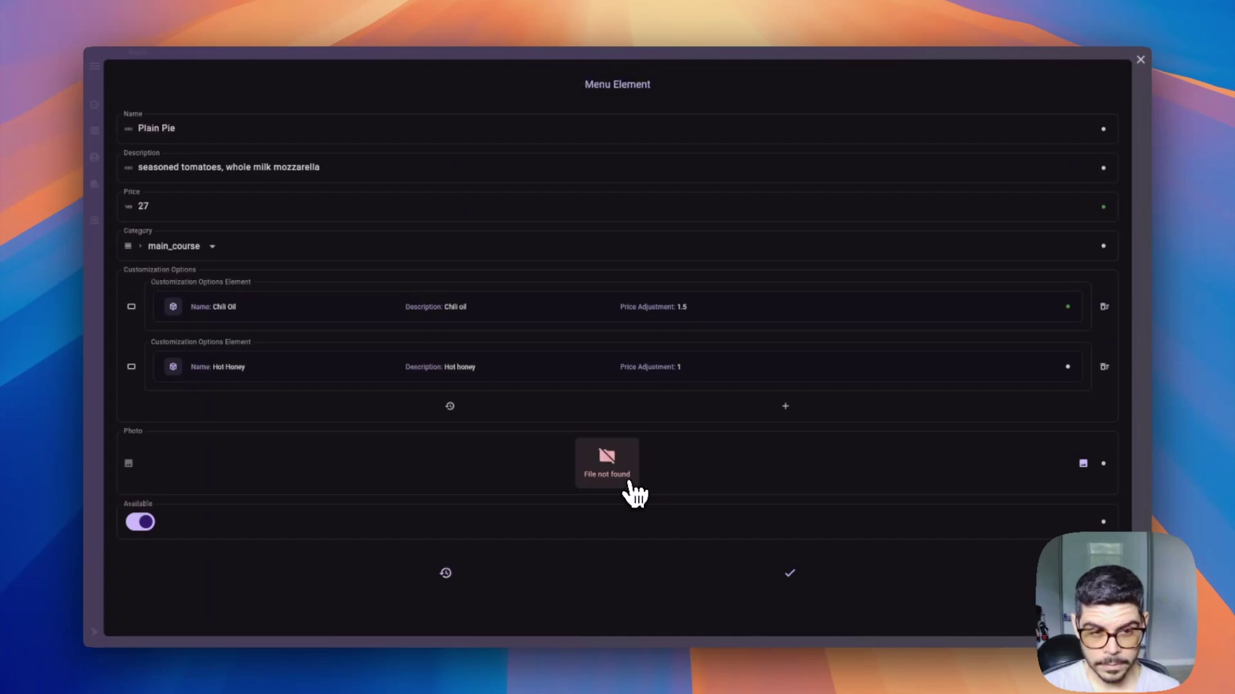
Choose pizza.png from the storage bucket as the Plain Pie photo and confirm the menu element.
{"action": "left_click", "coordinate": [1084, 465]}
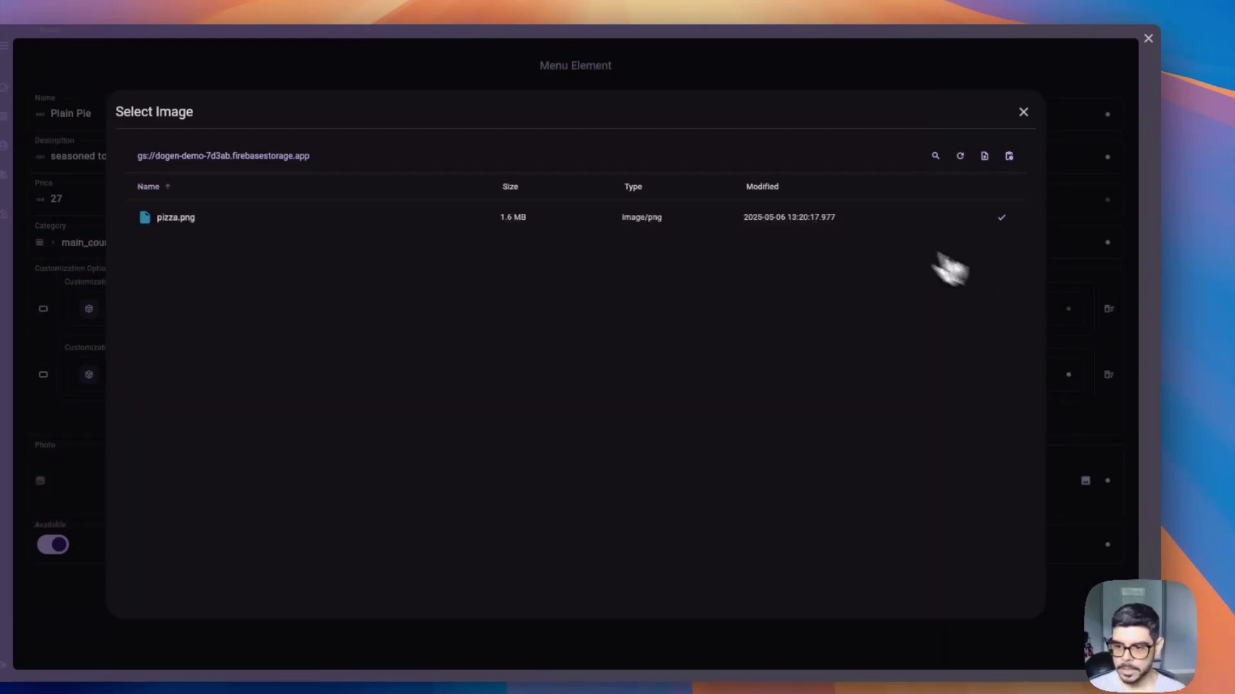
{"action": "left_click", "coordinate": [984, 157]}
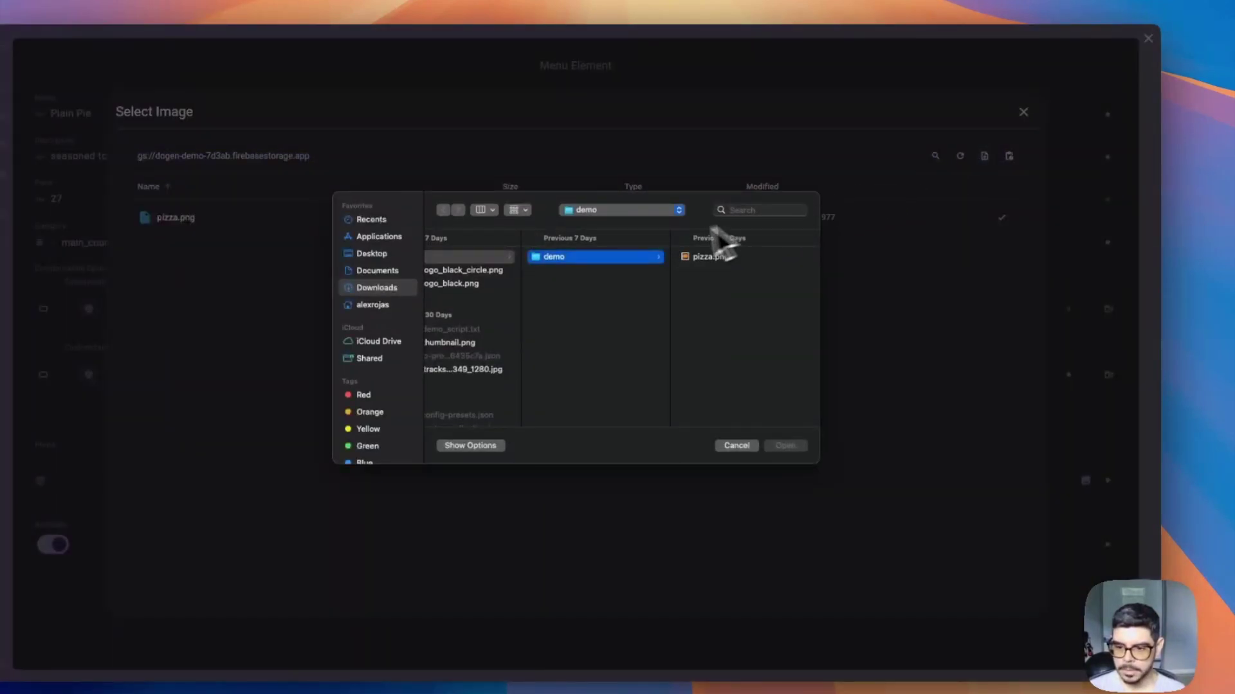
{"action": "left_click", "coordinate": [747, 450]}
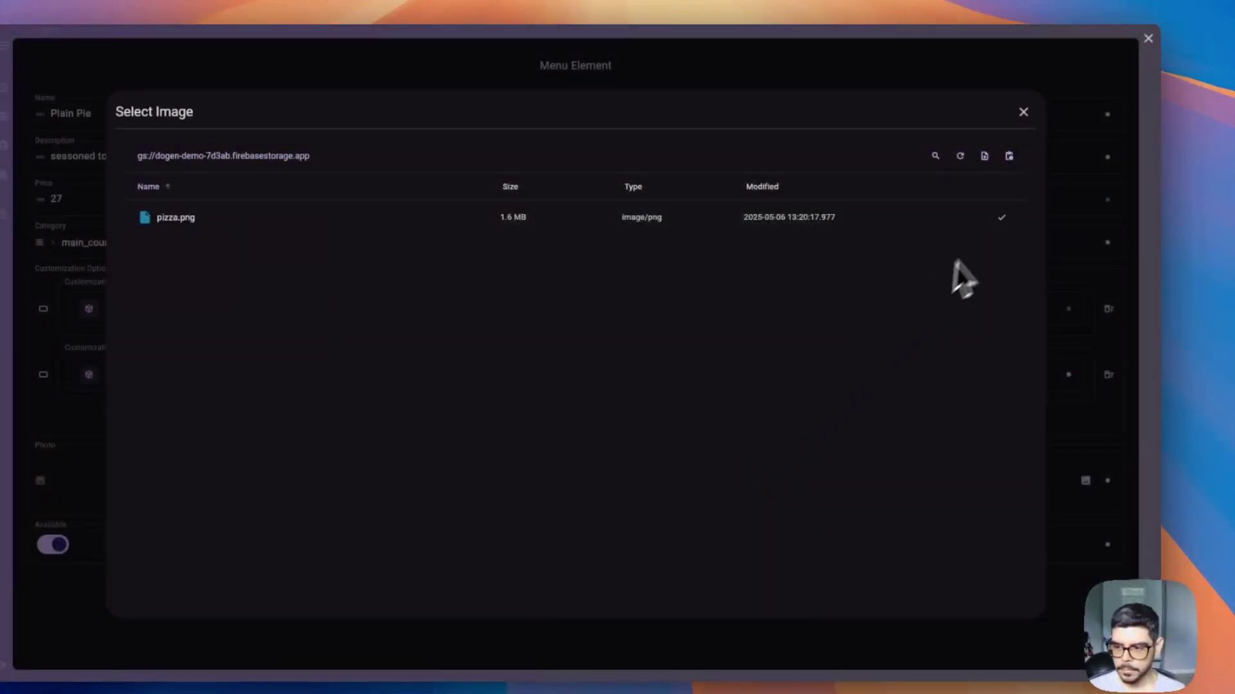
{"action": "left_click", "coordinate": [1007, 224]}
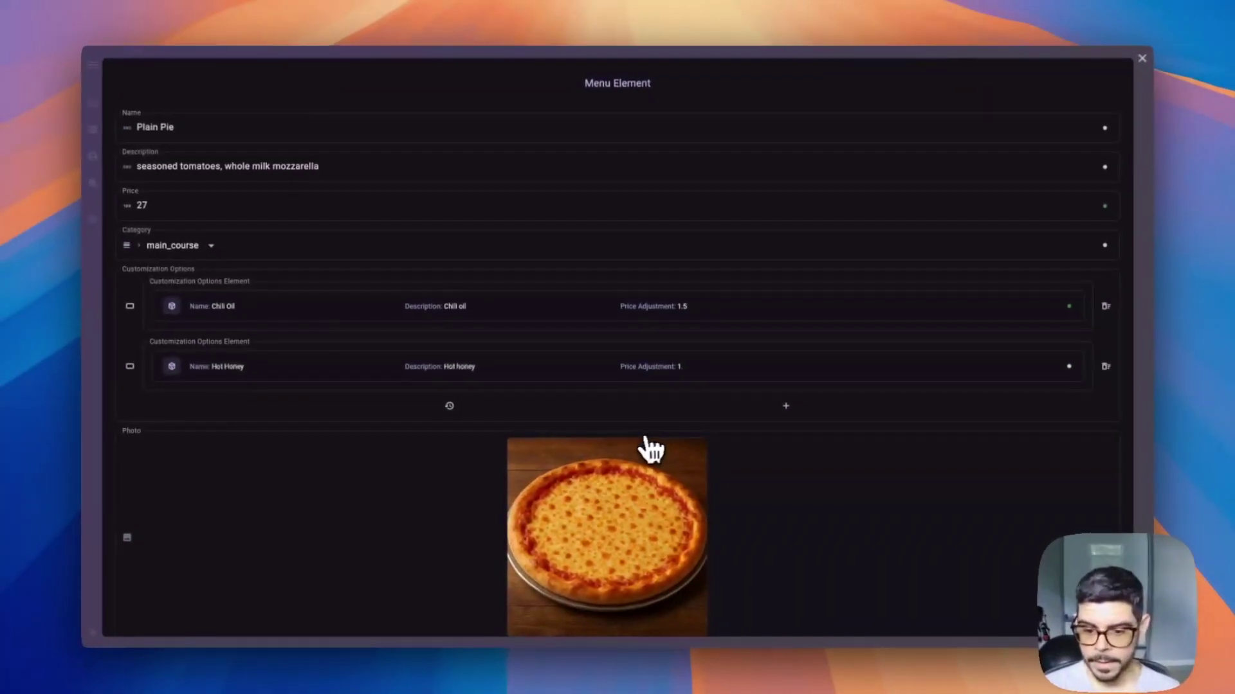
{"action": "scroll", "coordinate": [656, 445], "scroll_direction": "down", "scroll_amount": 3}
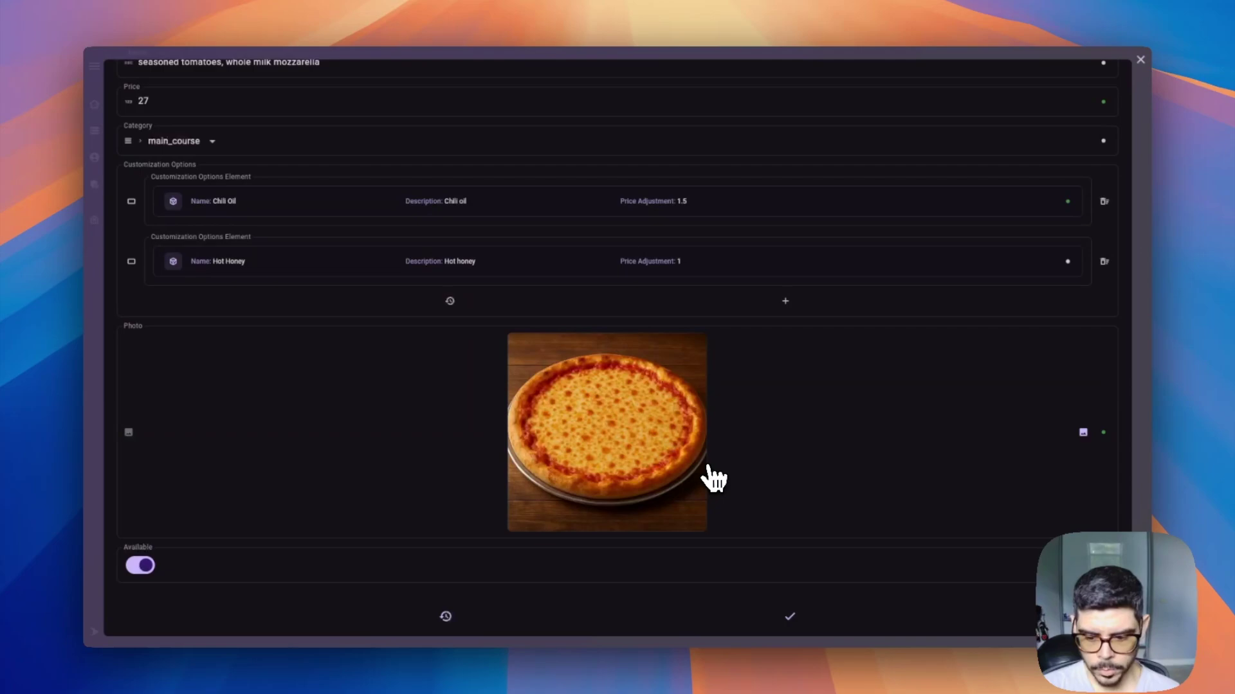
{"action": "left_click", "coordinate": [789, 617]}
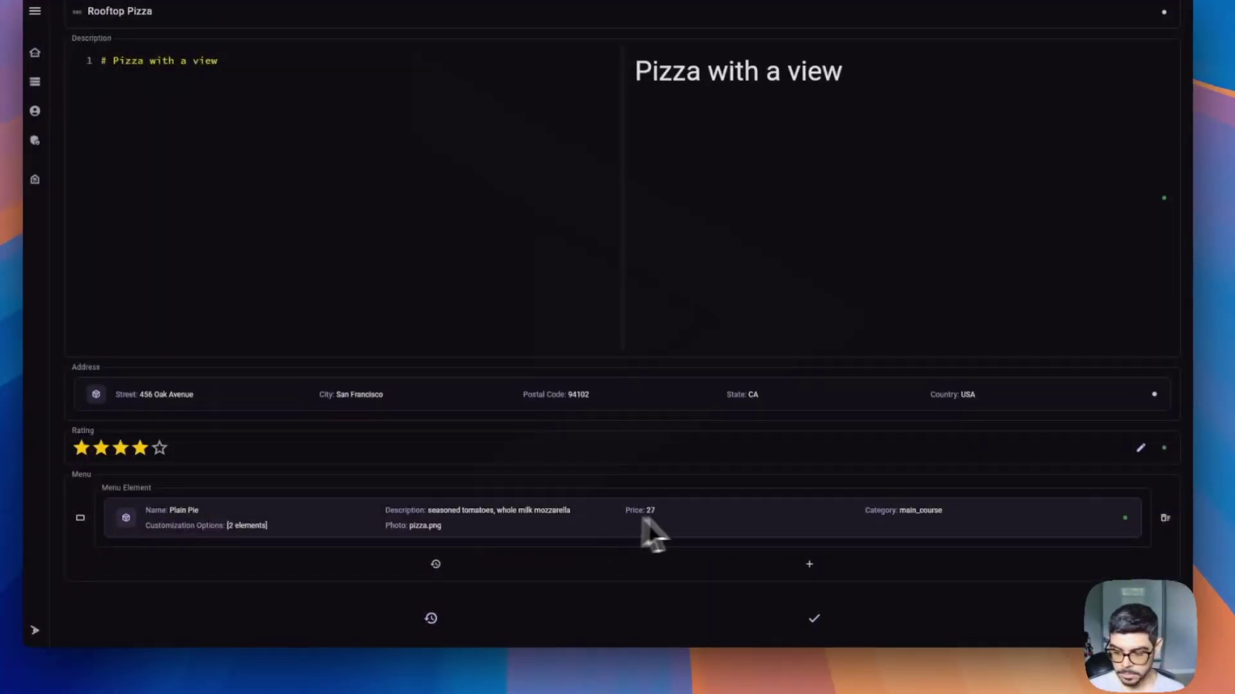
Add a second menu element to the restaurant and inspect its prefilled fields without editing them.
{"action": "scroll", "coordinate": [734, 514], "scroll_direction": "up", "scroll_amount": 3}
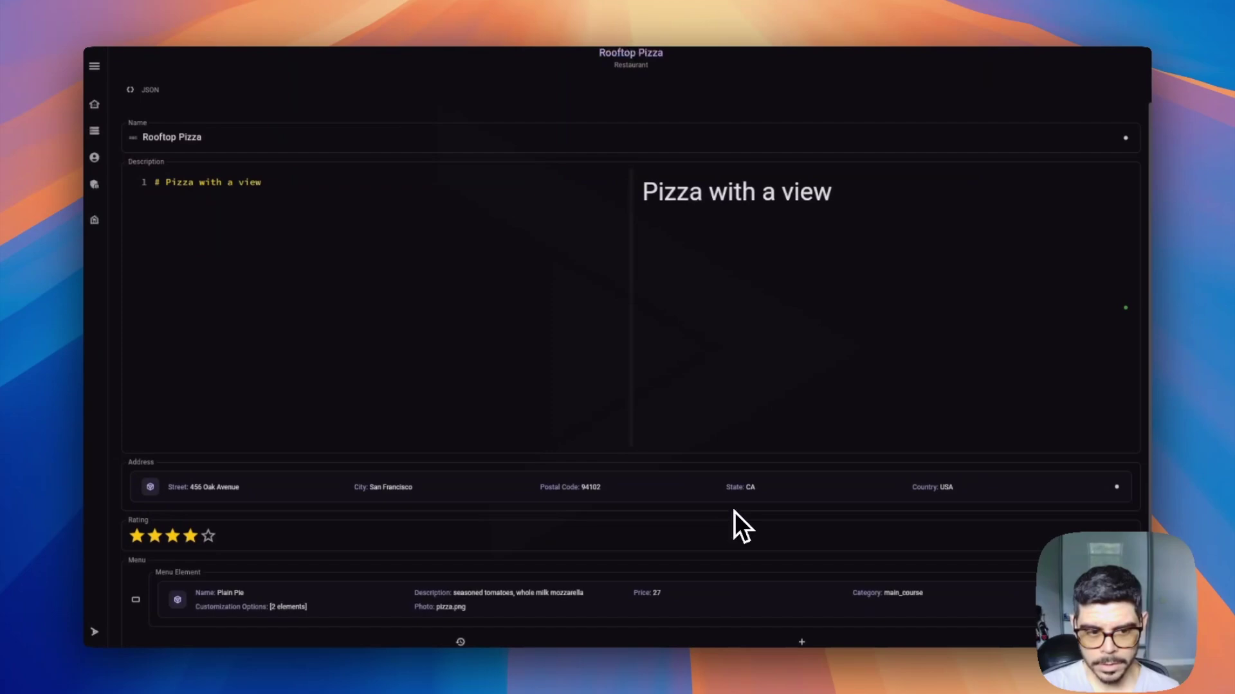
{"action": "scroll", "coordinate": [734, 512], "scroll_direction": "down", "scroll_amount": 2}
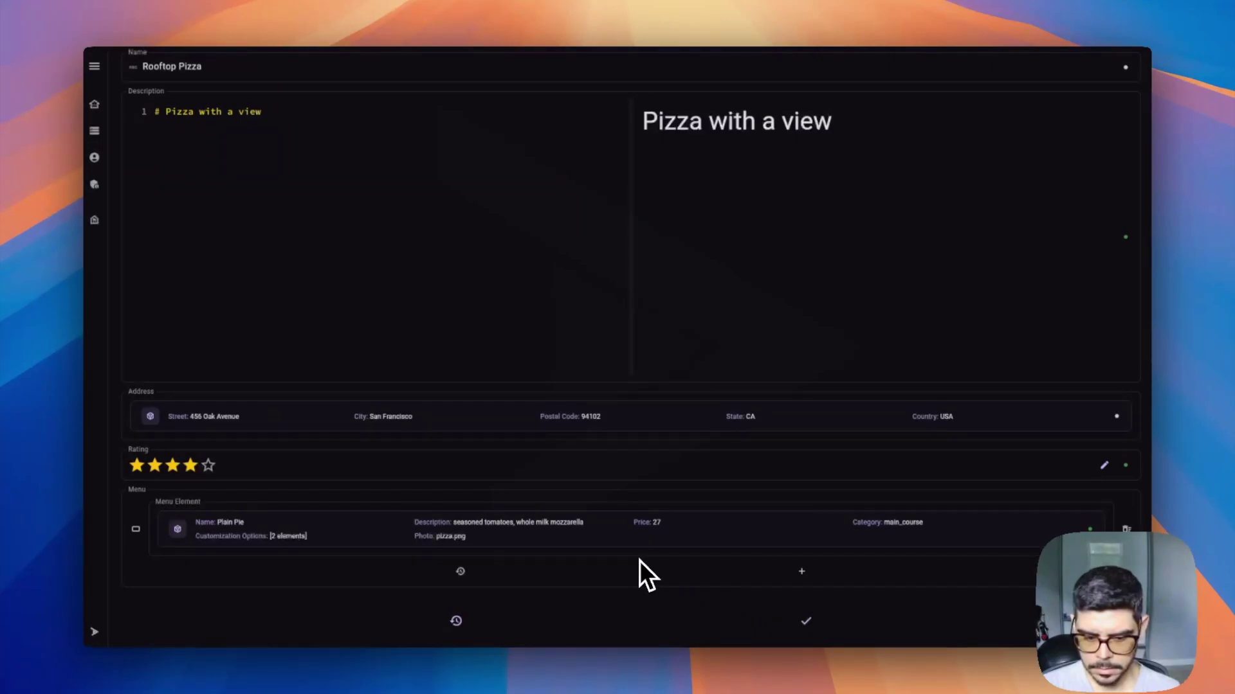
{"action": "left_click", "coordinate": [801, 571]}
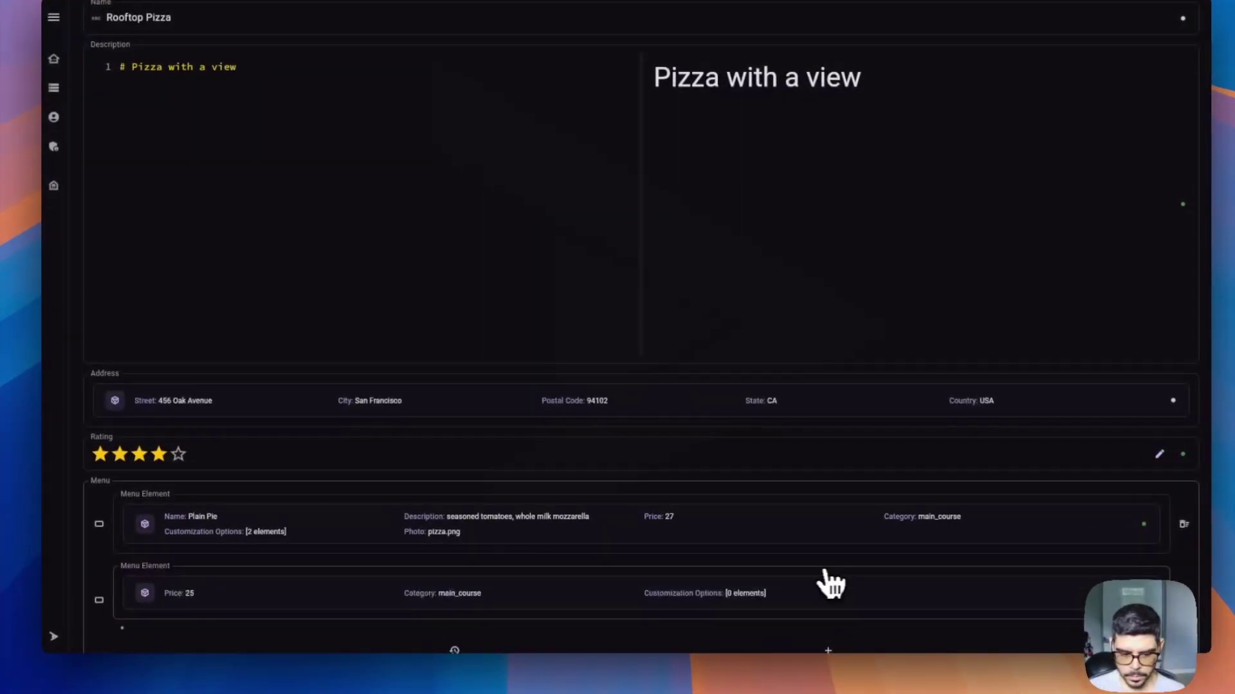
{"action": "left_click", "coordinate": [533, 601]}
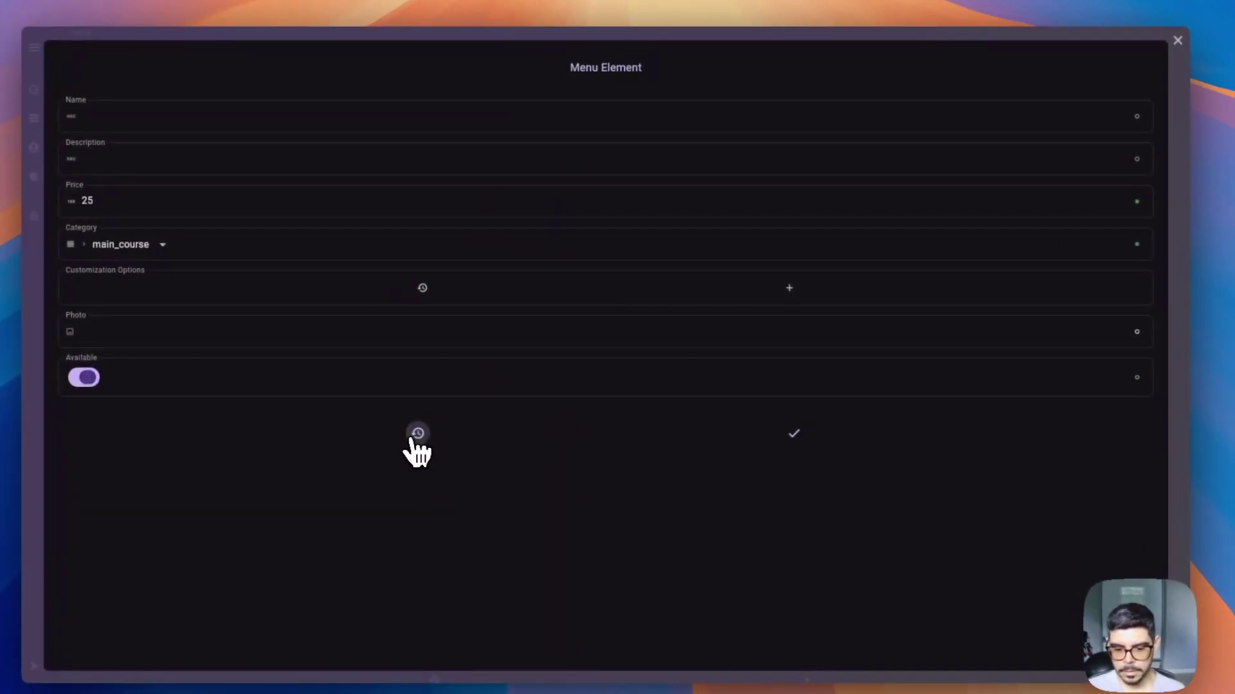
{"action": "left_click", "coordinate": [1178, 39]}
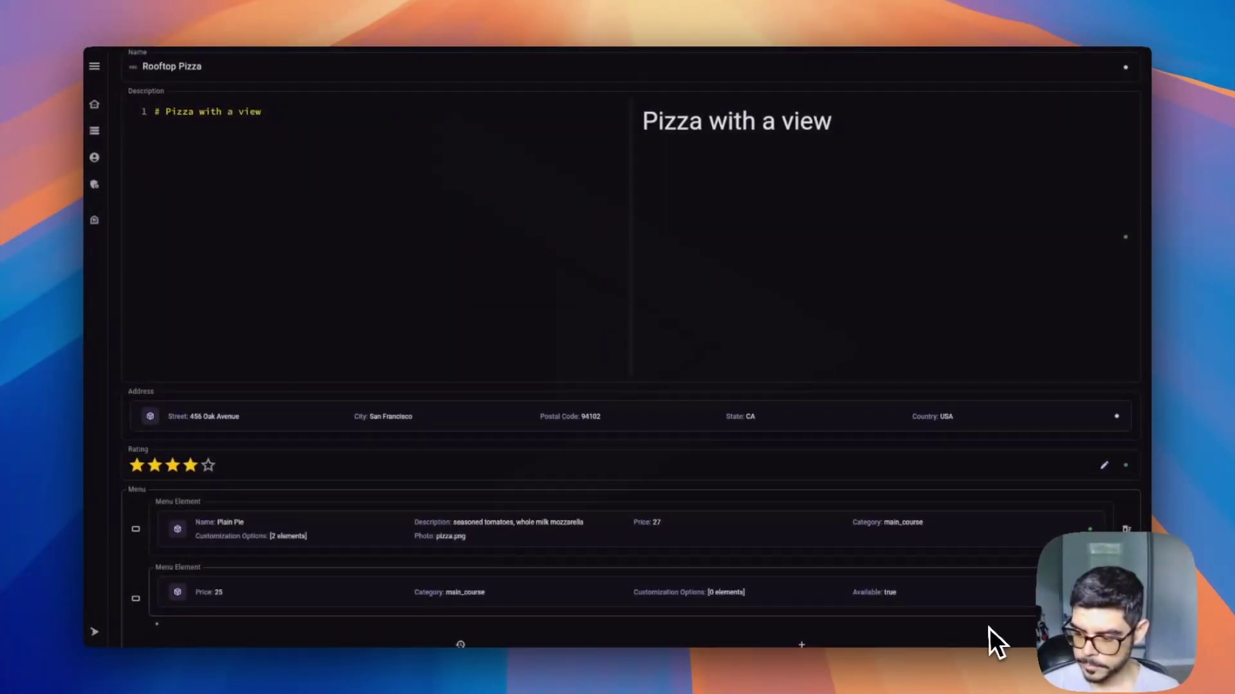
Copy the Plain Pie menu element's JSON and paste it into the second menu element.
{"action": "left_click", "coordinate": [1089, 591]}
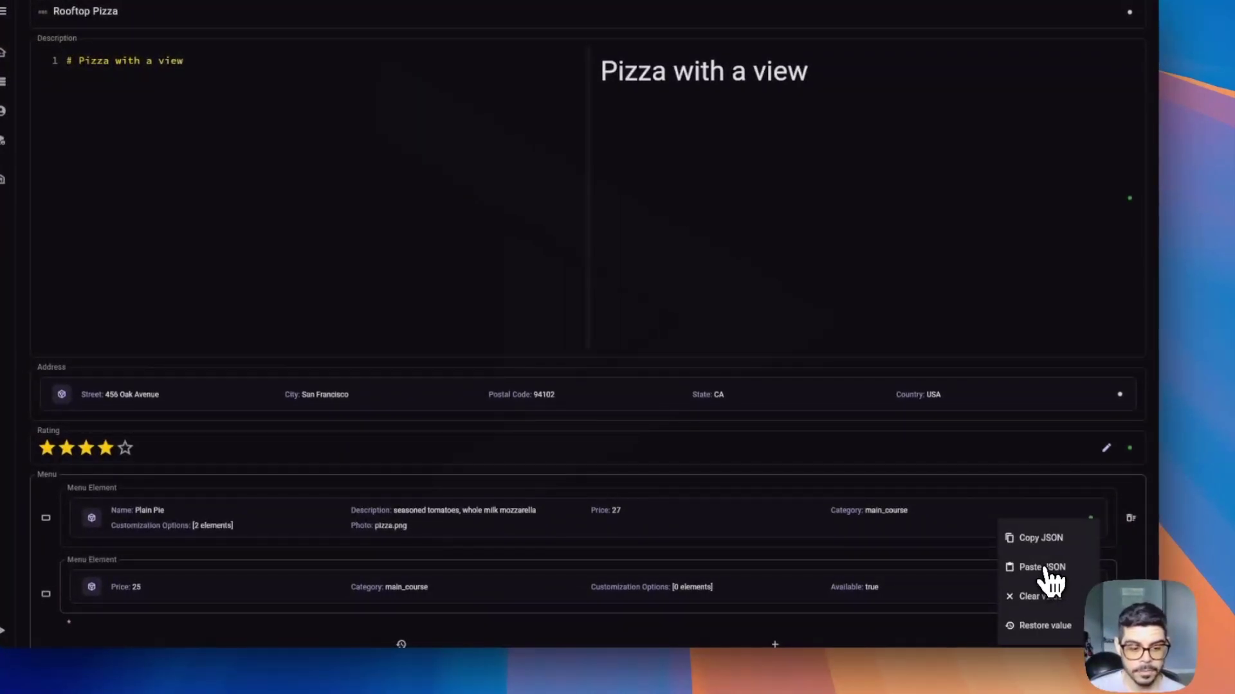
{"action": "left_click", "coordinate": [955, 490]}
{"action": "left_click", "coordinate": [1092, 521]}
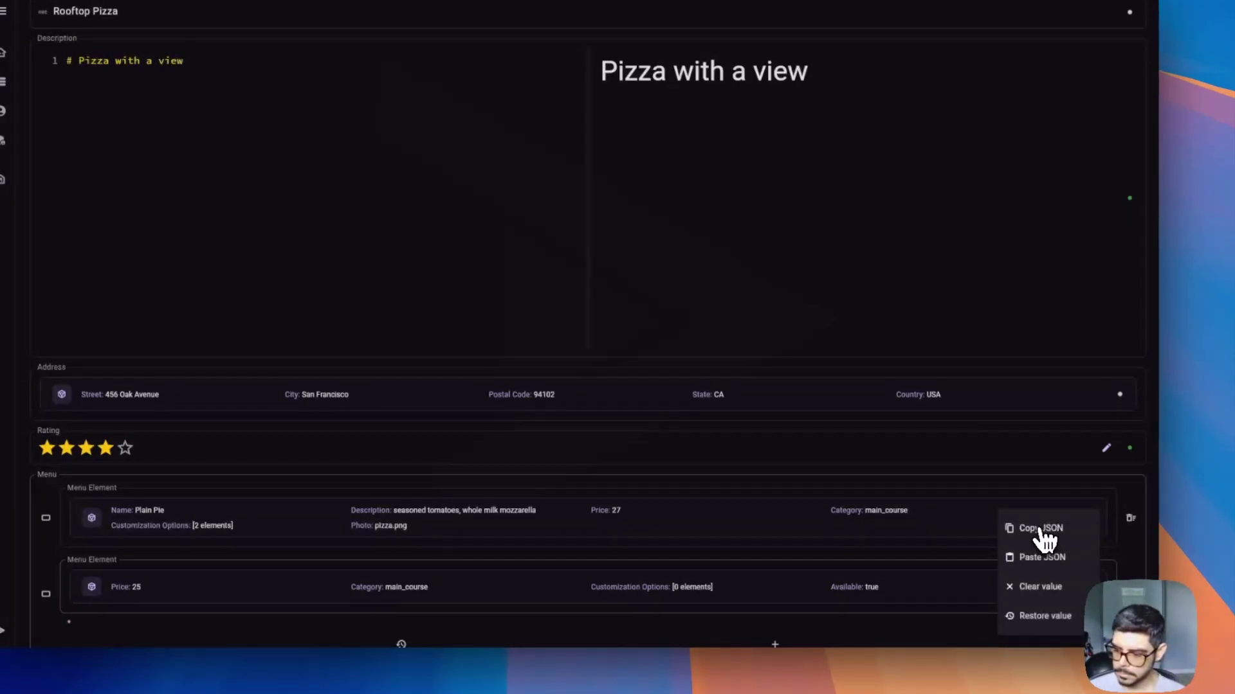
{"action": "left_click", "coordinate": [1041, 530]}
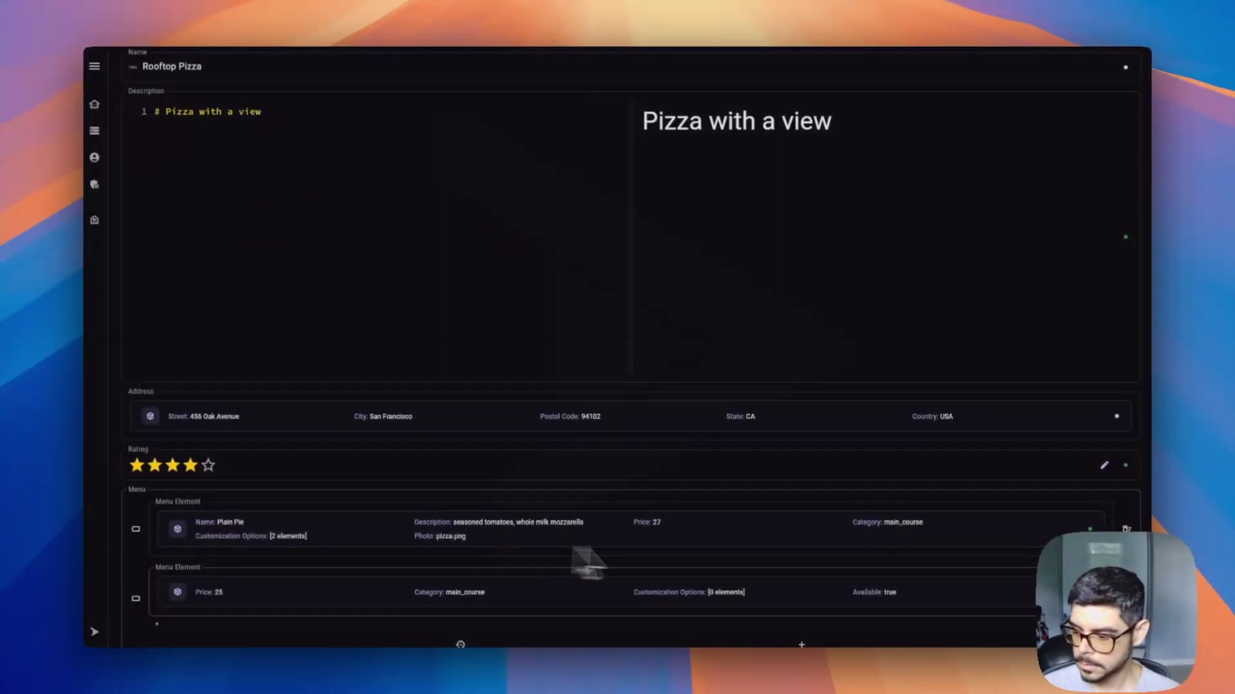
{"action": "left_click", "coordinate": [1091, 593]}
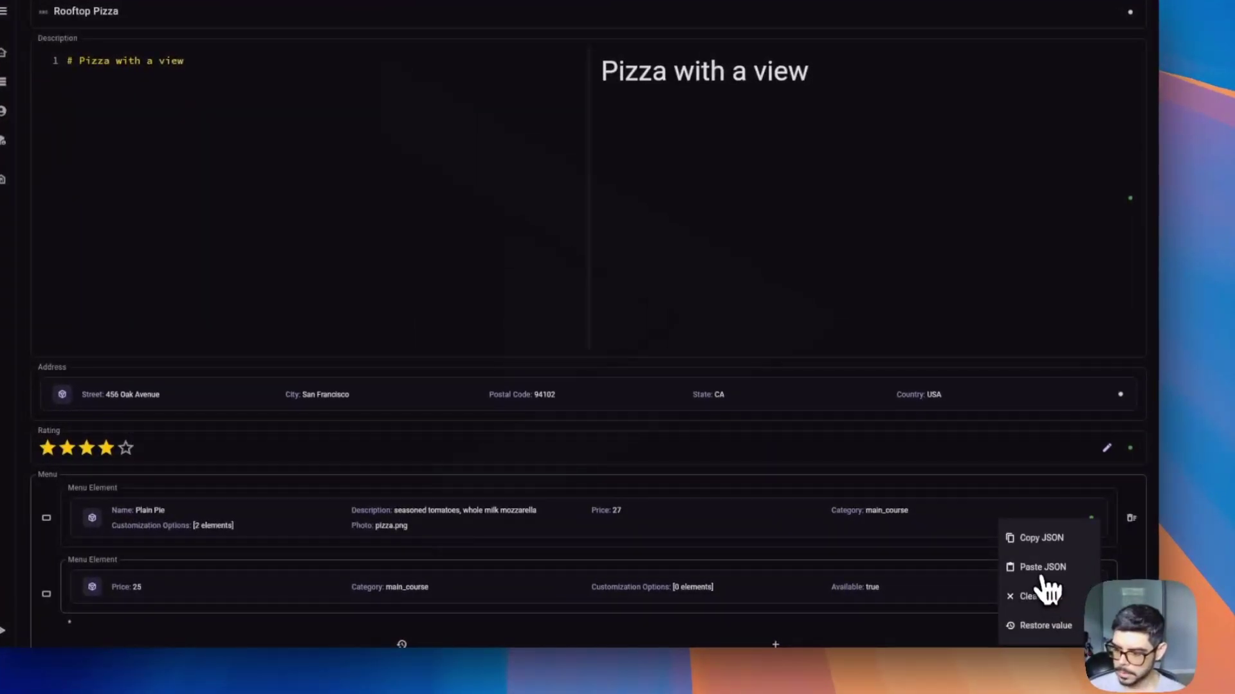
{"action": "left_click", "coordinate": [1040, 571]}
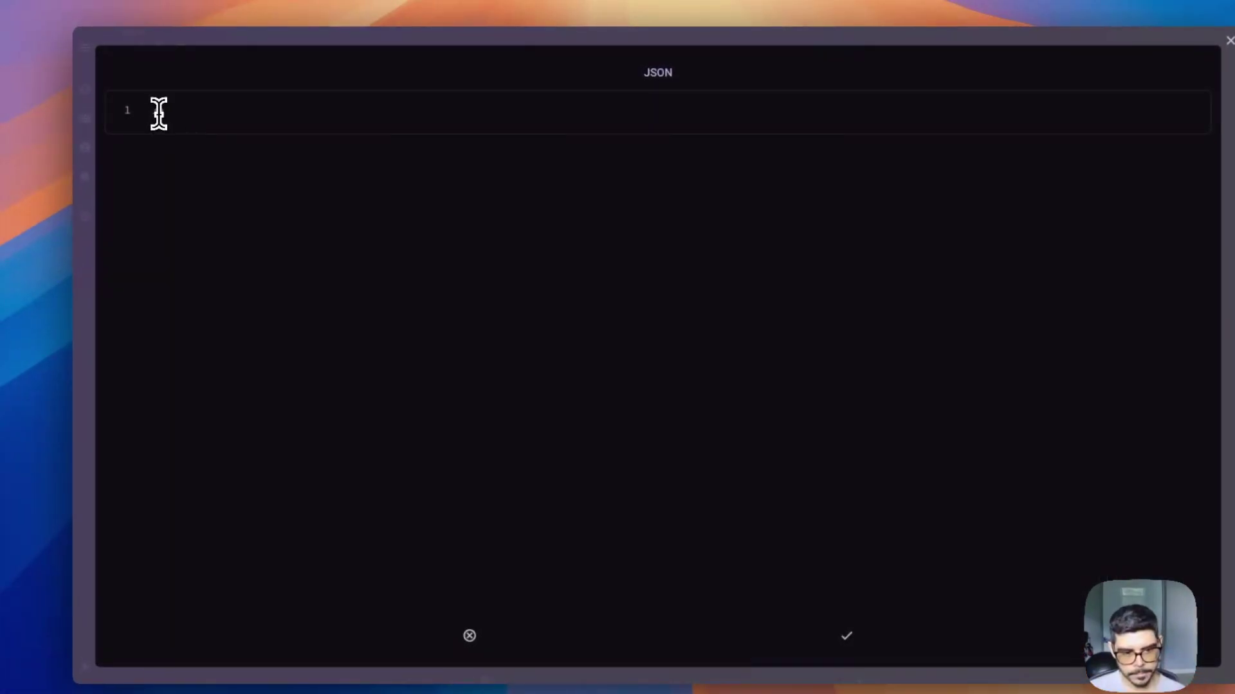
{"action": "key", "text": "super+v"}
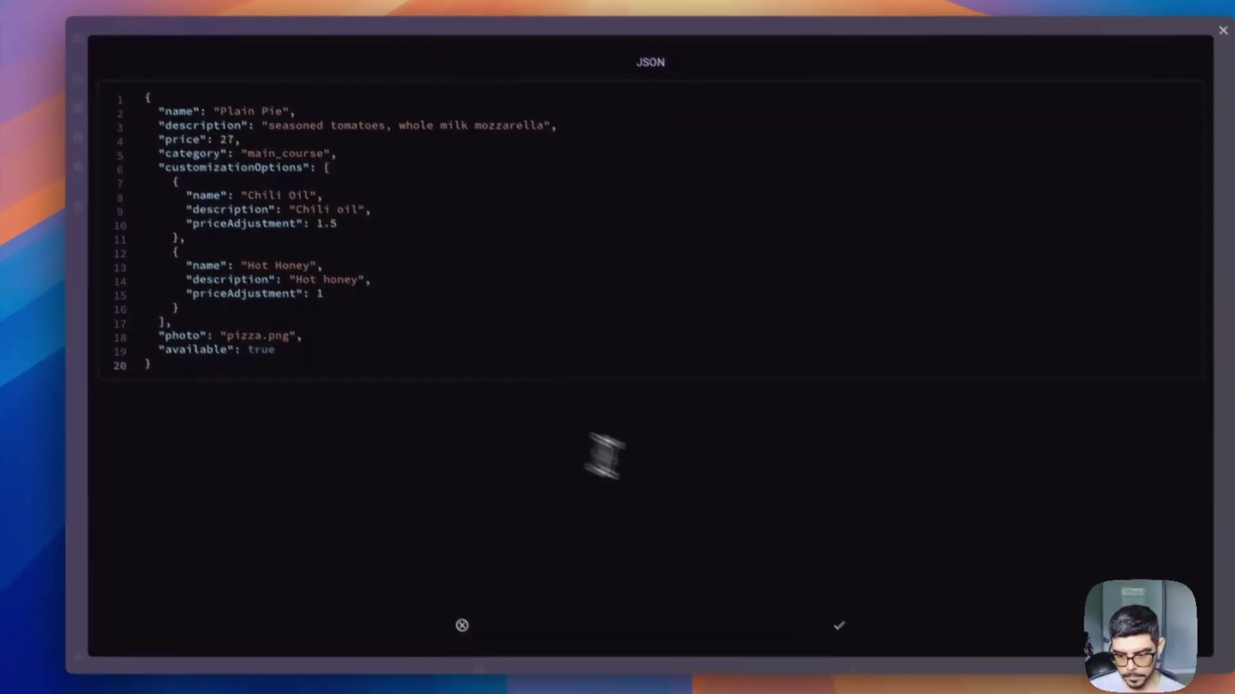
{"action": "left_click", "coordinate": [846, 635]}
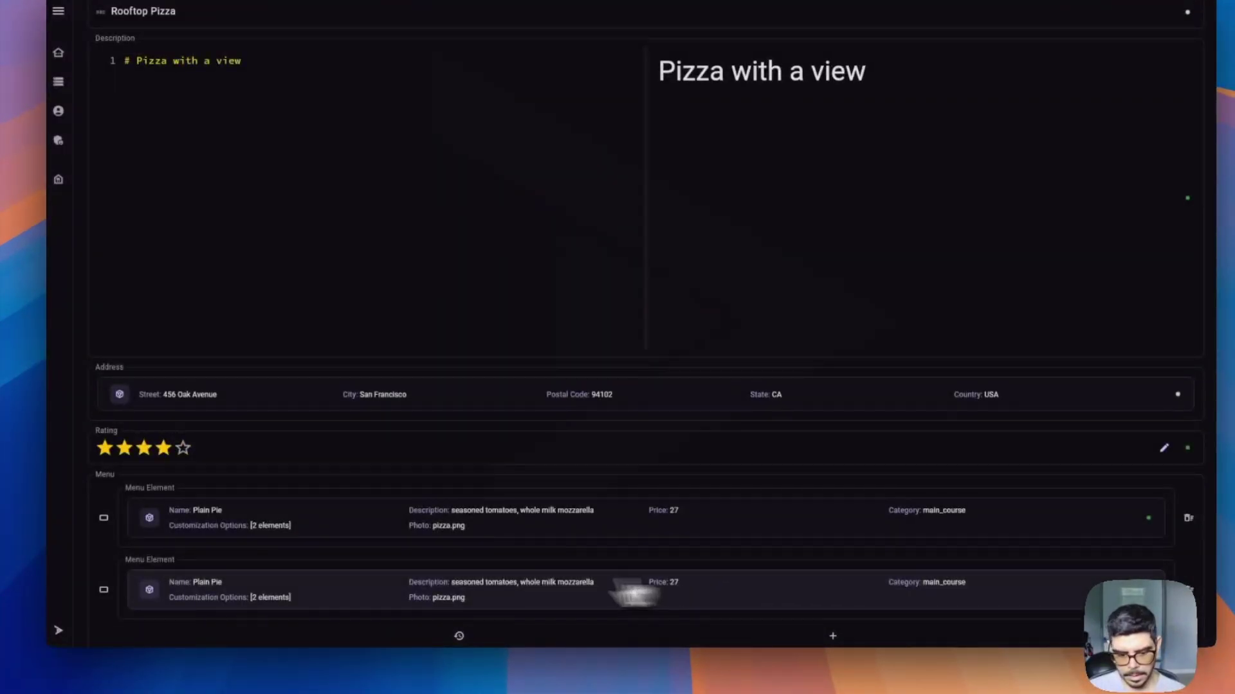
Examine the fields, customization options and photo of the second menu element and close it without edits.
{"action": "left_click", "coordinate": [215, 597]}
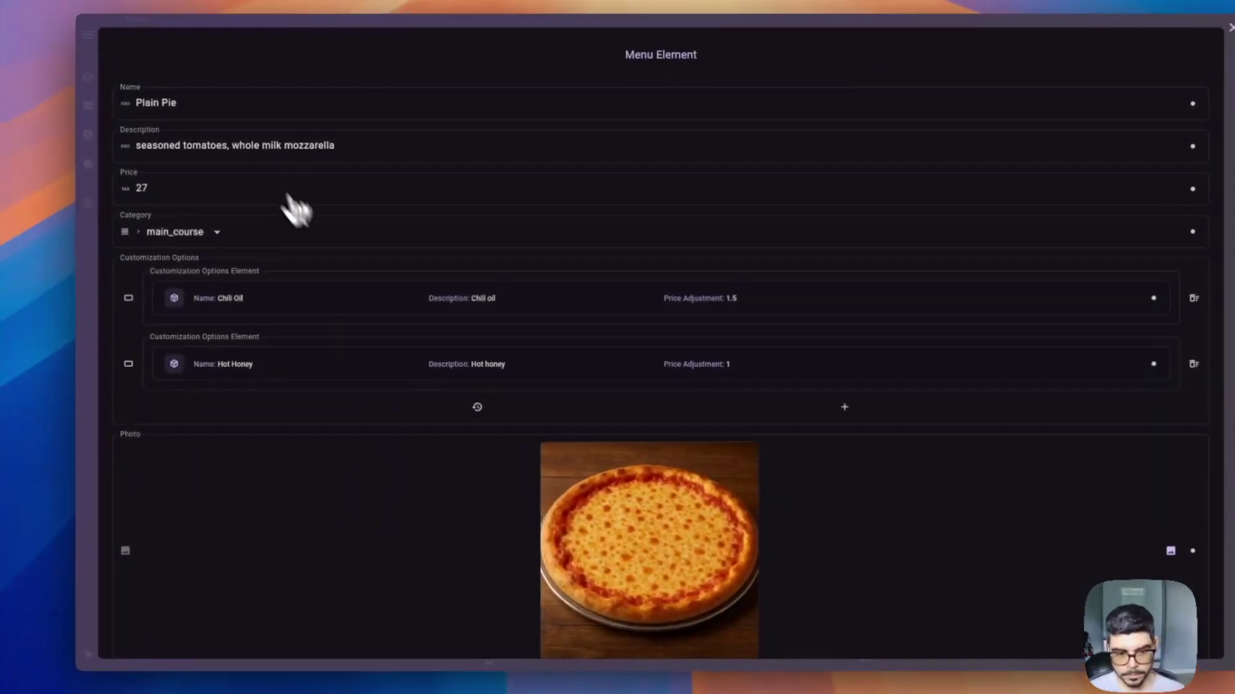
{"action": "scroll", "coordinate": [289, 212], "scroll_direction": "down", "scroll_amount": 3}
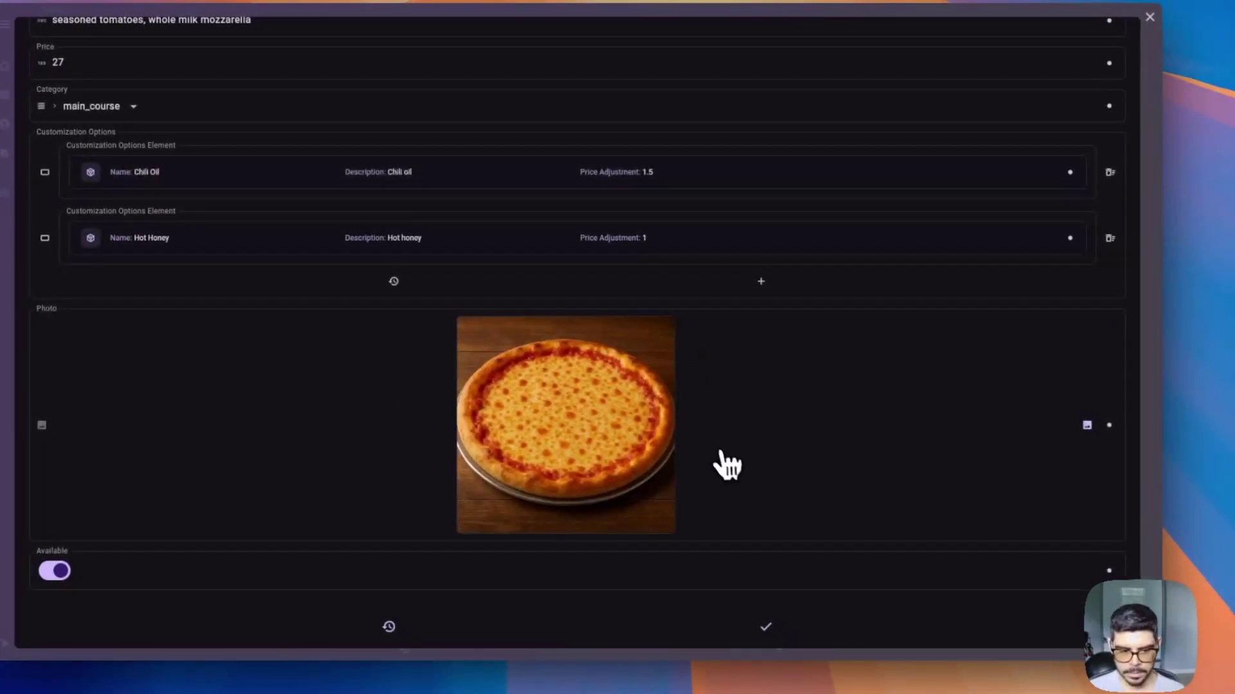
{"action": "scroll", "coordinate": [799, 472], "scroll_direction": "up", "scroll_amount": 3}
{"action": "left_click", "coordinate": [1140, 49]}
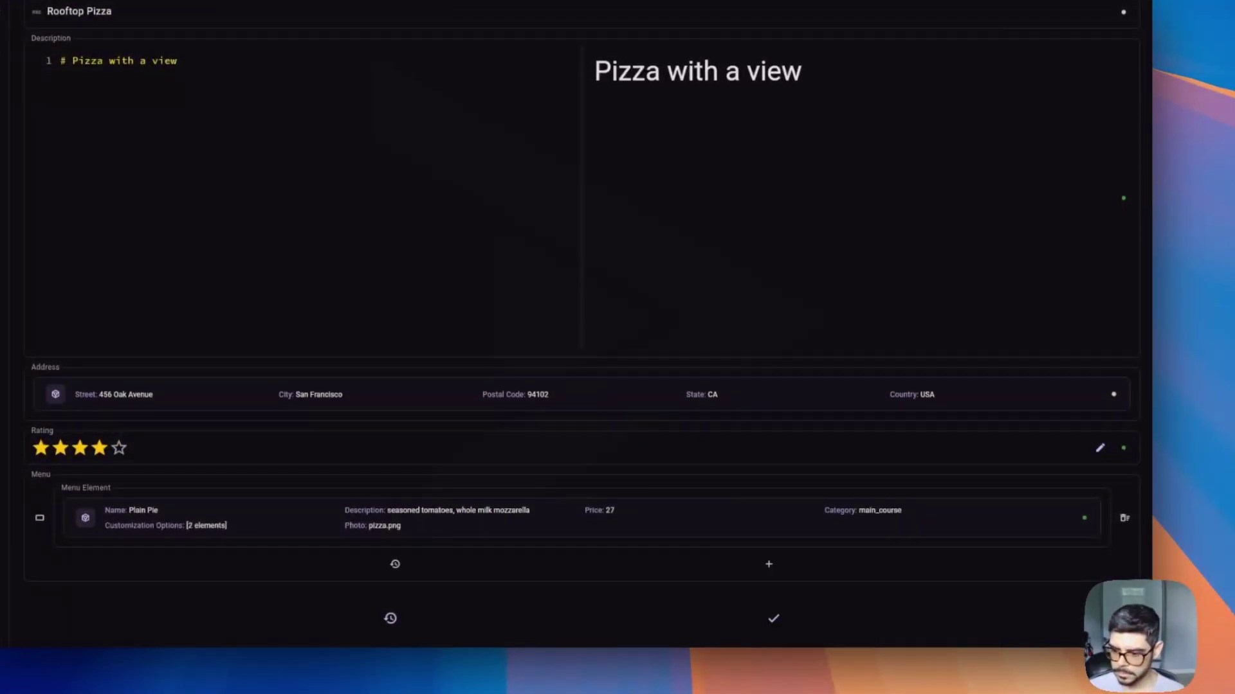
Save the Rooftop Pizza document, reviewing its pending changes and confirming them.
{"action": "left_click", "coordinate": [772, 622]}
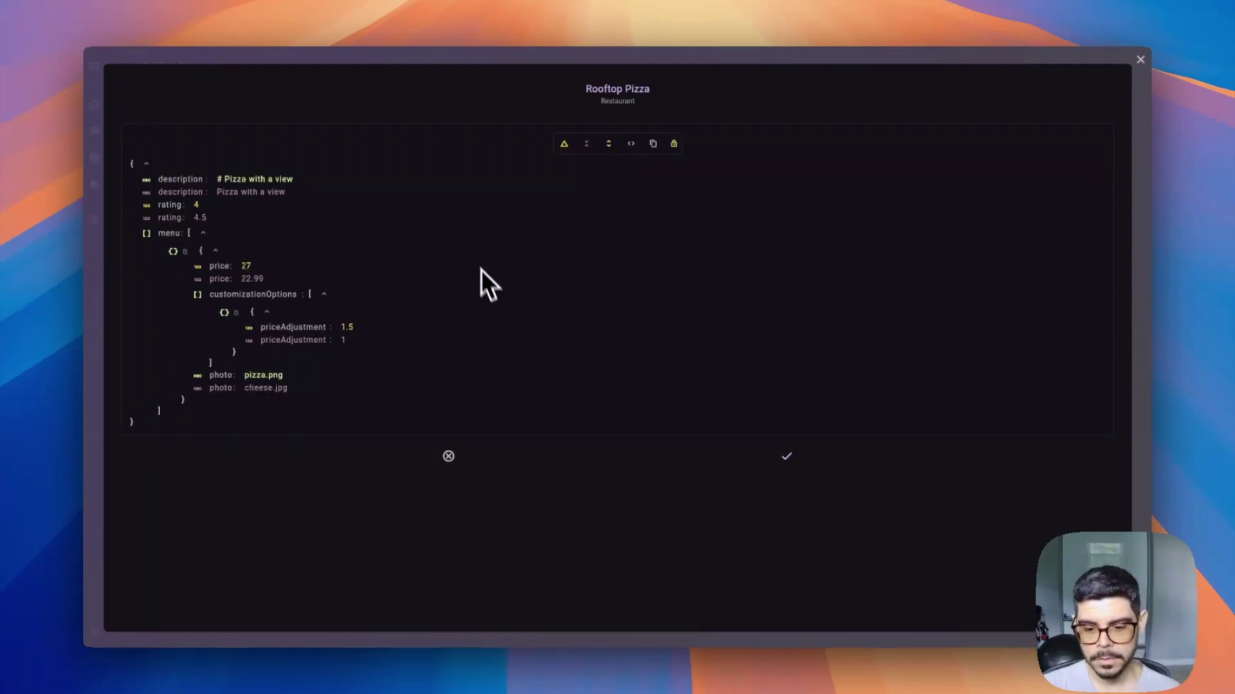
{"action": "left_click", "coordinate": [794, 458]}
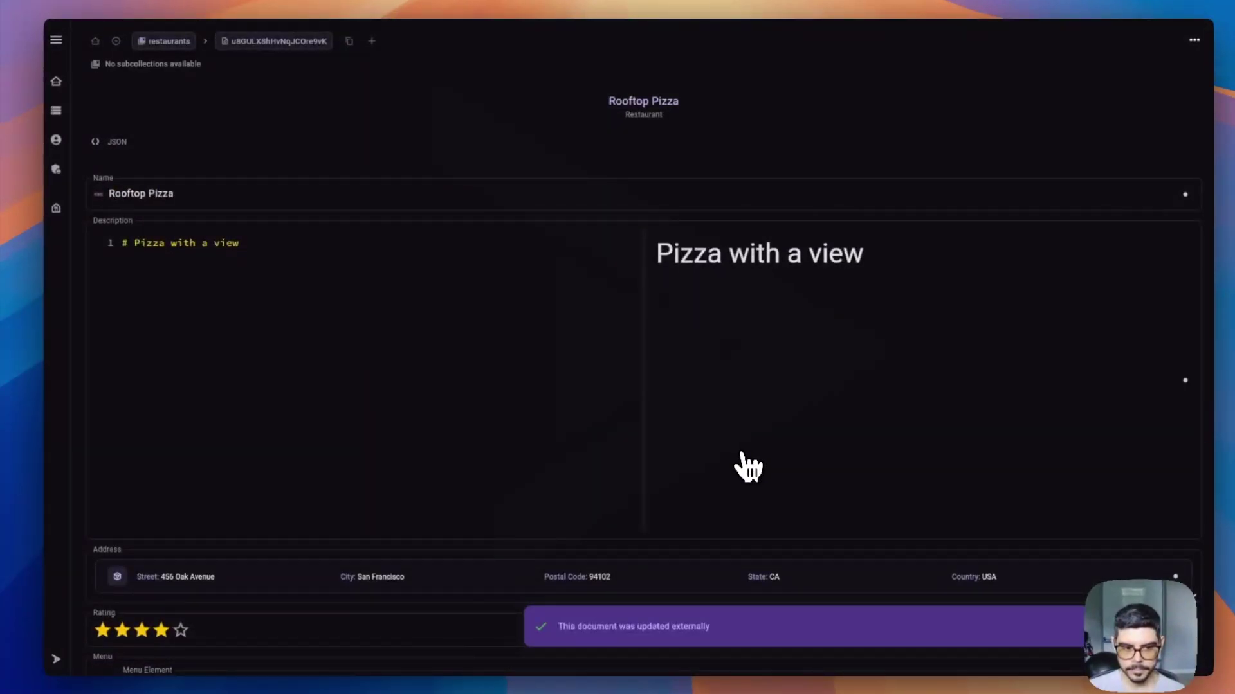
Set the address country to US in the restaurant's JSON view and return to the form view.
{"action": "left_click", "coordinate": [96, 142]}
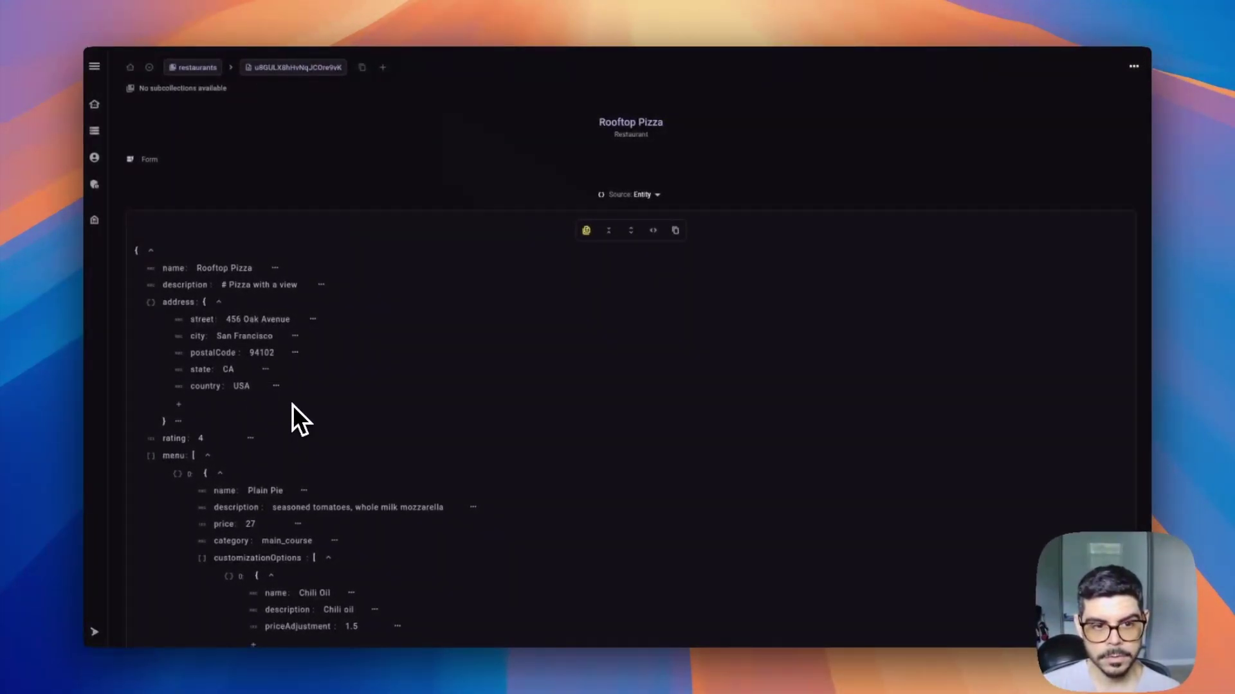
{"action": "left_click", "coordinate": [132, 160]}
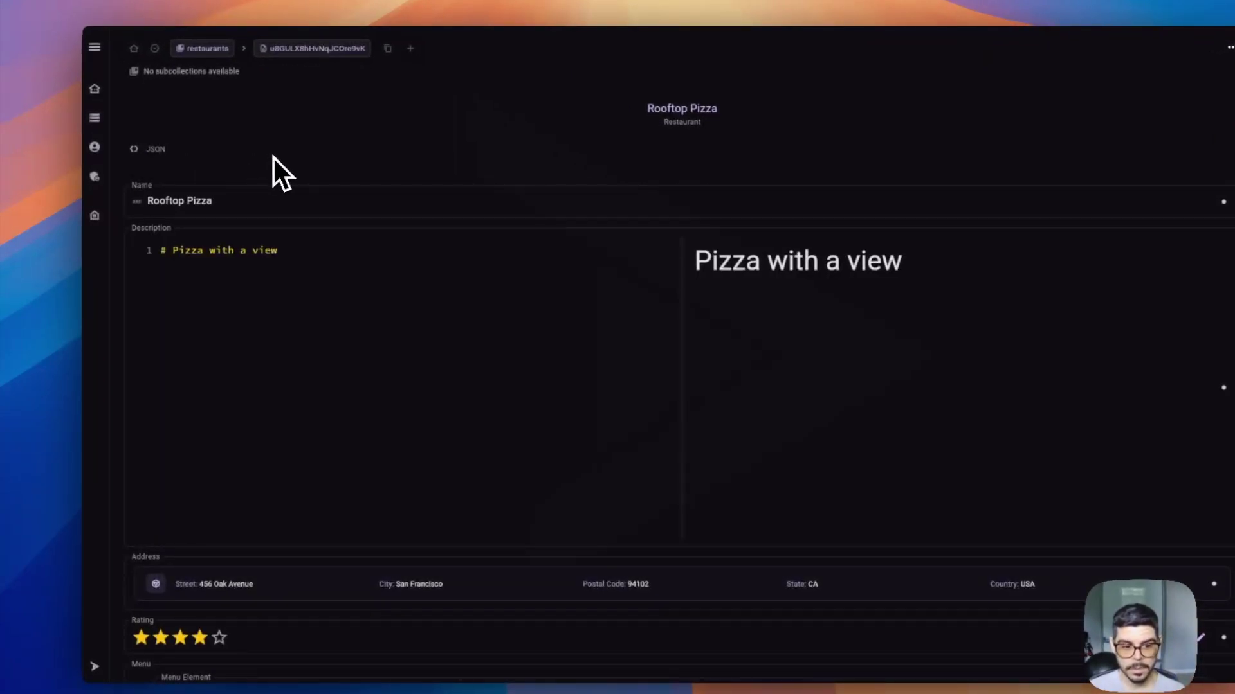
{"action": "left_click", "coordinate": [144, 156]}
{"action": "left_click", "coordinate": [264, 399]}
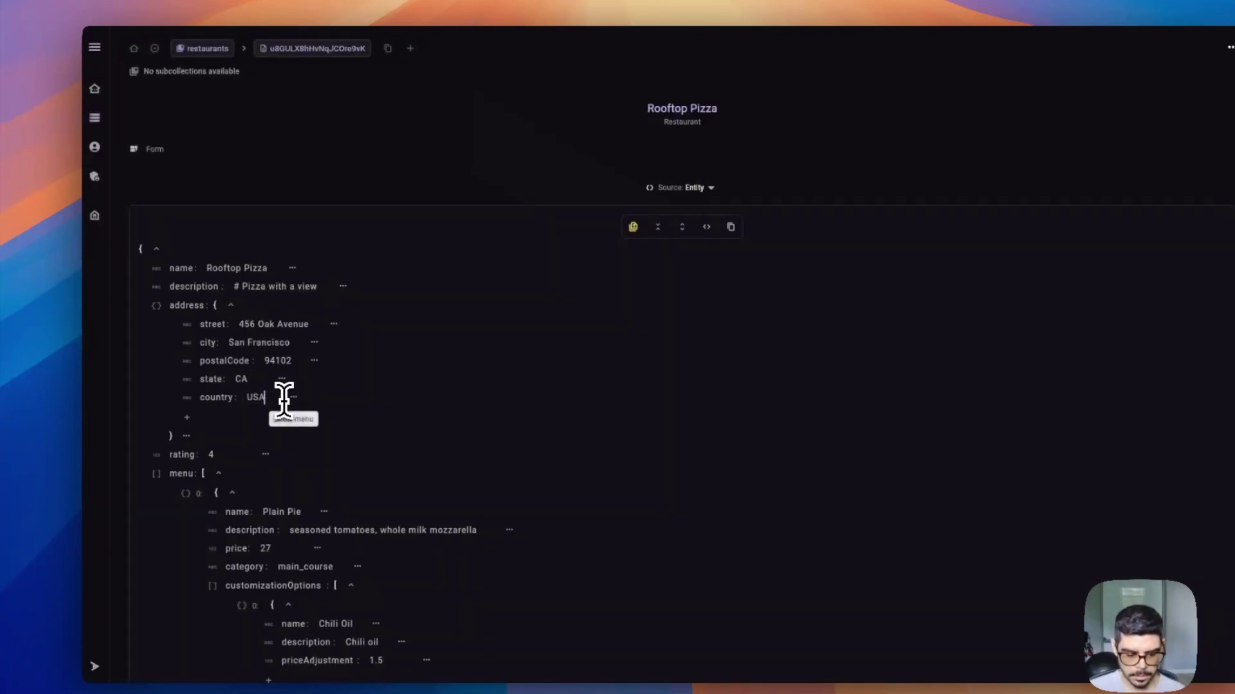
{"action": "key", "text": "Return"}
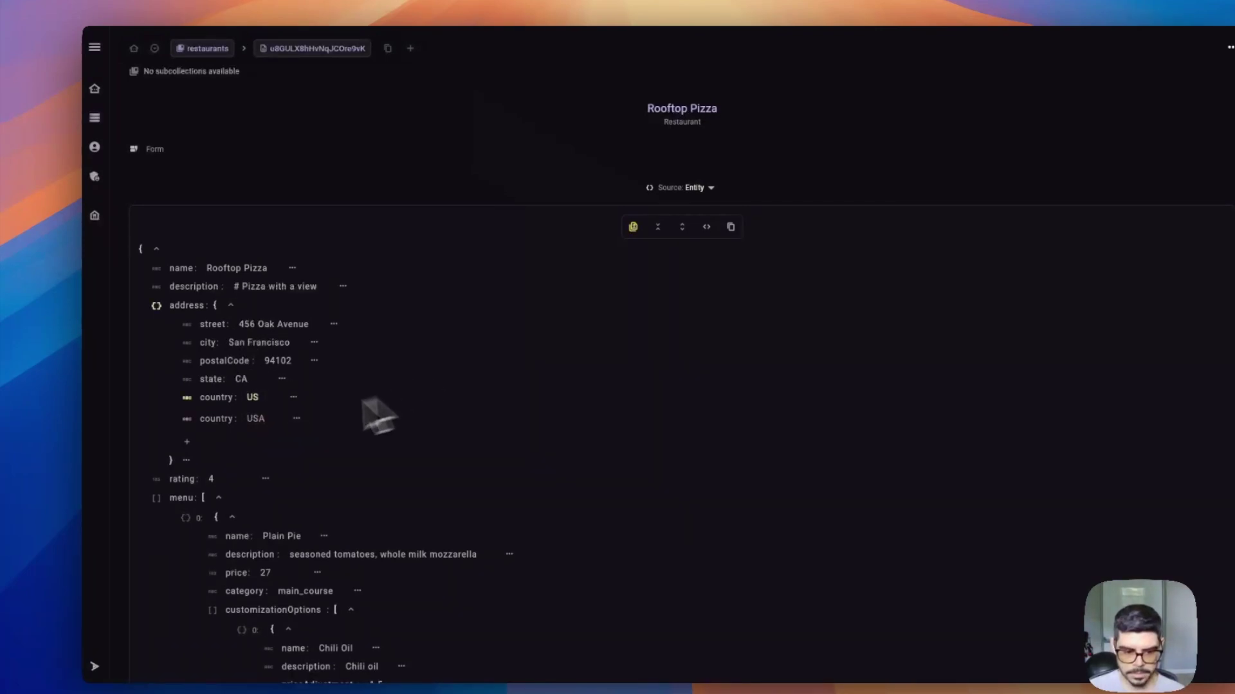
{"action": "left_click", "coordinate": [142, 149]}
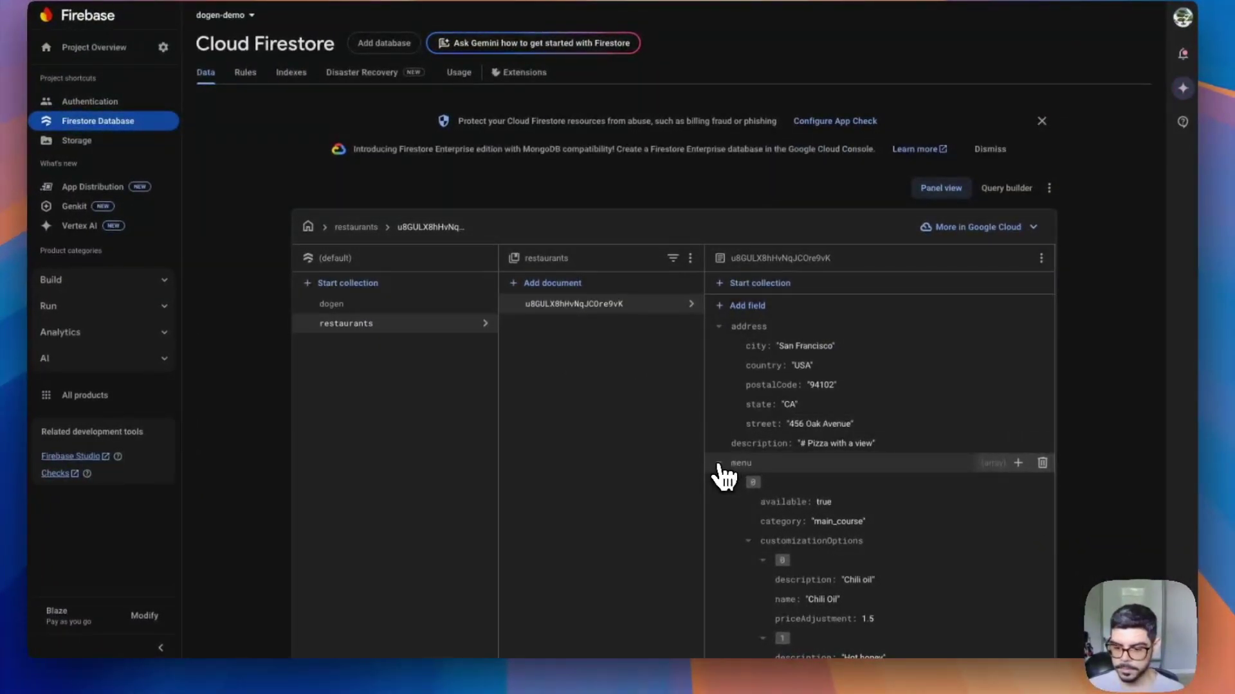
In the Firebase console, collapse the document's menu array and update its name field to "Rooftop Pizza With A View".
{"action": "left_click", "coordinate": [719, 464]}
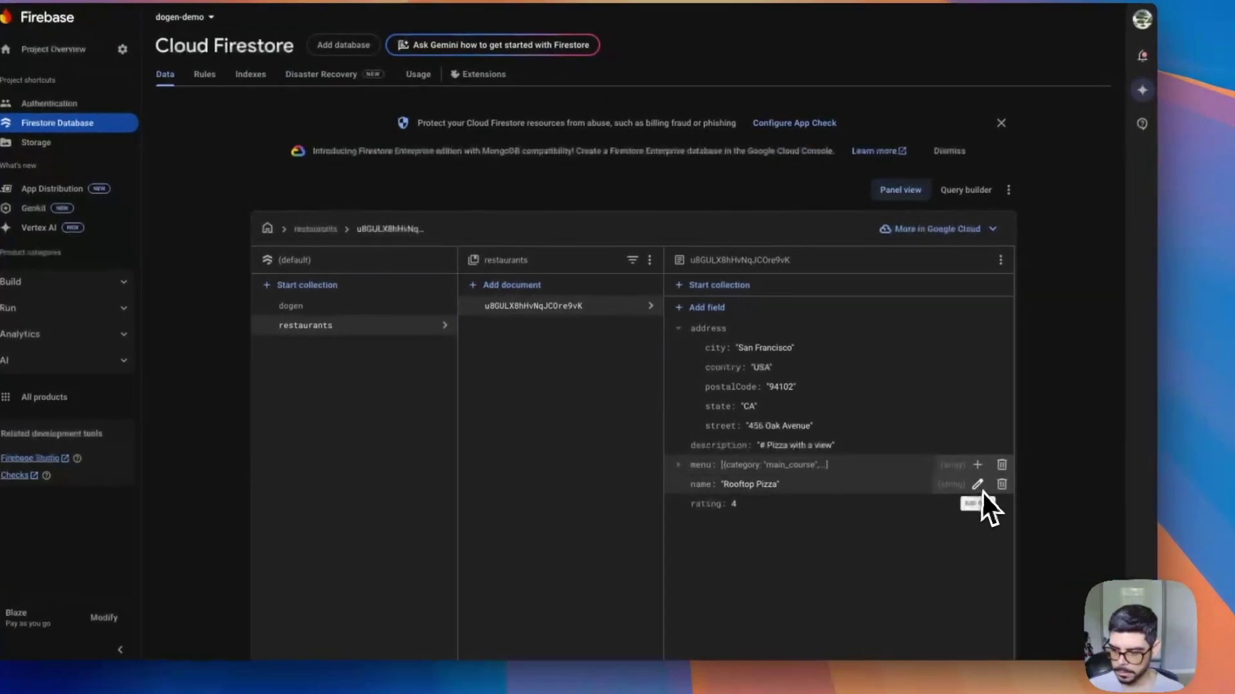
{"action": "left_click", "coordinate": [977, 486]}
{"action": "type", "text": "With A View"}
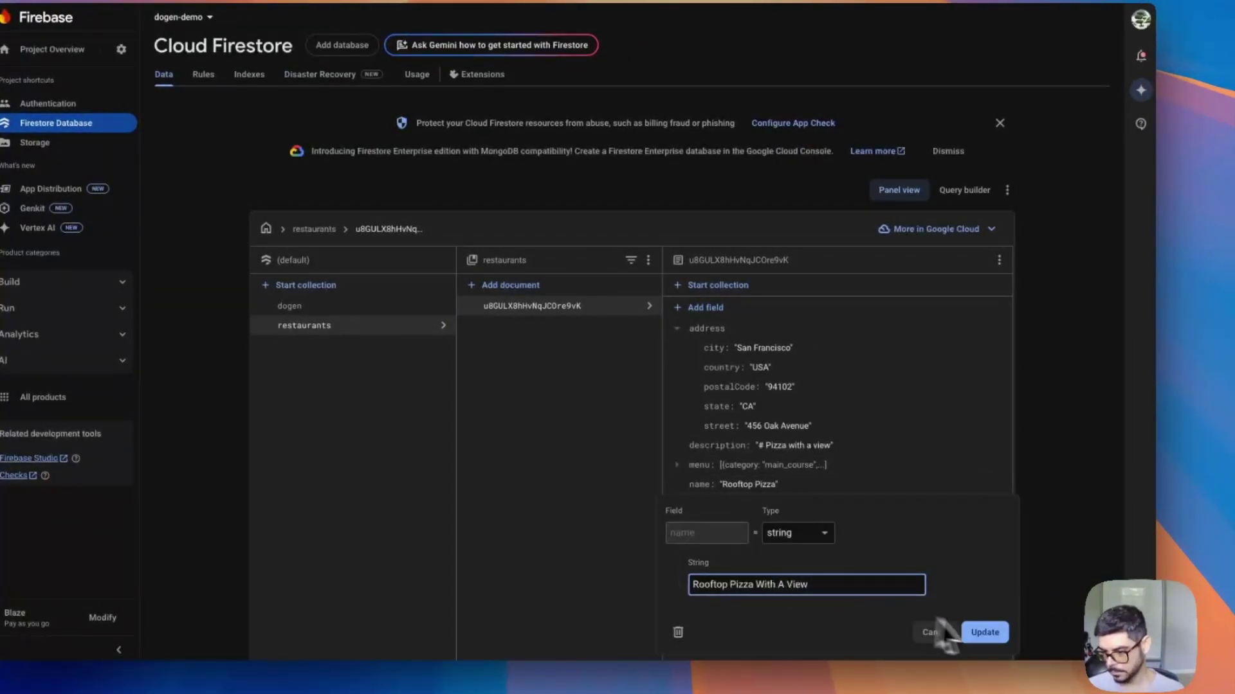
{"action": "left_click", "coordinate": [984, 632]}
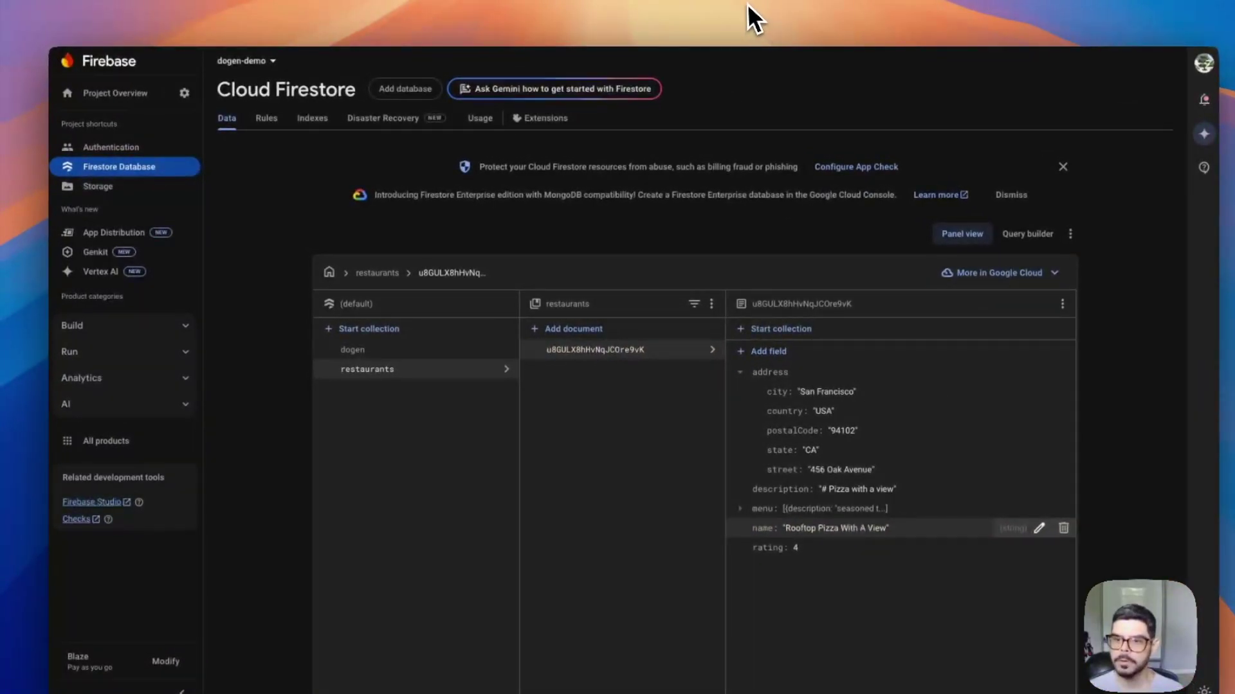
Switch back to the restaurant form in the Dogen app and inspect the Name field's value status.
{"action": "key", "text": "ctrl+Tab"}
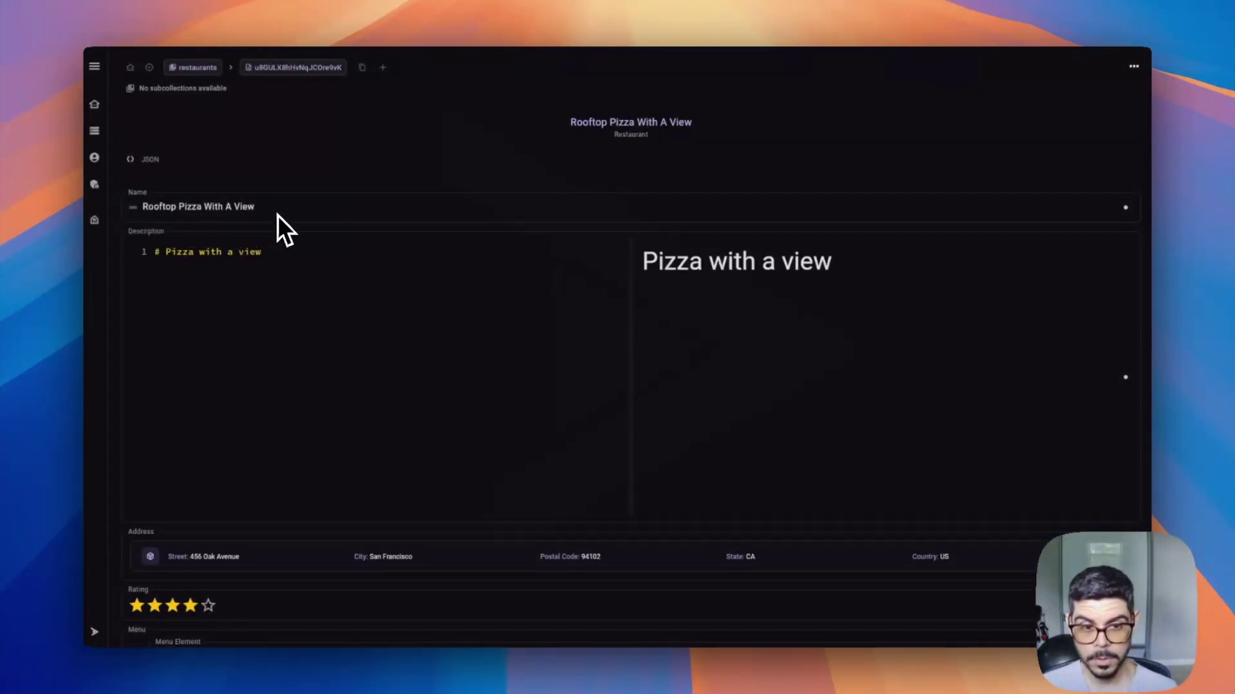
{"action": "mouse_move", "coordinate": [1127, 209]}
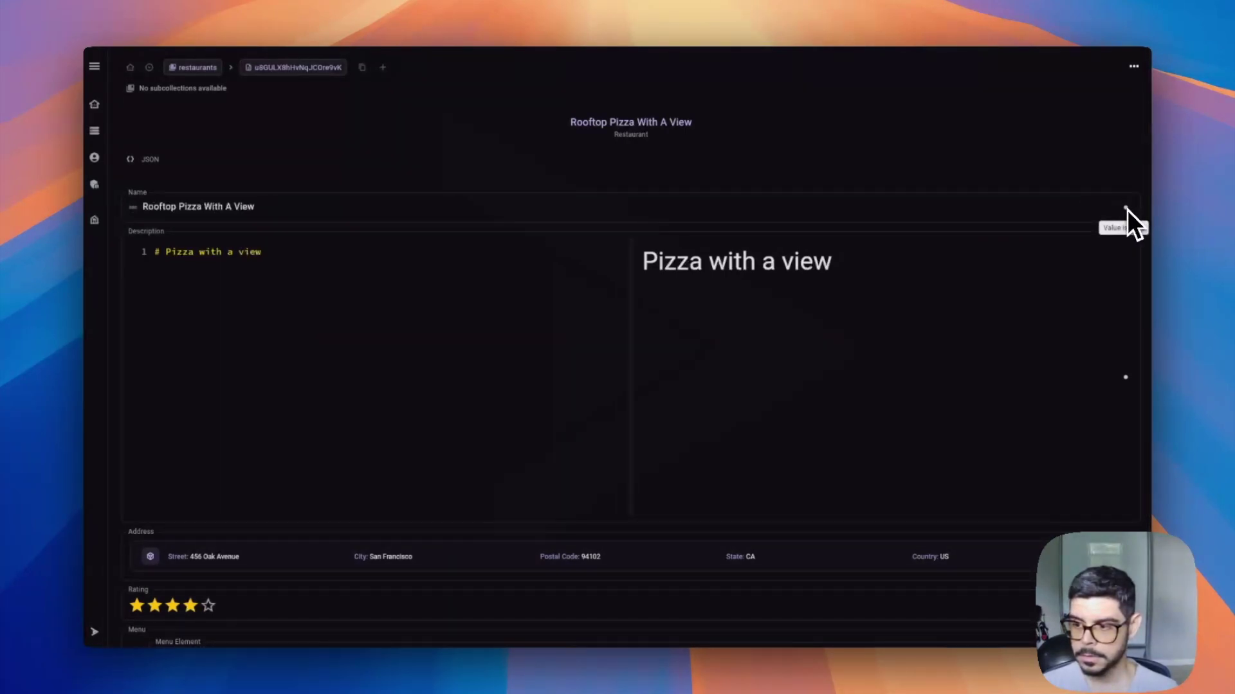